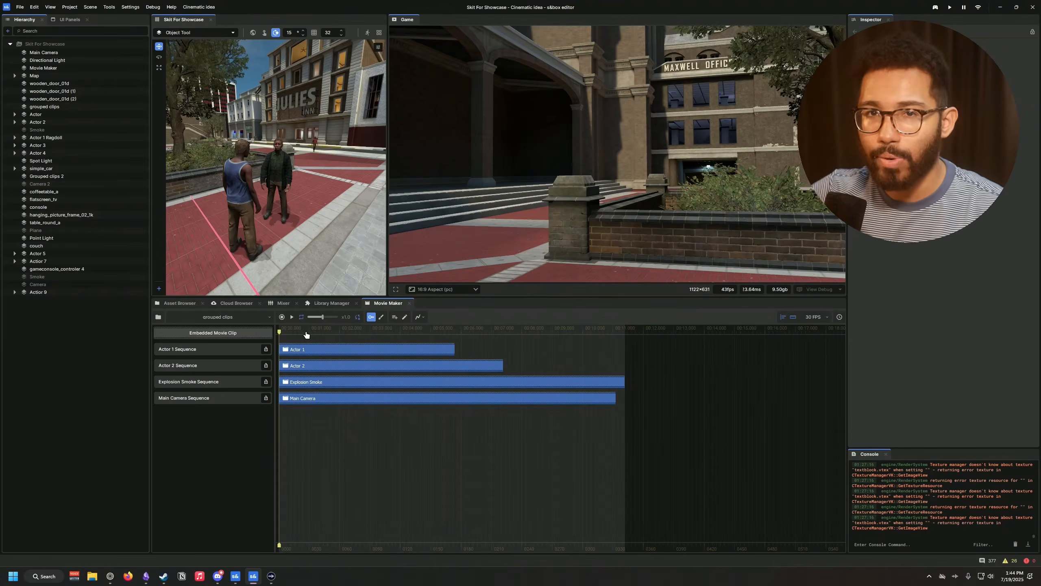
Step: Play back the grouped clips movie and open the Movie Maker panel
key("space")
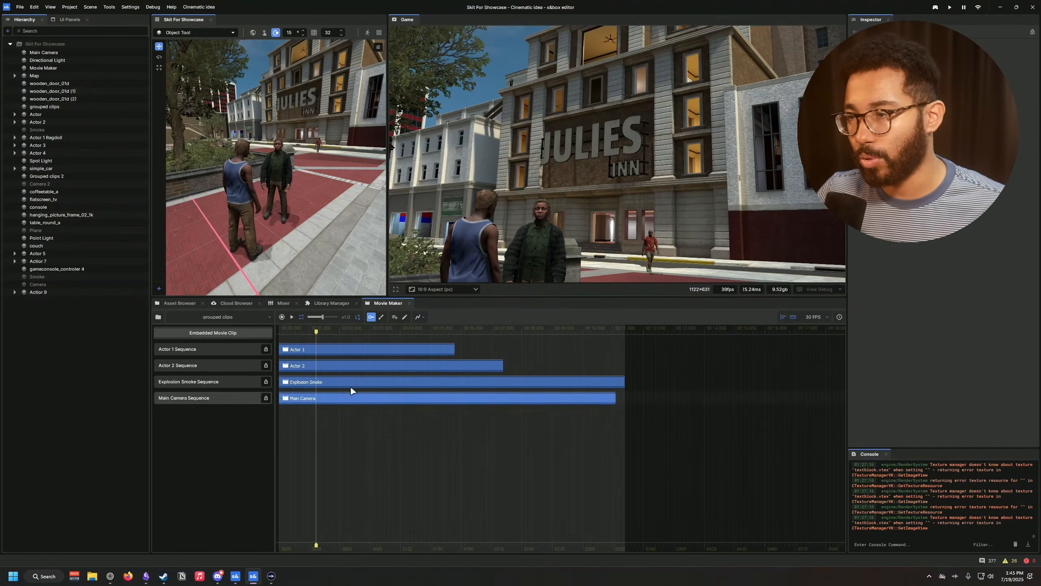
double_click(346, 350)
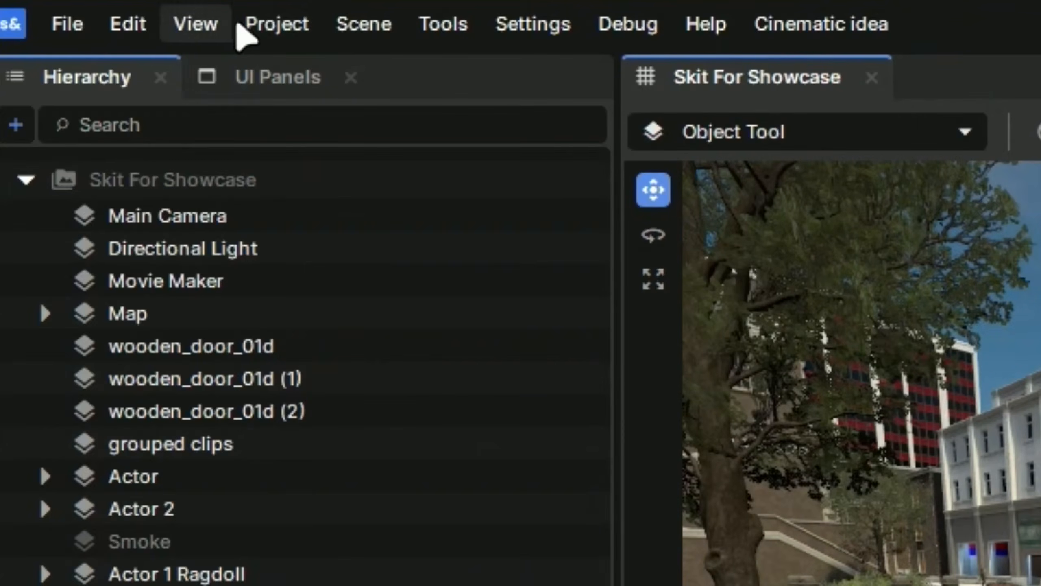
left_click(191, 23)
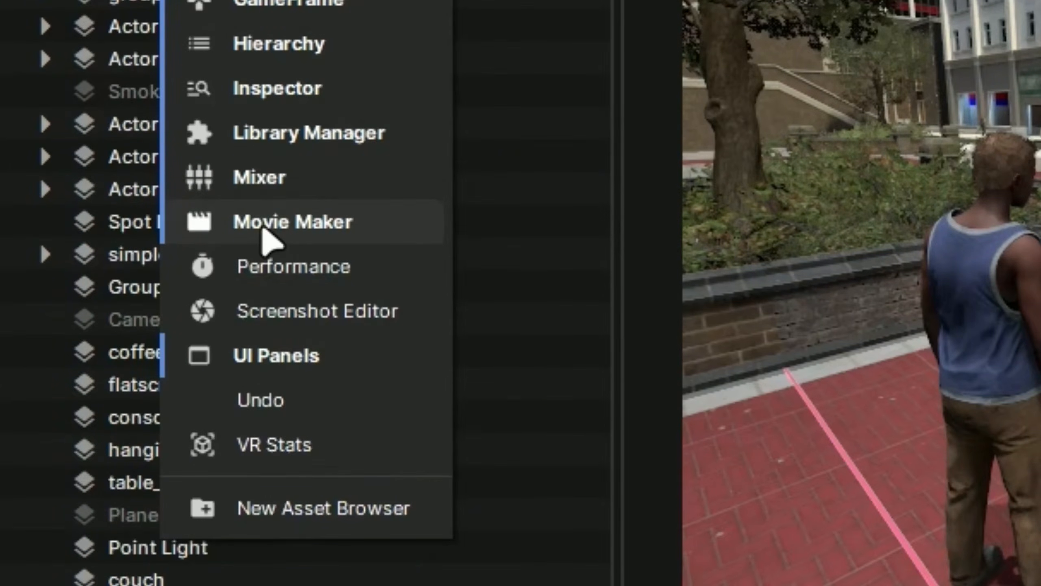
left_click(263, 229)
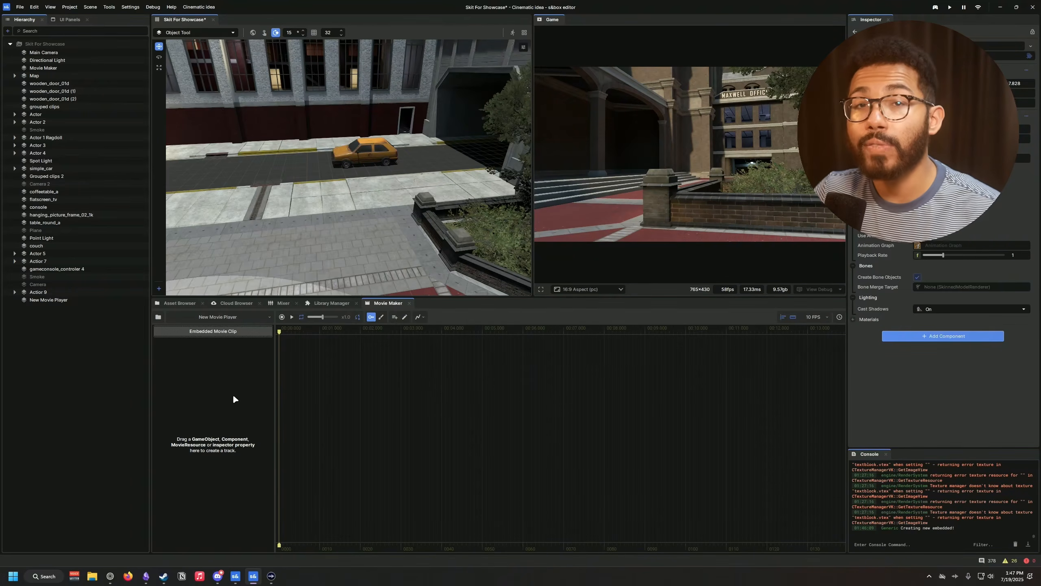
Step: Place the Couch model from the cloud models onto the pavement beside the street and frame it in the view
left_click(179, 303)
left_click(226, 303)
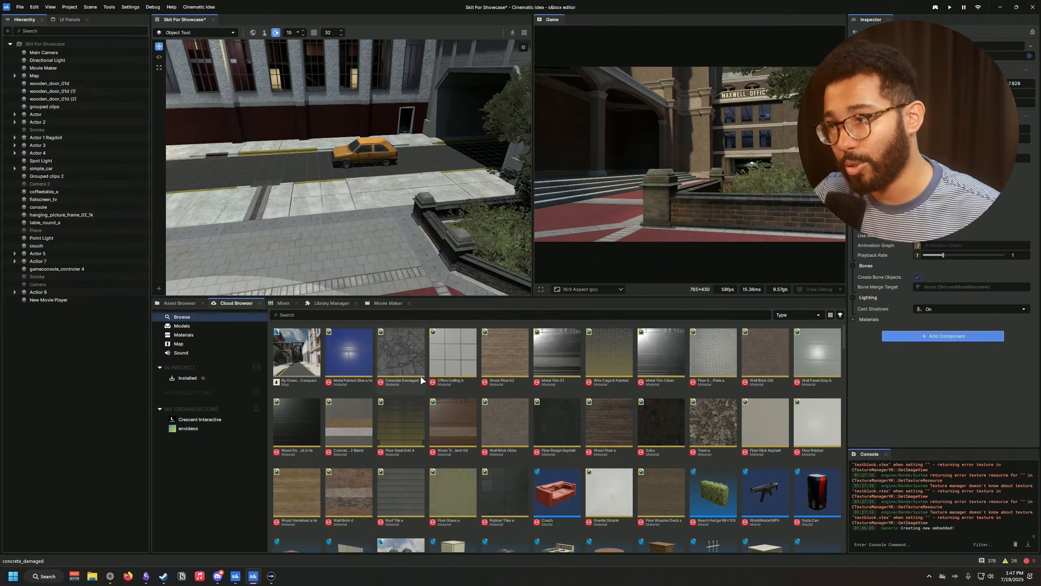
left_click(202, 328)
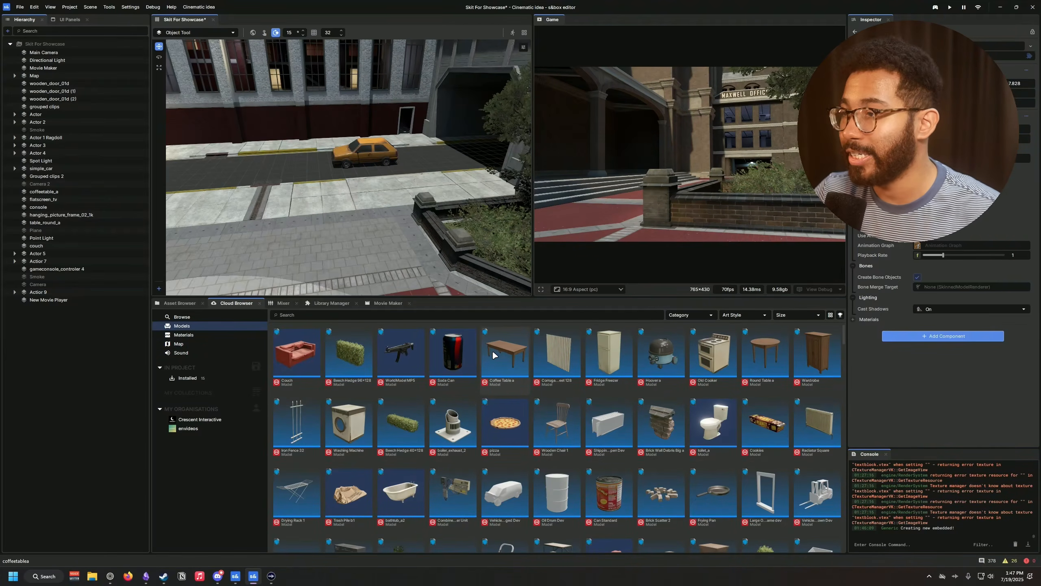
left_click_drag(292, 218, 302, 223)
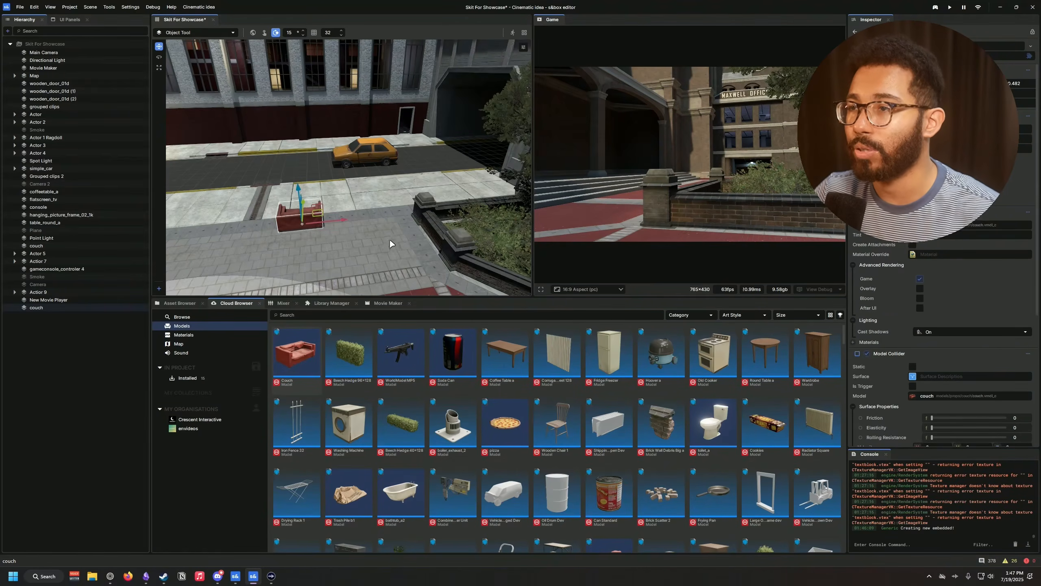
key("f")
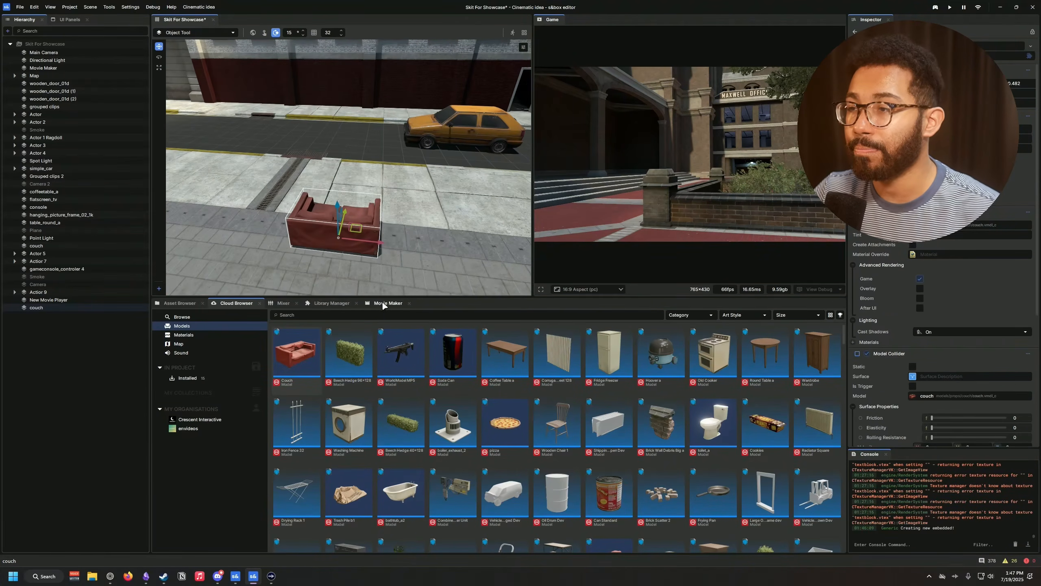
Step: Add the new couch object as a track in the New Movie Player in Movie Maker
left_click(381, 304)
right_click_drag(412, 242, 304, 257)
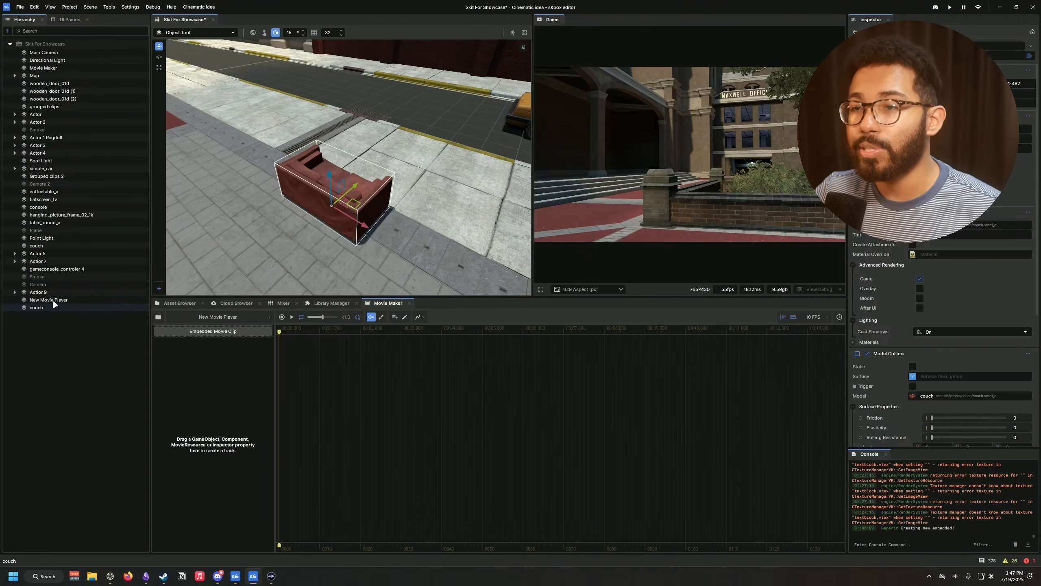
left_click_drag(37, 305, 232, 343)
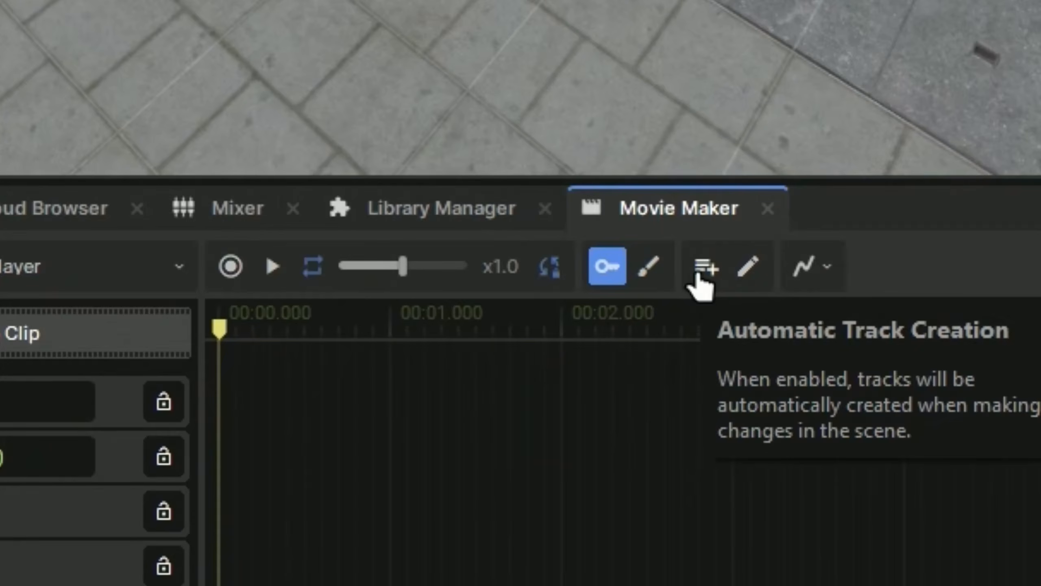
Step: Enable Create Keyframe on Click and shift the couch slightly away from the street at 0 seconds
left_click(758, 288)
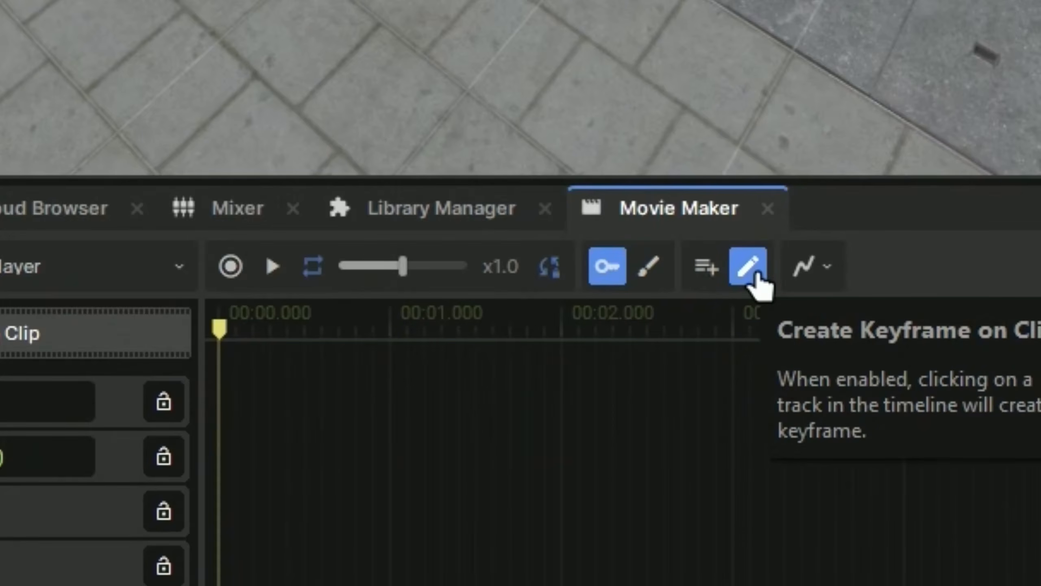
left_click(828, 271)
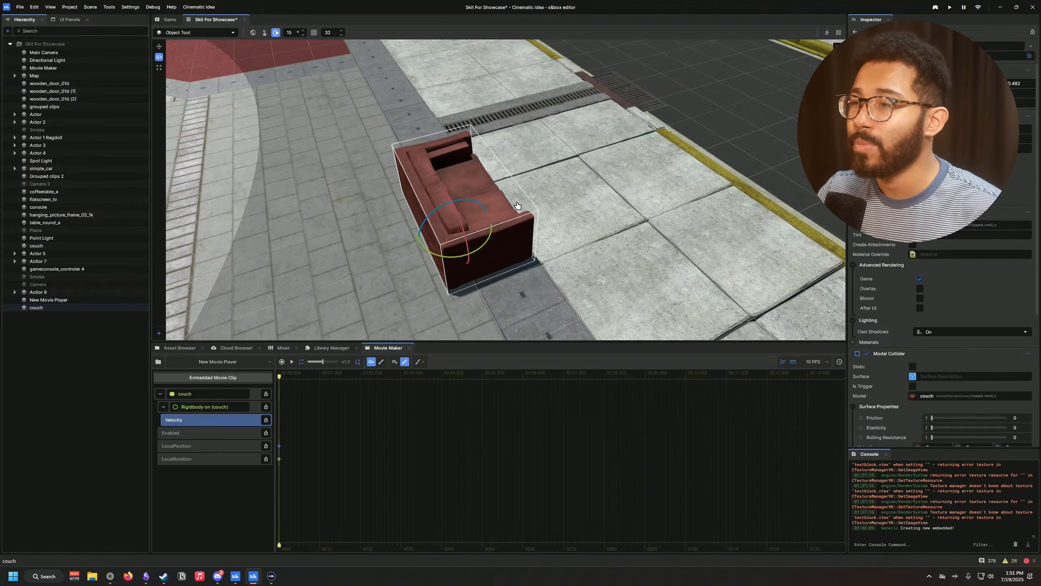
key("w")
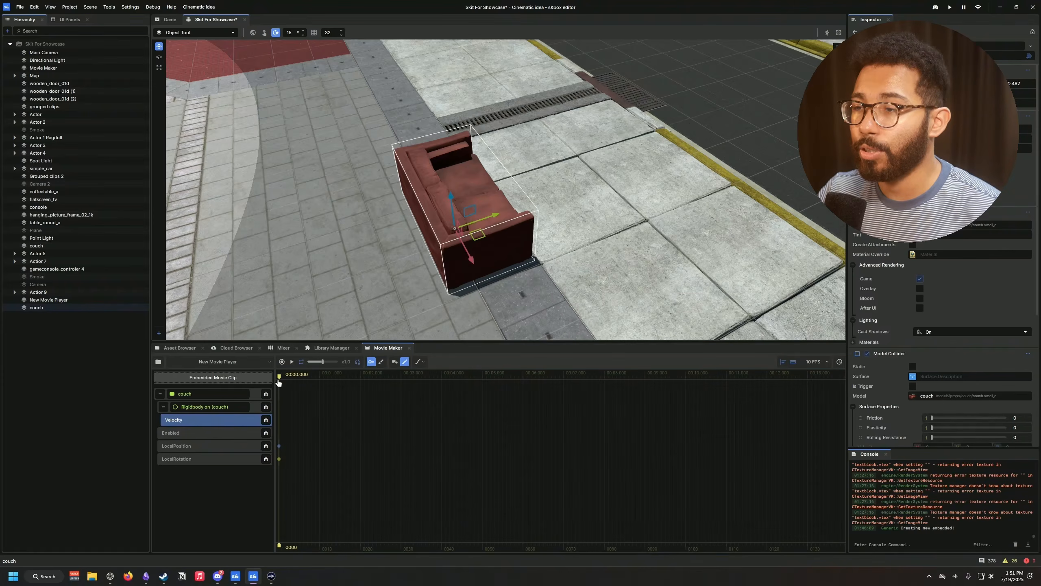
mouse_move(491, 217)
left_mouse_down()
mouse_move(499, 215)
mouse_move(475, 225)
left_mouse_up()
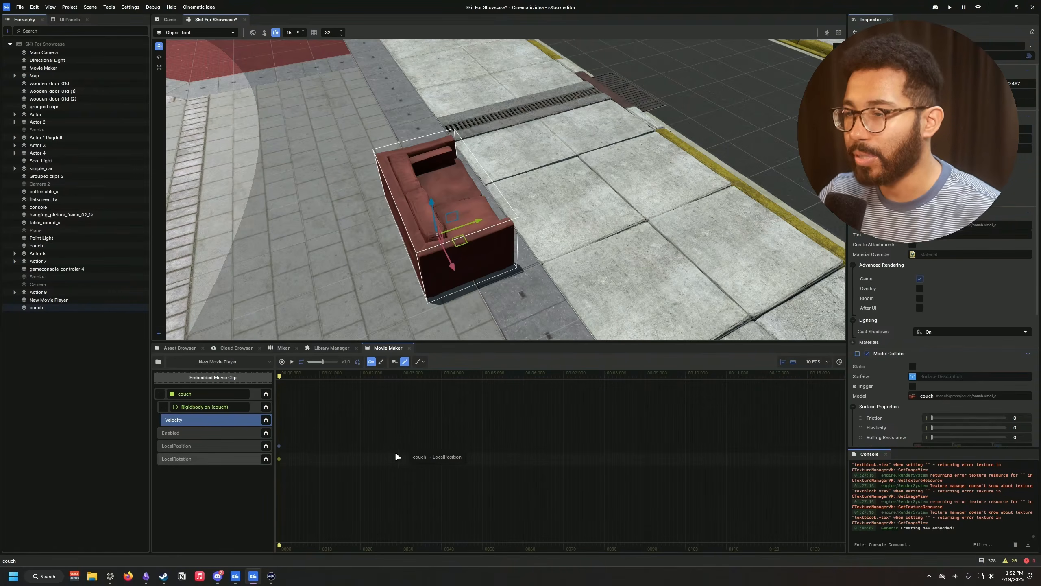
Step: Keyframe the couch's LocalPosition at 2 seconds by moving it across the sidewalk toward the curb, and play the movement back
left_click(230, 447)
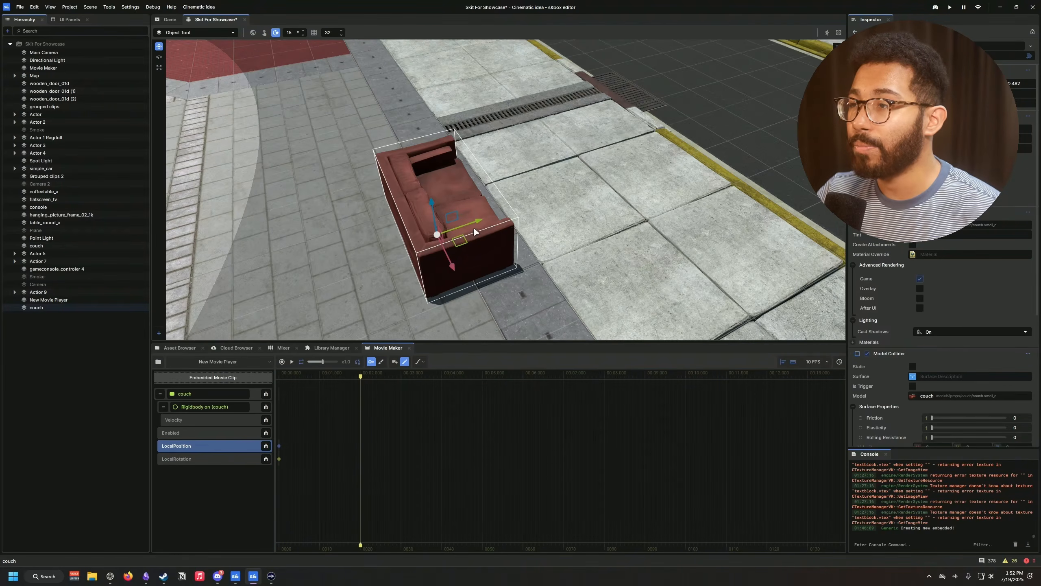
left_click_drag(463, 246, 641, 192)
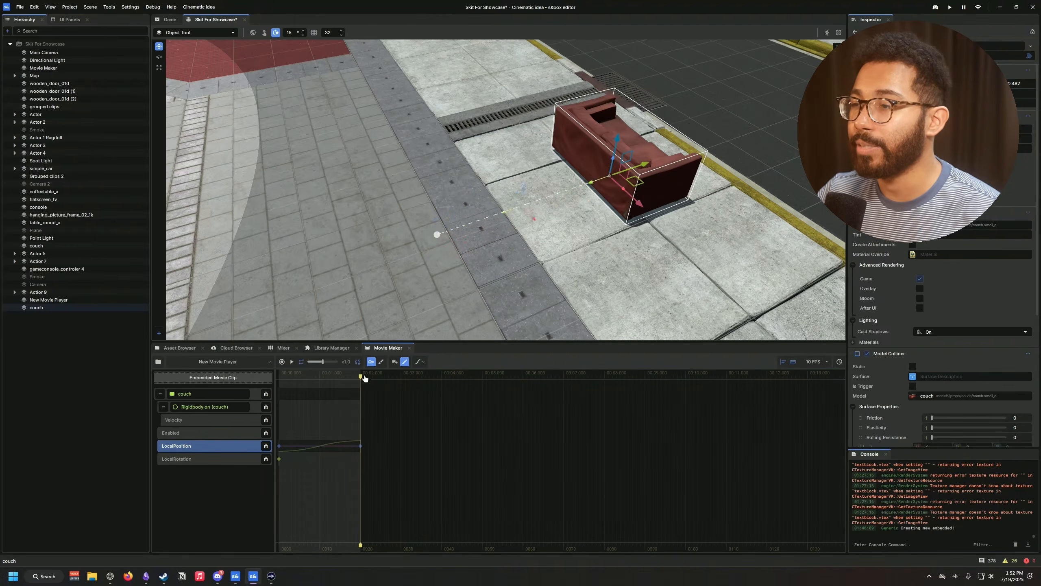
left_click_drag(363, 376, 279, 376)
key("space")
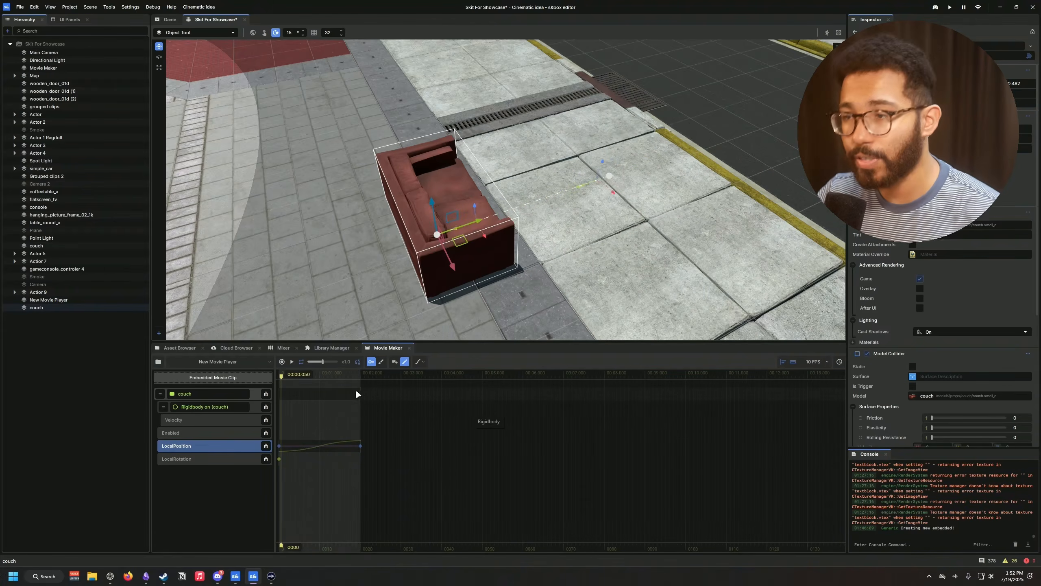
Step: Add an intermediate position keyframe at 1 second by moving the couch off its straight path, and return the playhead to the start
left_click(320, 416)
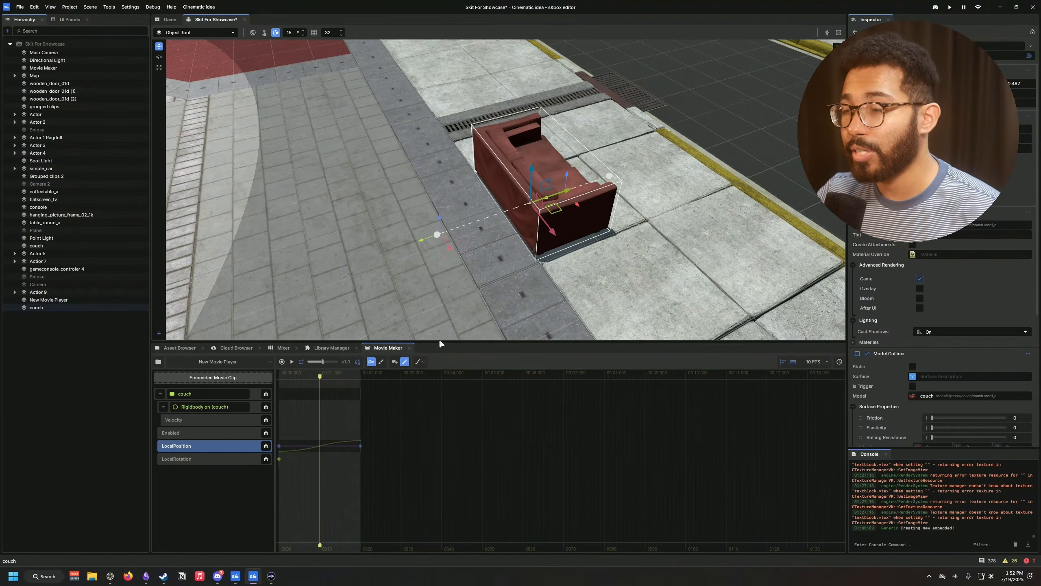
left_click_drag(547, 229, 609, 303)
right_click_drag(609, 302, 639, 307)
left_click_drag(320, 379, 281, 379)
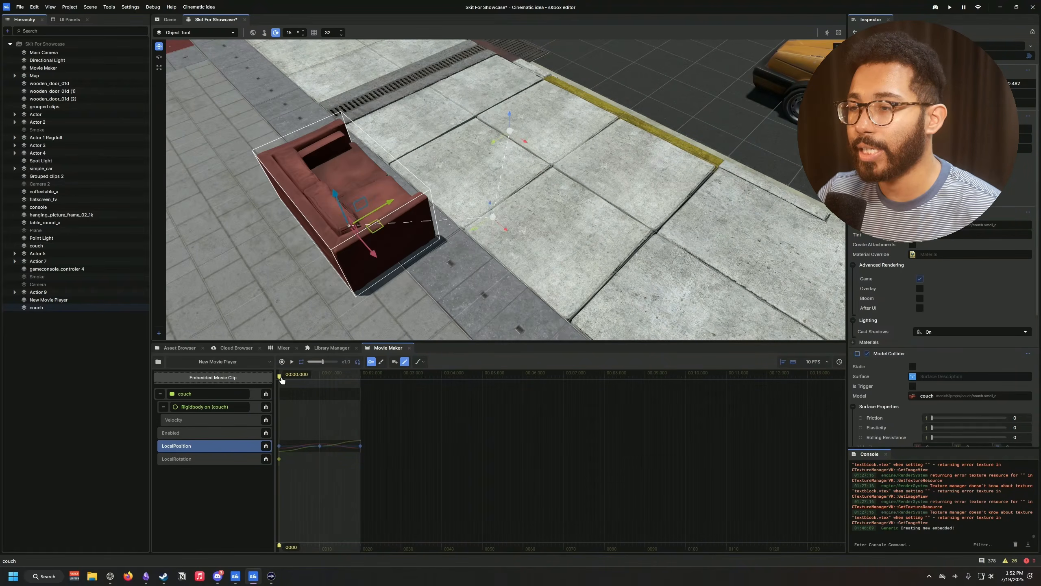
Step: Select all the couch's keyframes and set their interpolation to Cubic
left_click_drag(381, 456, 276, 440)
left_click(424, 362)
left_click(441, 392)
left_click(419, 361)
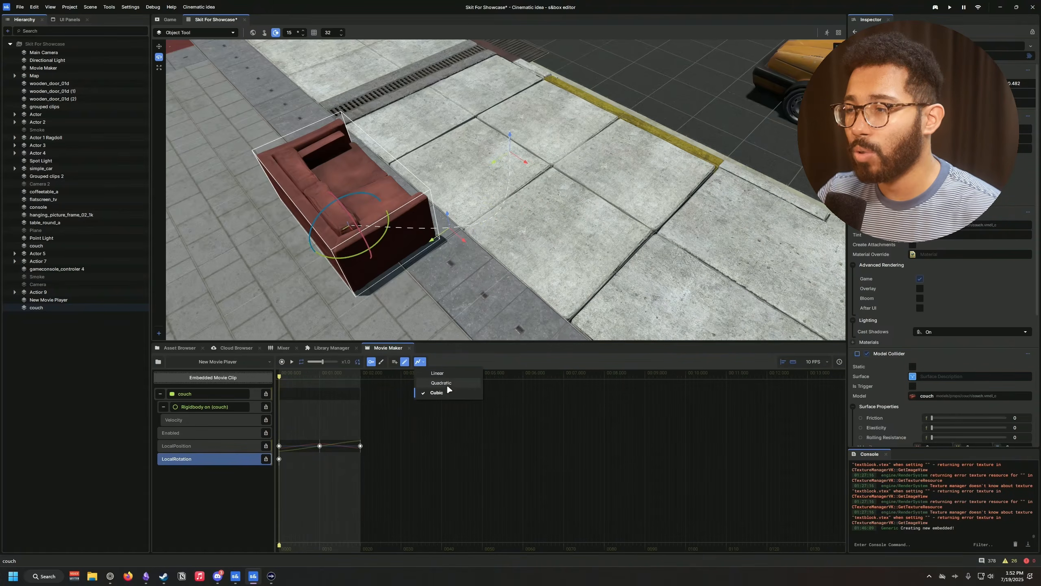
Step: Try an extra LocalPosition keyframe for the couch at about 2.9 seconds and scrub through the timeline
left_click(397, 445)
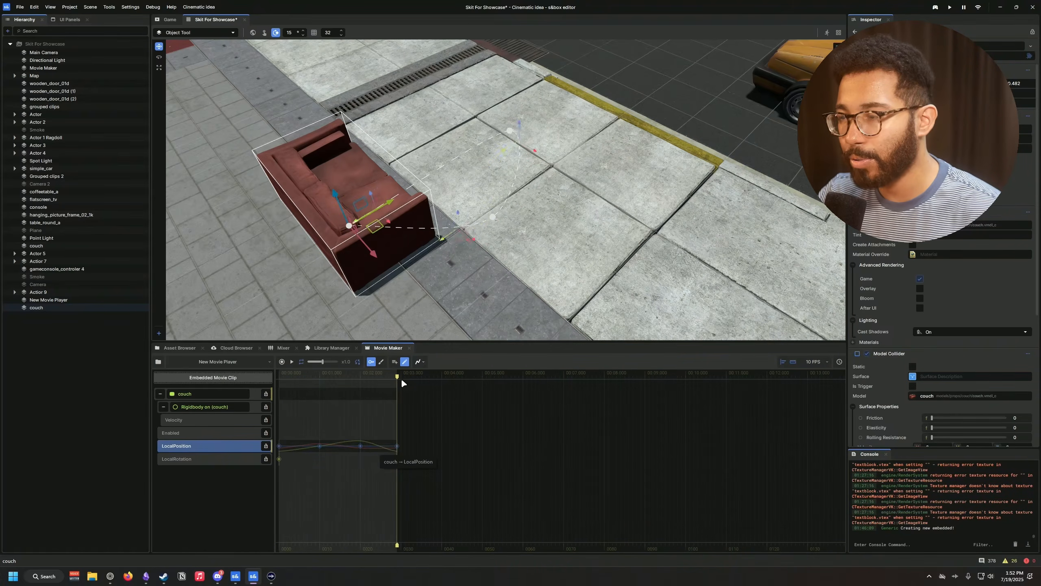
left_click_drag(401, 382, 264, 380)
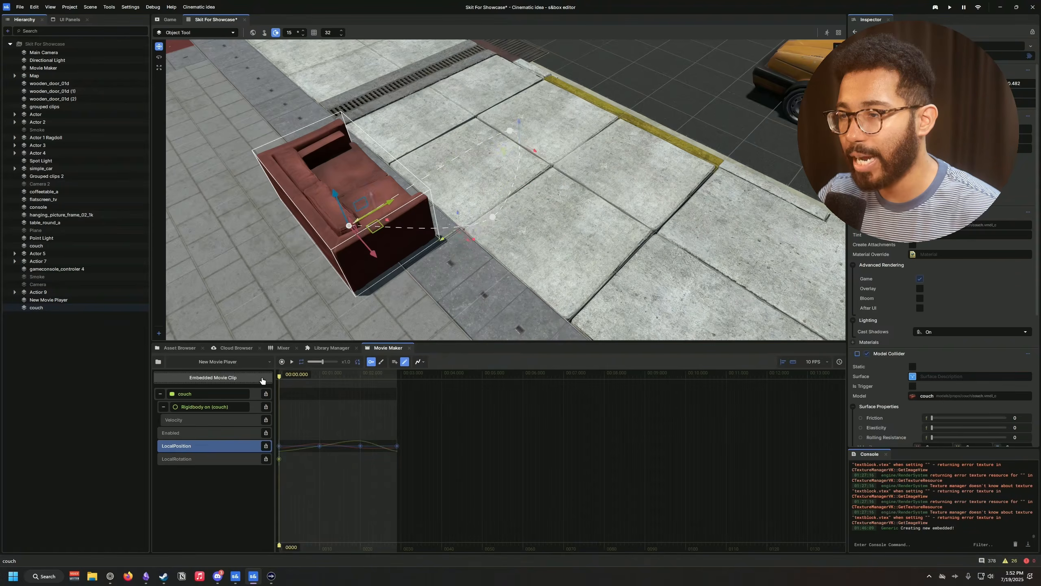
mouse_move(310, 378)
left_mouse_down()
mouse_move(355, 378)
mouse_move(280, 384)
mouse_move(307, 385)
left_mouse_up()
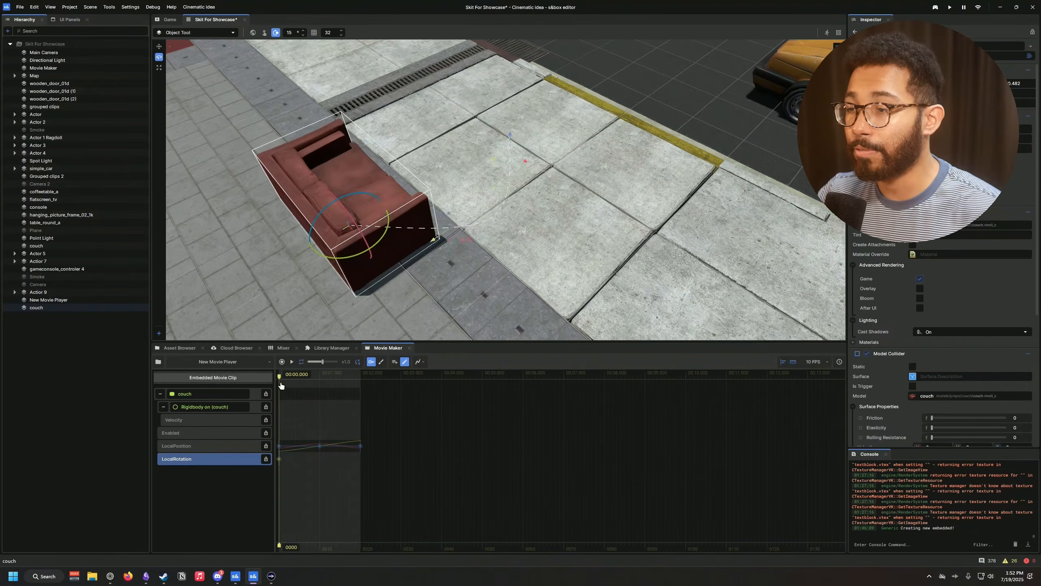
Step: Set the middle LocalPosition keyframe at 1 second to Quadratic interpolation and play the couch animation from the start
left_click_drag(317, 437, 348, 471)
left_click(421, 361)
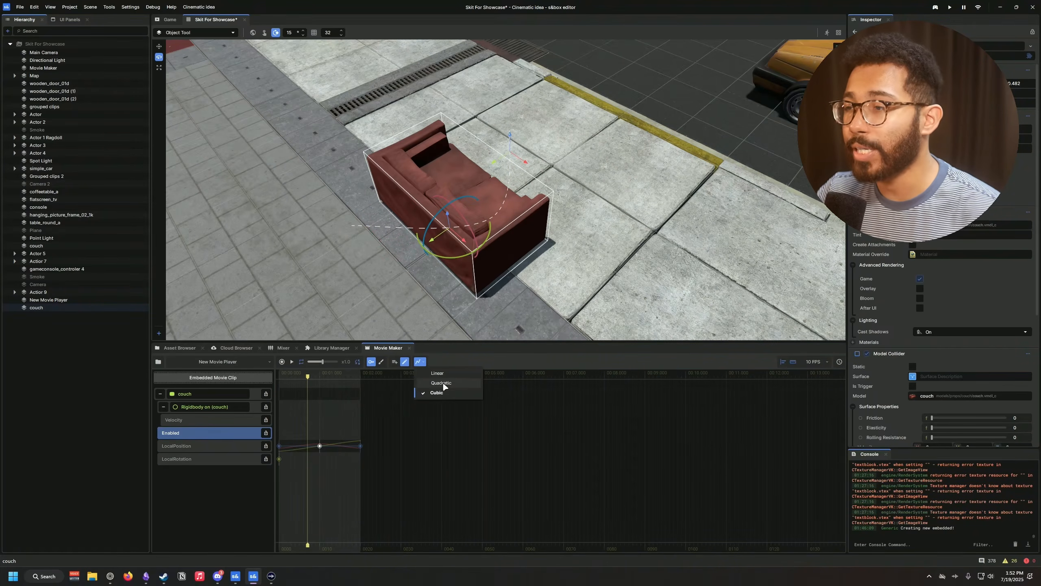
left_click(443, 384)
left_click_drag(312, 378, 267, 376)
key("space")
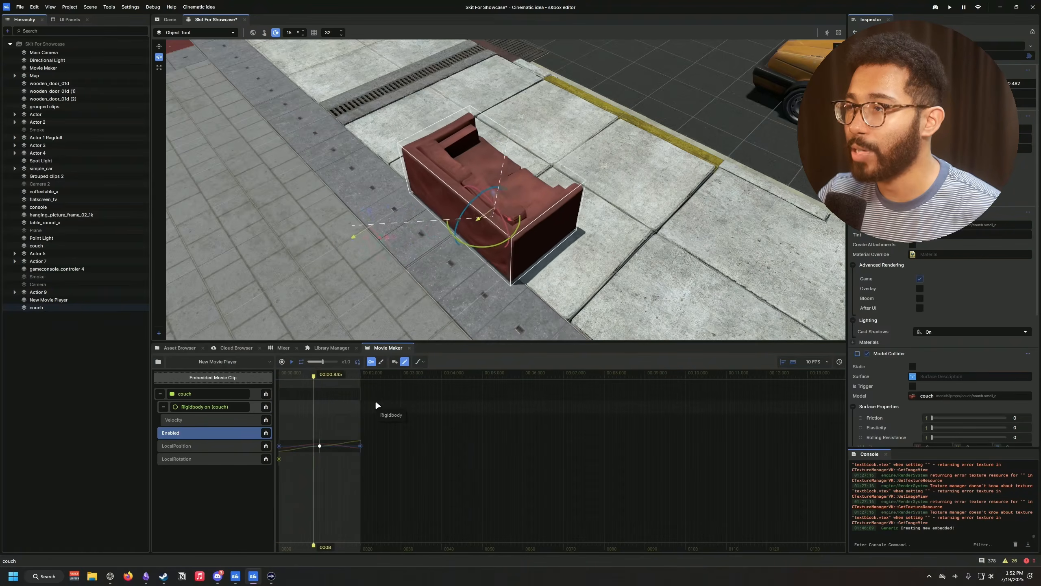
Step: Examine the couch's component properties, from Transform and Prop down to Model Collider and Rigid Body
left_click(211, 458)
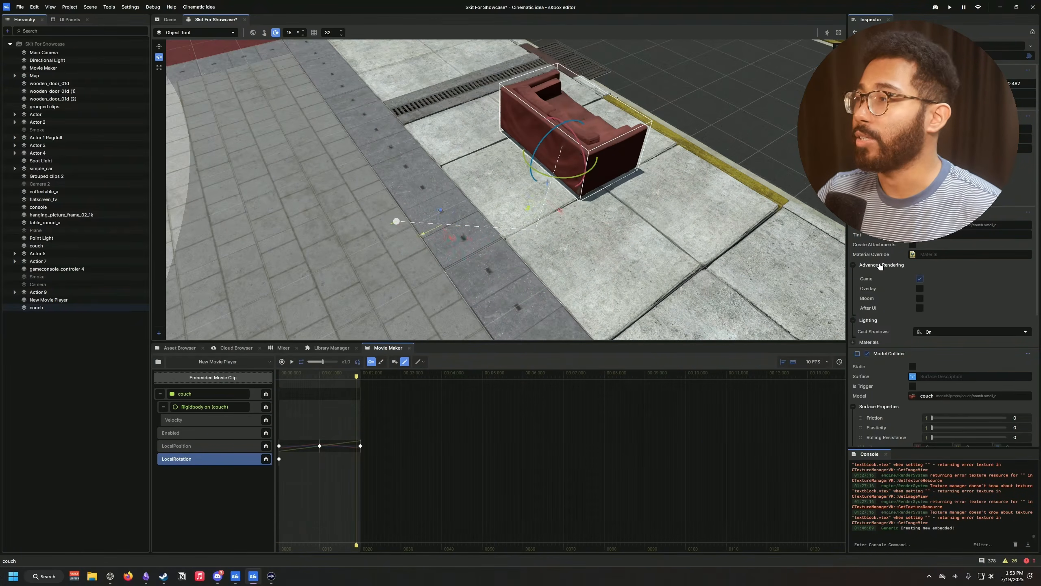
scroll(868, 279, "down", 5)
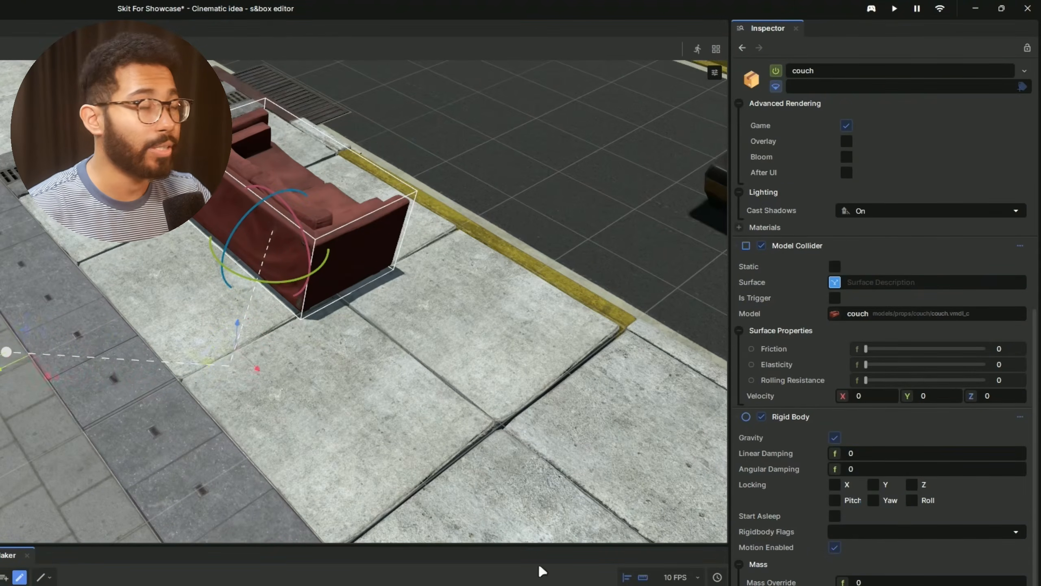
scroll(763, 523, "up", 6)
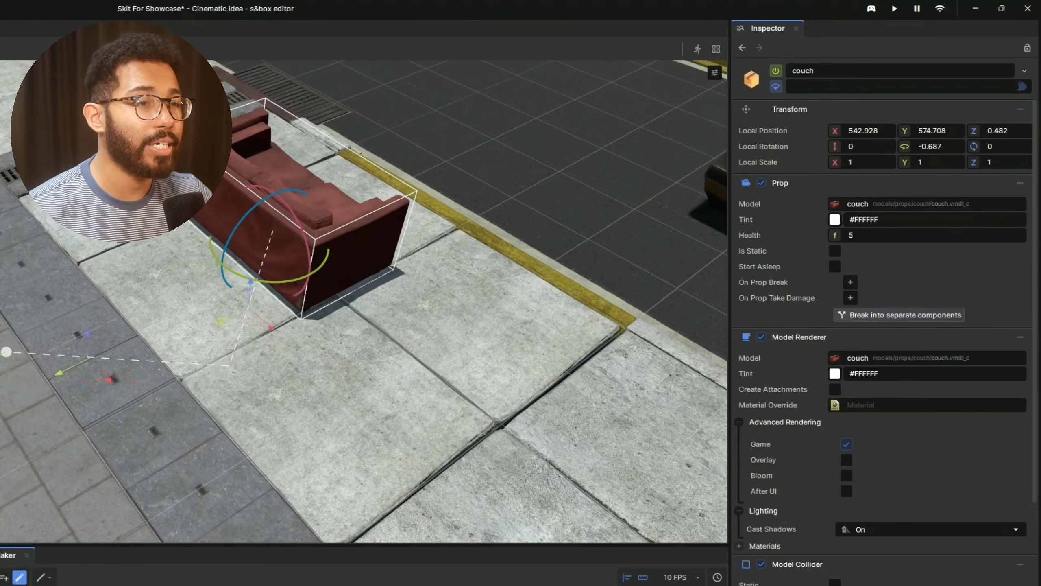
key("f")
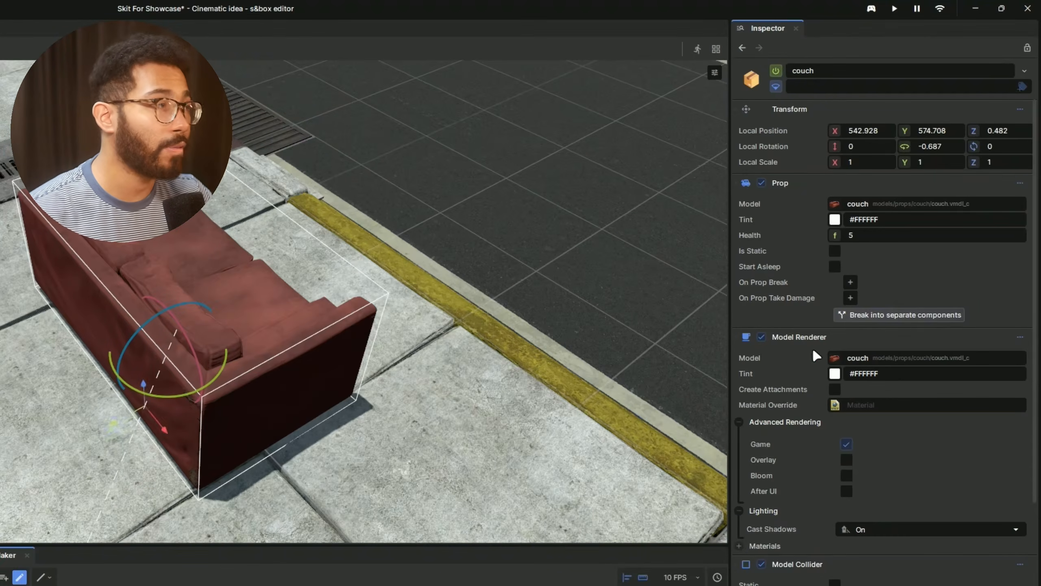
scroll(831, 344, "down", 8)
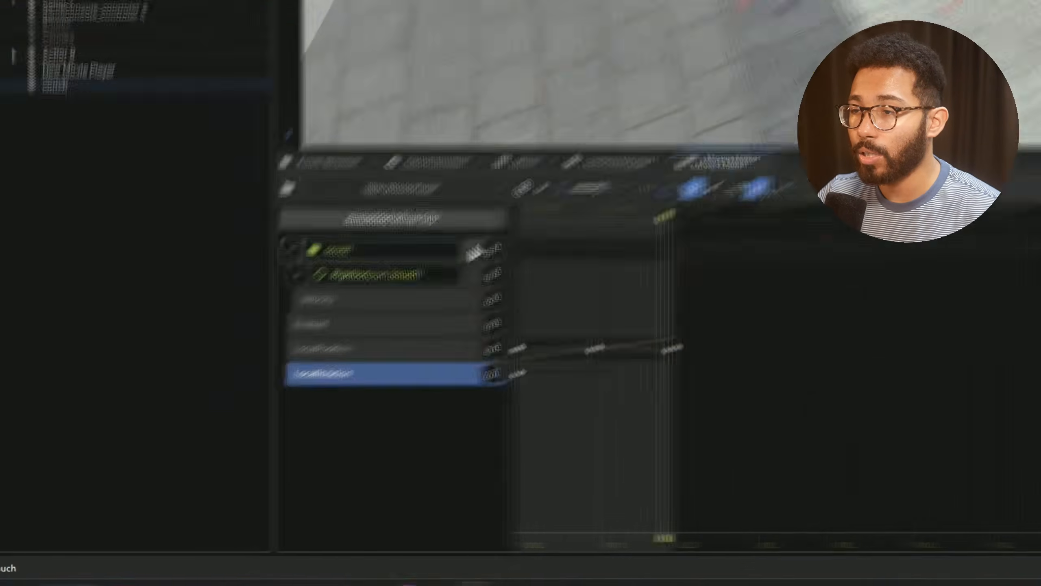
Step: Delete the couch track with all its sub-tracks from the movie clip
right_click(259, 394)
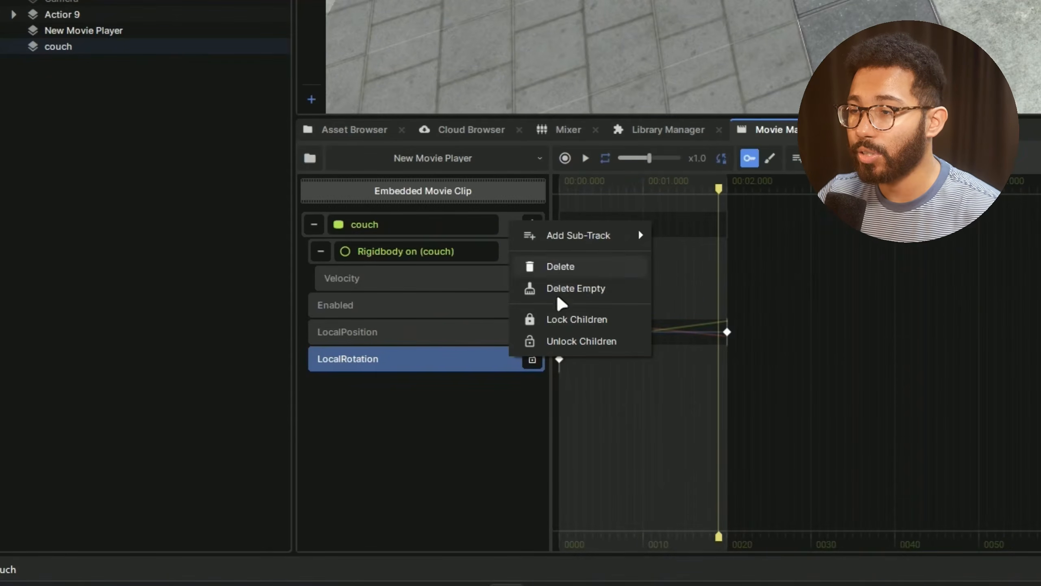
left_click(281, 417)
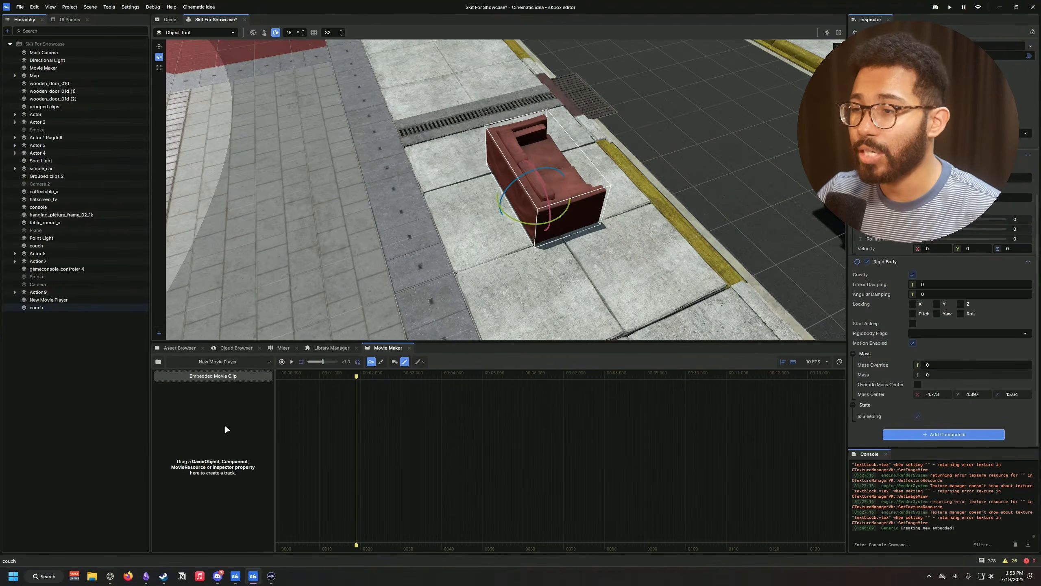
Step: Create a new Camera object in the scene hierarchy
right_click(76, 338)
mouse_move(110, 439)
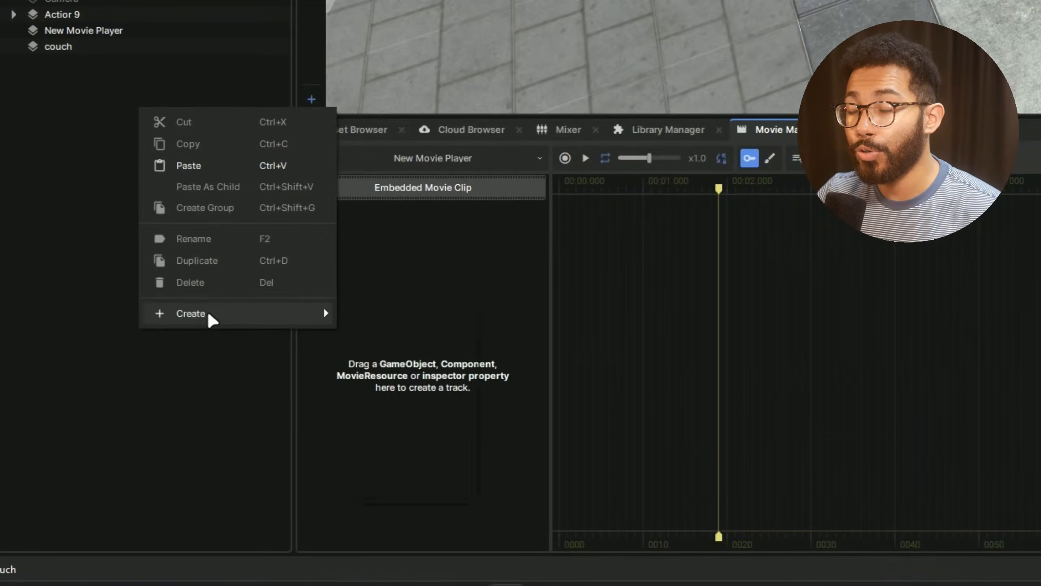
right_click(74, 120)
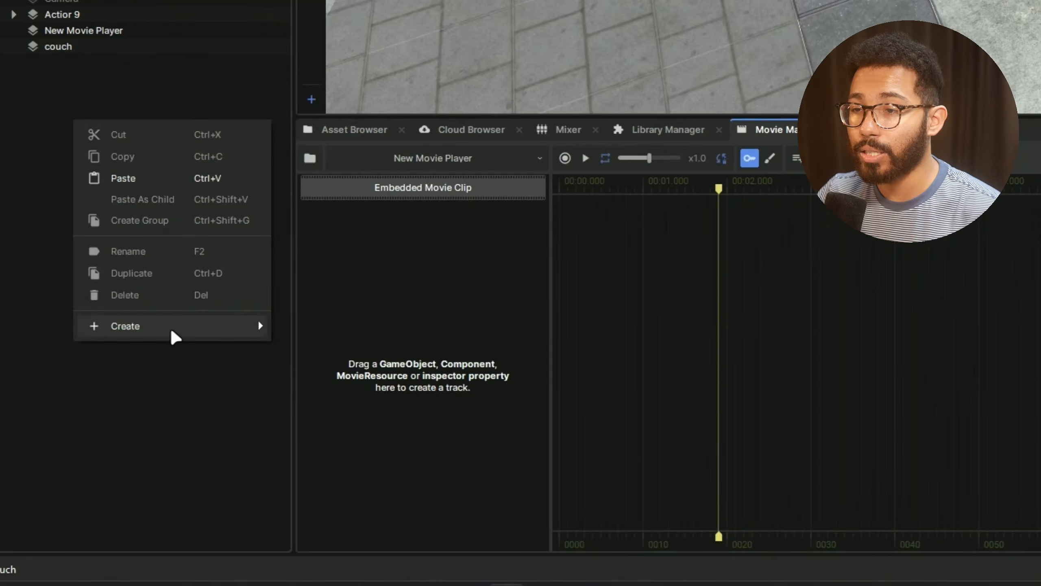
mouse_move(171, 329)
left_click(311, 479)
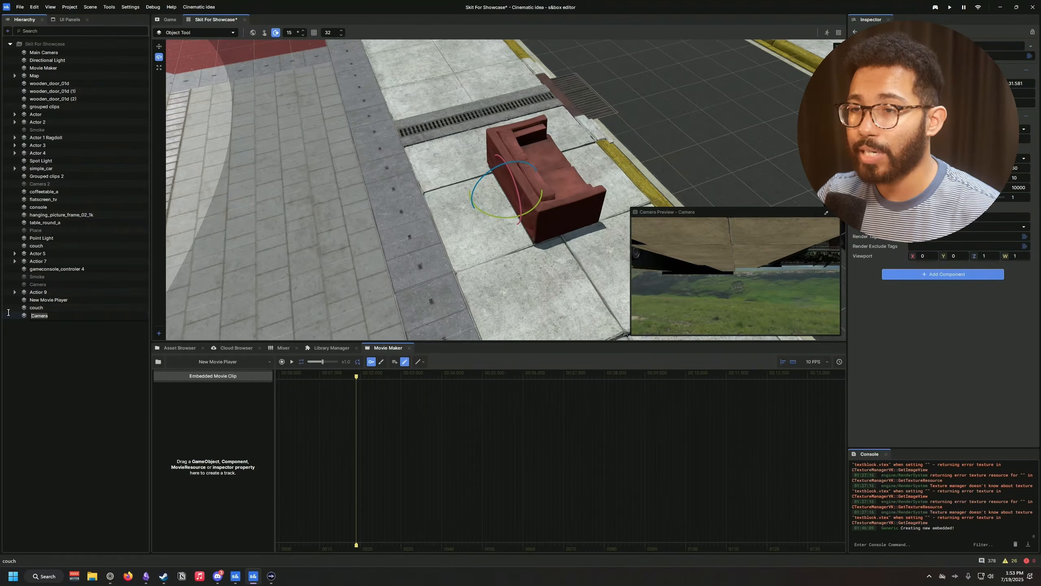
Step: Name the new camera Testing and aim it across the red-paved plaza toward the dark building wall
type("Testing")
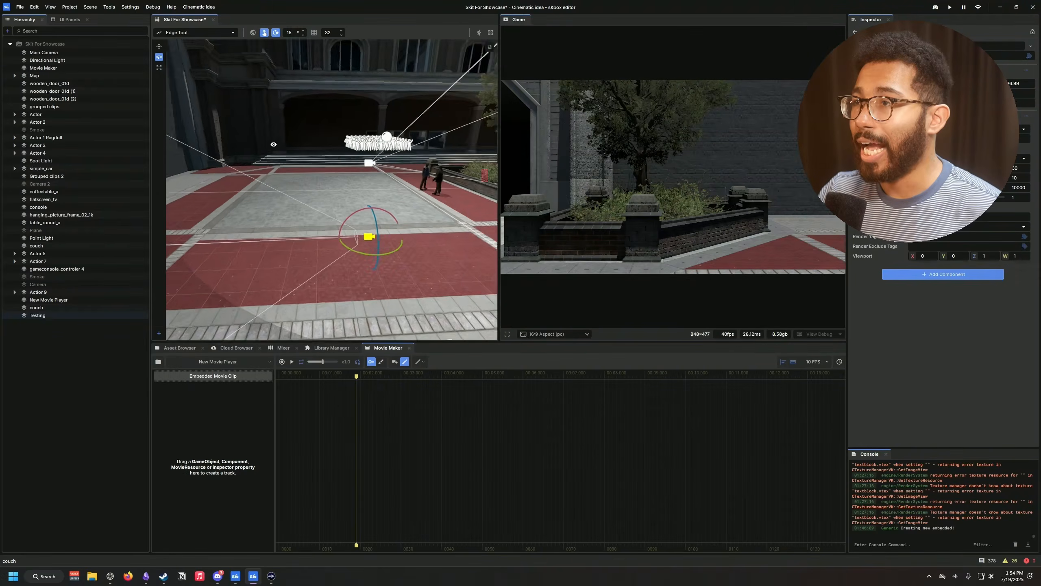
mouse_move(331, 192)
right_mouse_down()
mouse_move(197, 140)
mouse_move(323, 205)
mouse_move(329, 179)
right_mouse_up()
left_click_drag(330, 178, 363, 187)
mouse_move(363, 187)
right_mouse_down()
mouse_move(259, 132)
mouse_move(275, 150)
mouse_move(333, 150)
mouse_move(374, 185)
mouse_move(366, 197)
mouse_move(347, 187)
right_mouse_up()
key("w")
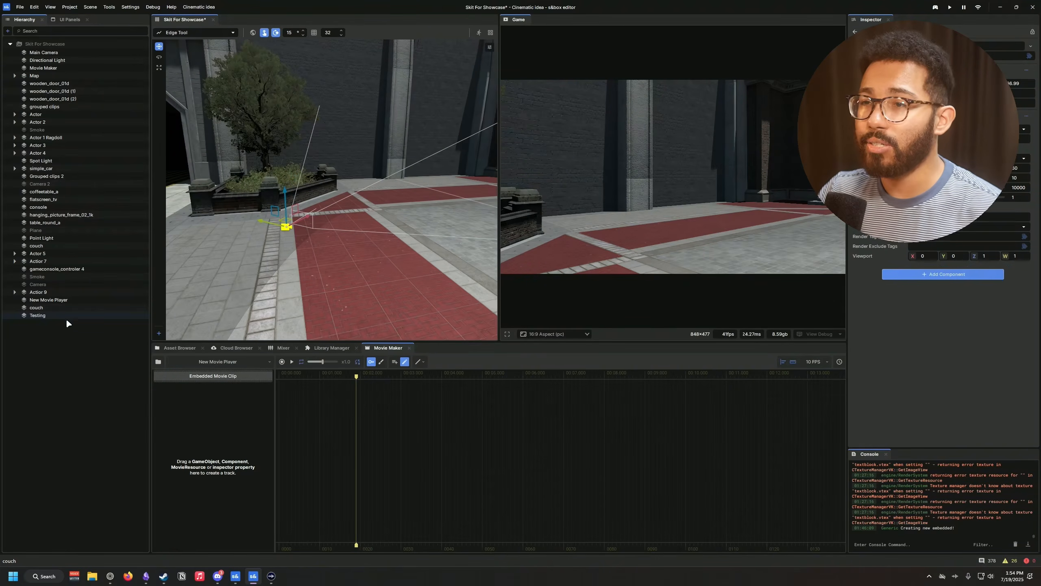
Step: Add the Testing camera to the movie clip and give it a Blur post-processing component with a Size track
left_click_drag(38, 315, 211, 386)
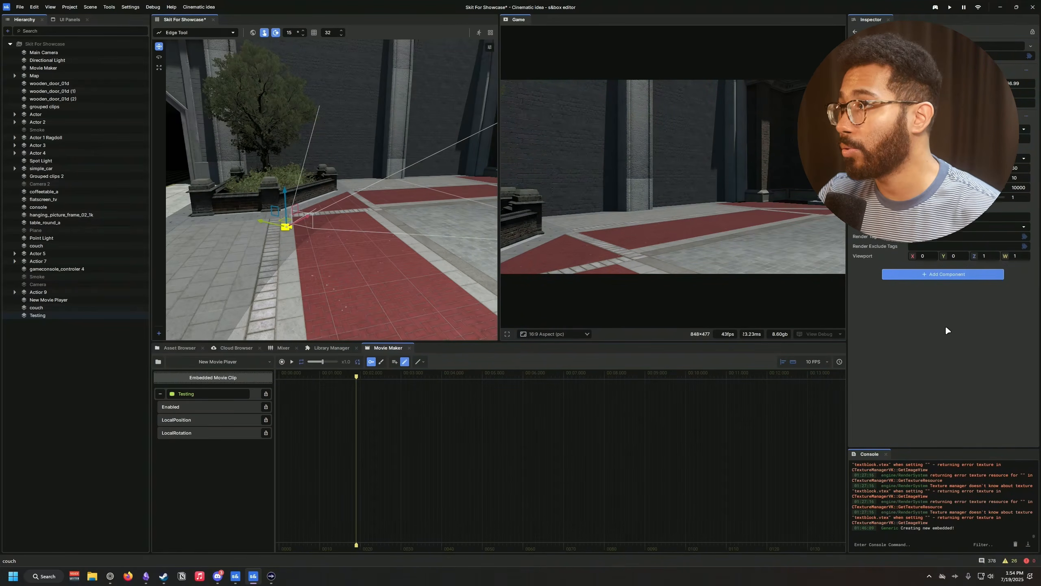
left_click(937, 274)
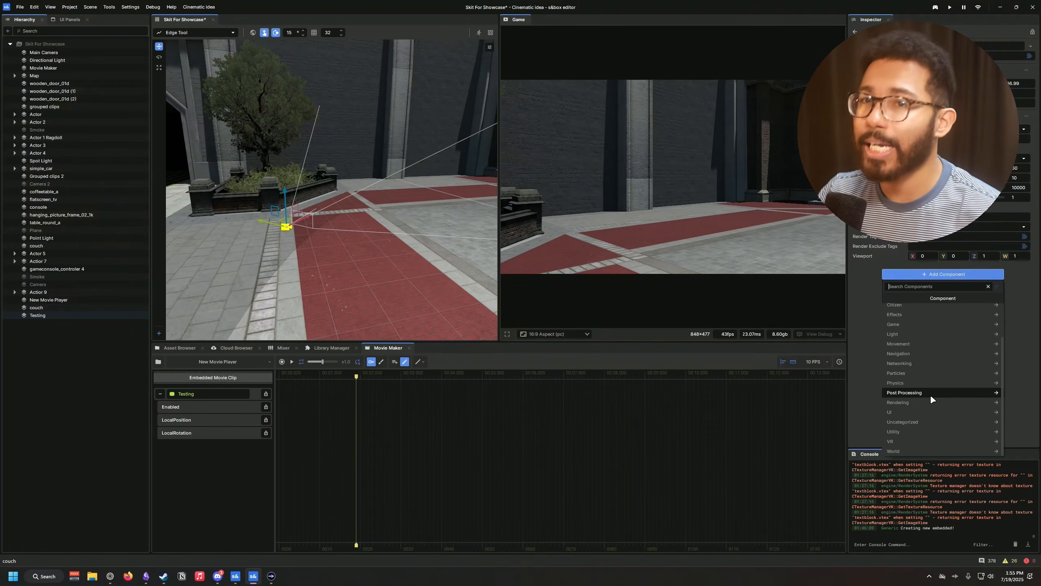
left_click(930, 394)
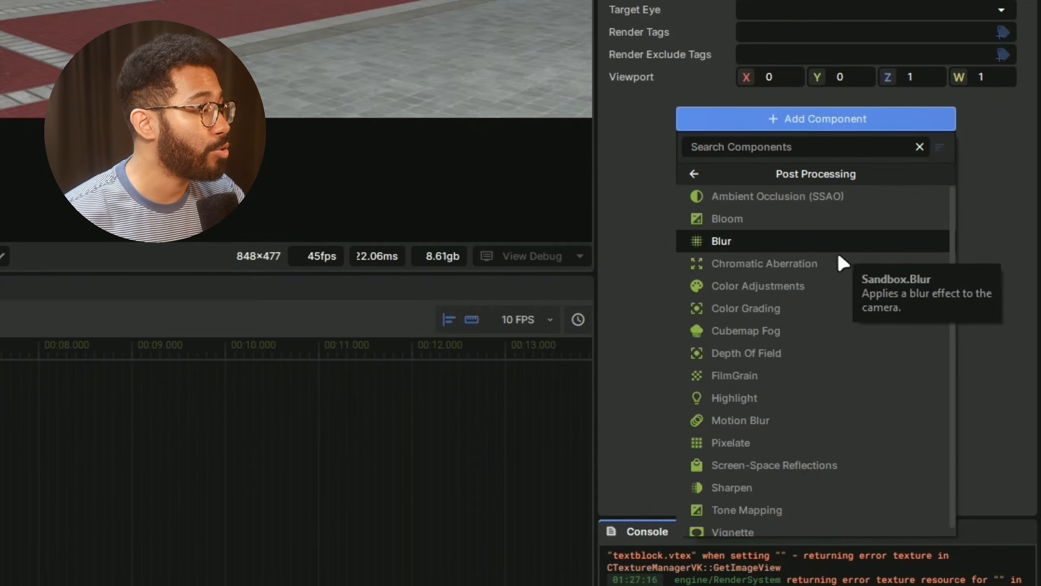
left_click(741, 240)
left_click_drag(766, 138, 795, 138)
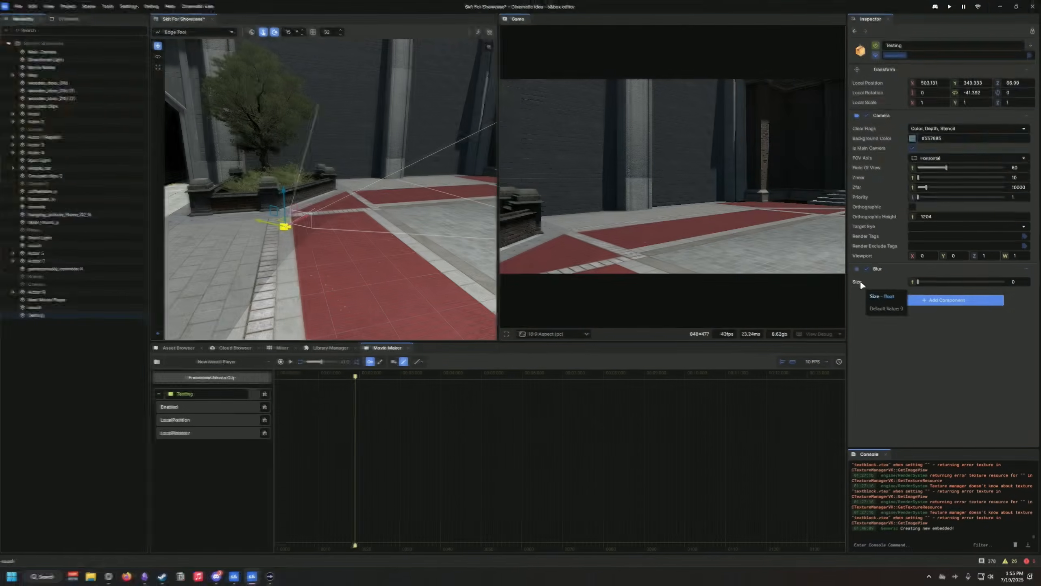
left_click_drag(633, 141, 210, 383)
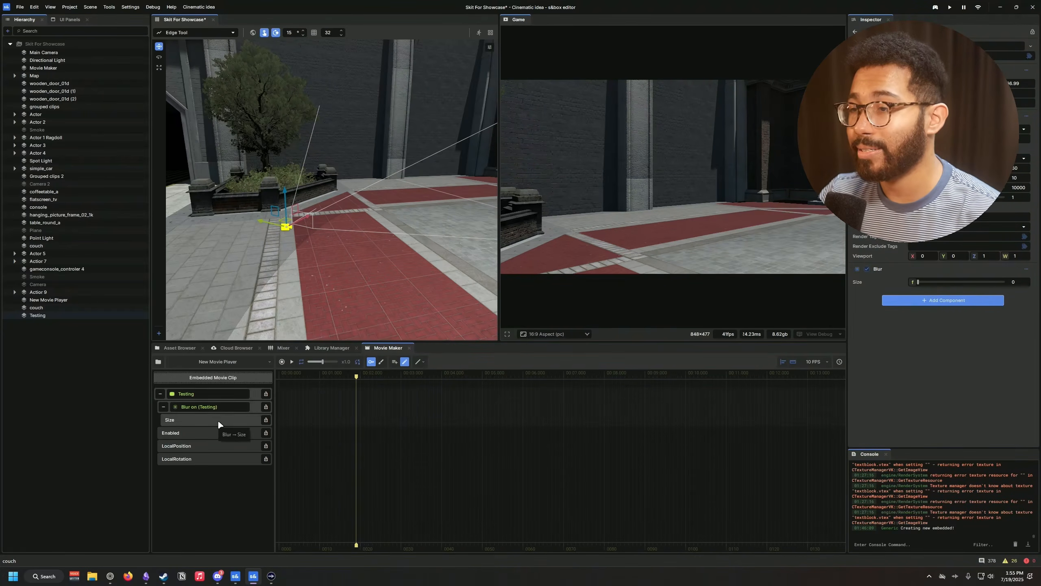
Step: Keyframe the camera's Blur Size at 1 on 0 seconds and 0 on 2 seconds, and play the result
left_click_drag(307, 376, 279, 375)
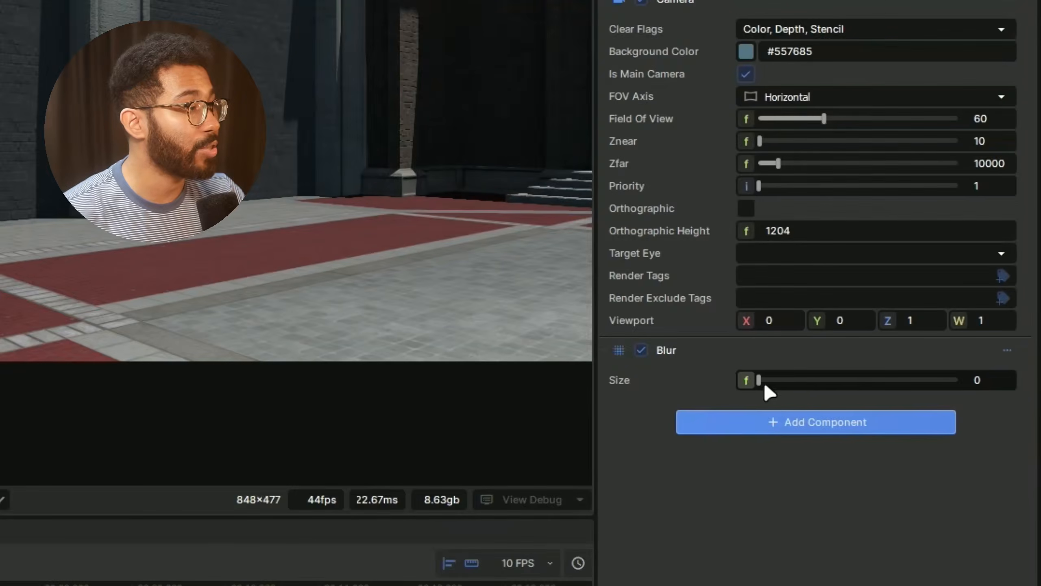
left_click_drag(916, 282, 1004, 282)
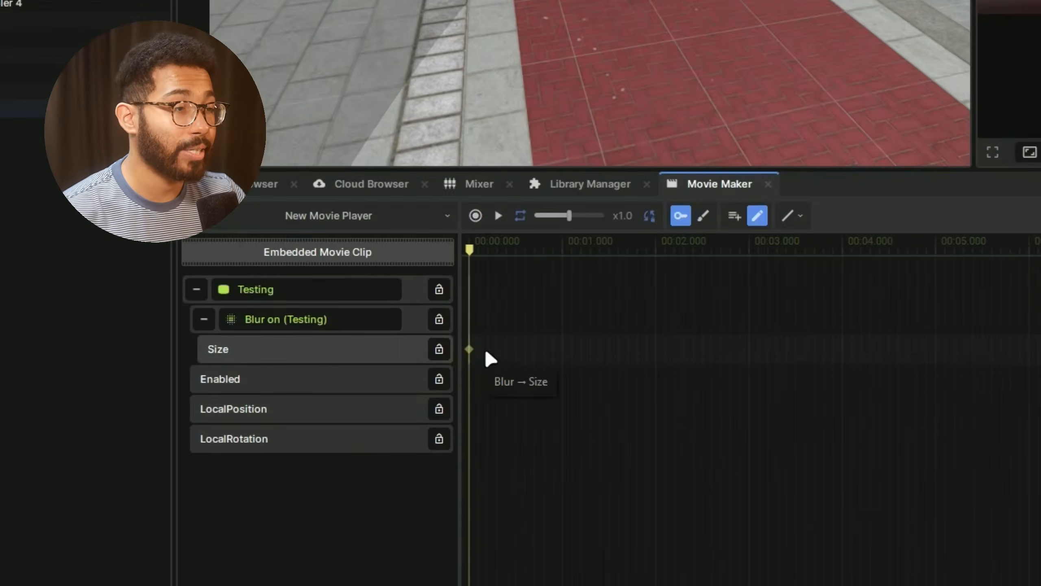
left_click_drag(472, 251, 739, 264)
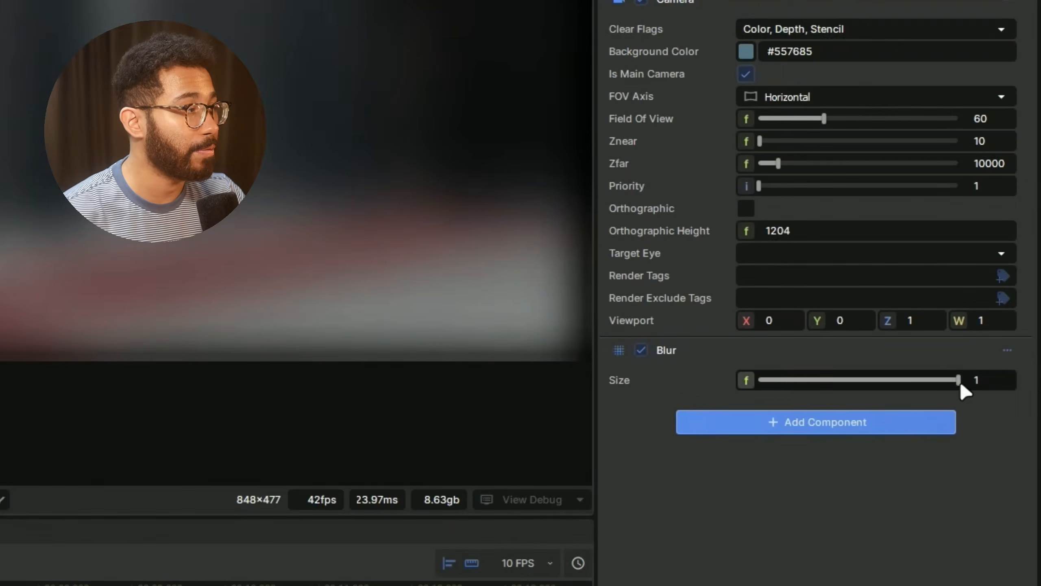
left_click_drag(1005, 287, 887, 282)
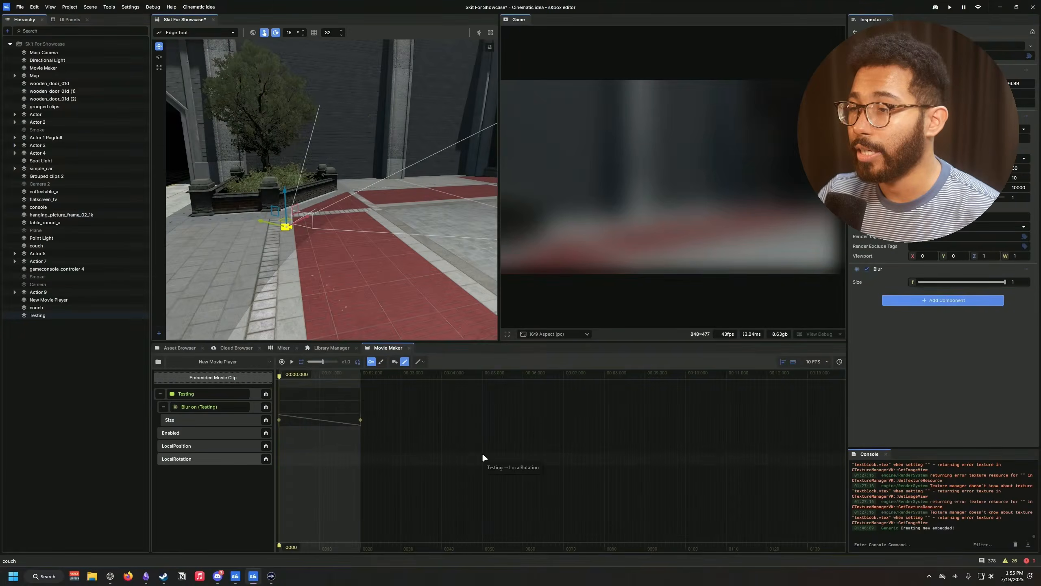
key("space")
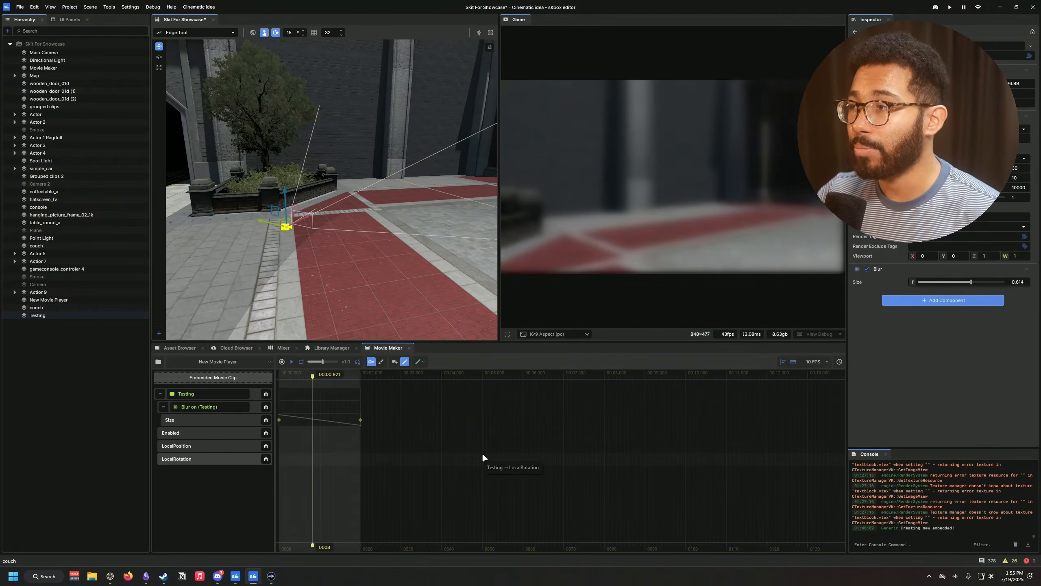
key("space")
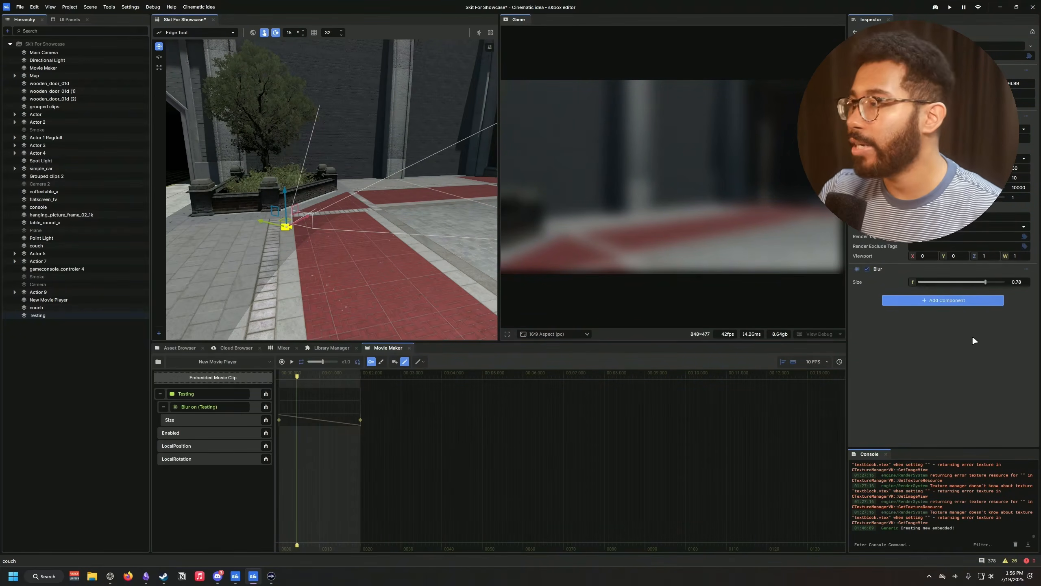
Step: Set the Blur Size to 0 at the playhead and delete all Blur Size keyframes from the timeline
left_click(958, 300)
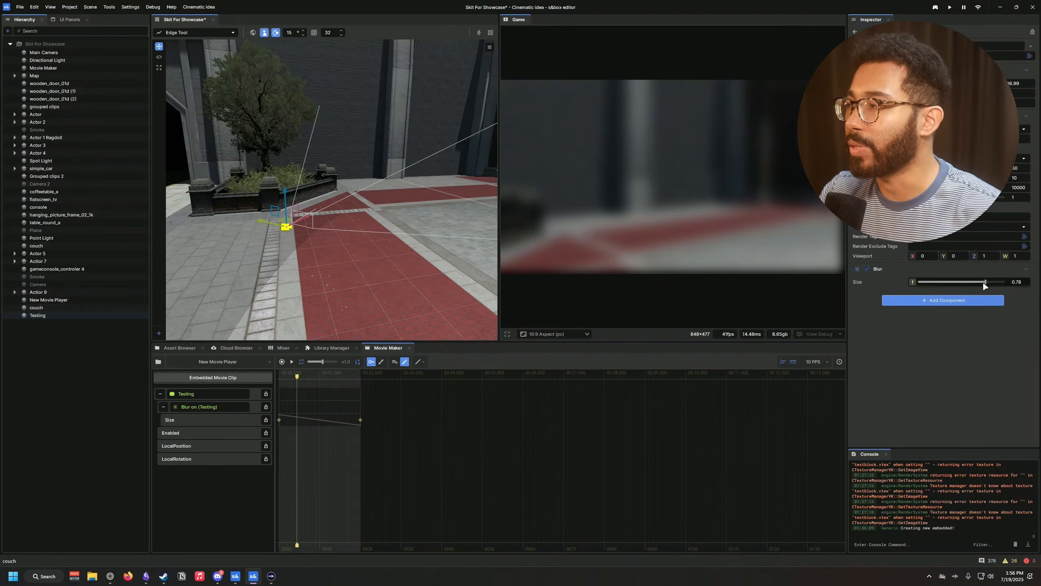
left_click_drag(984, 282, 894, 278)
right_click_drag(369, 271, 344, 295)
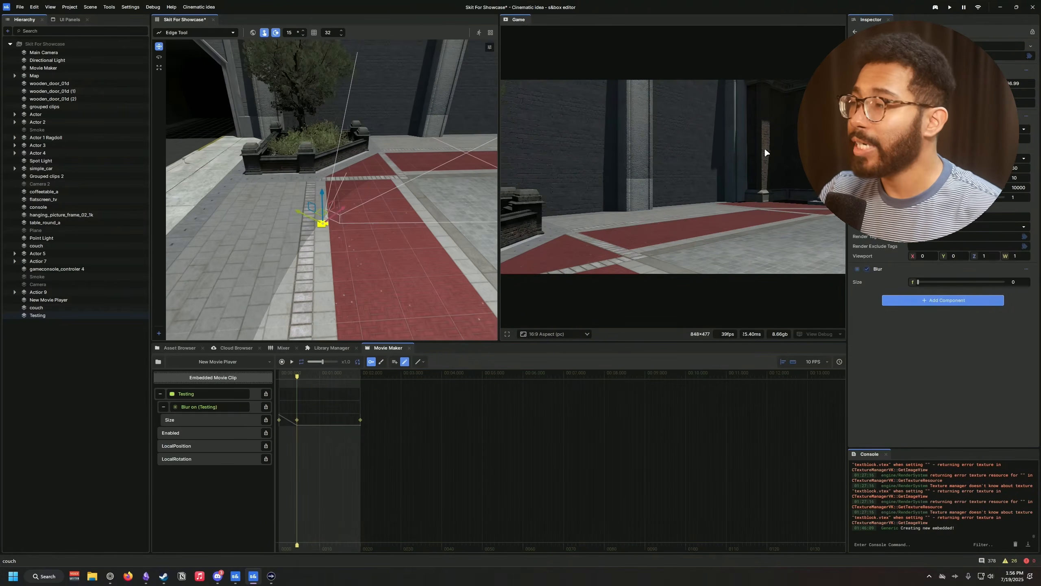
left_click_drag(379, 447, 264, 405)
key("Delete")
Step: Look through the Post Processing components that can be added to the Testing camera
left_click(901, 300)
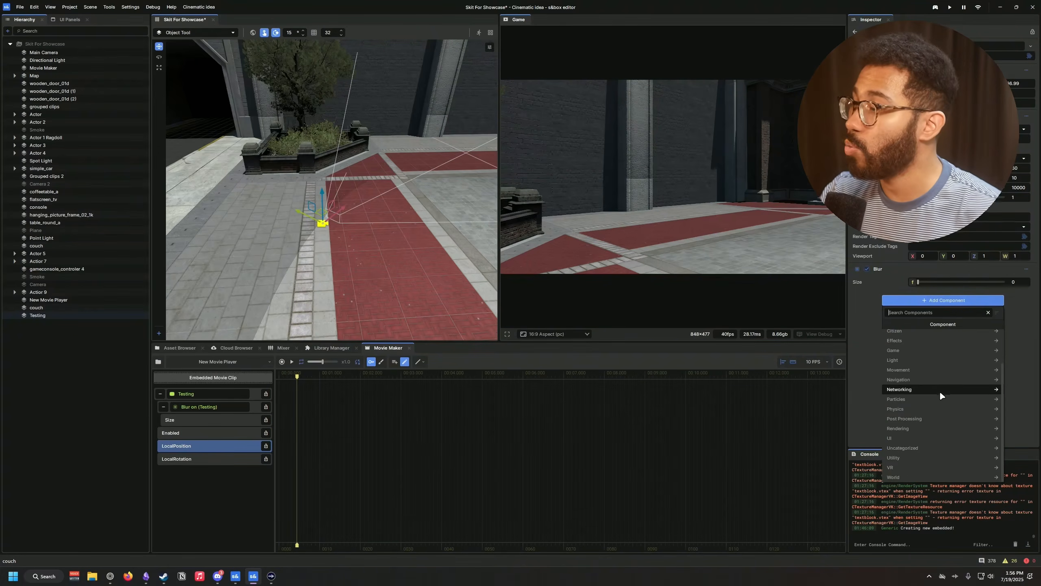
left_click(917, 419)
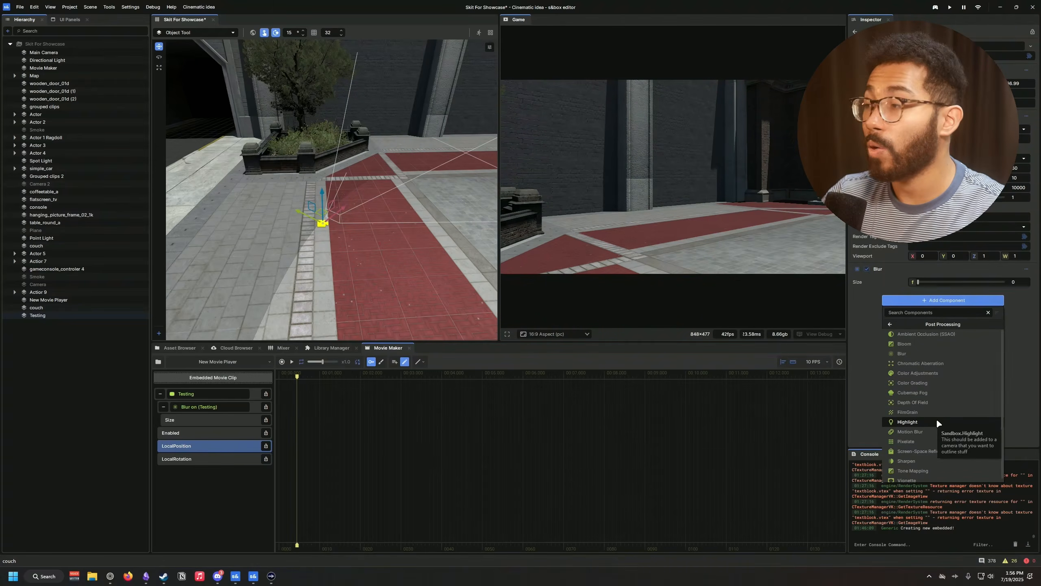
left_click(1020, 334)
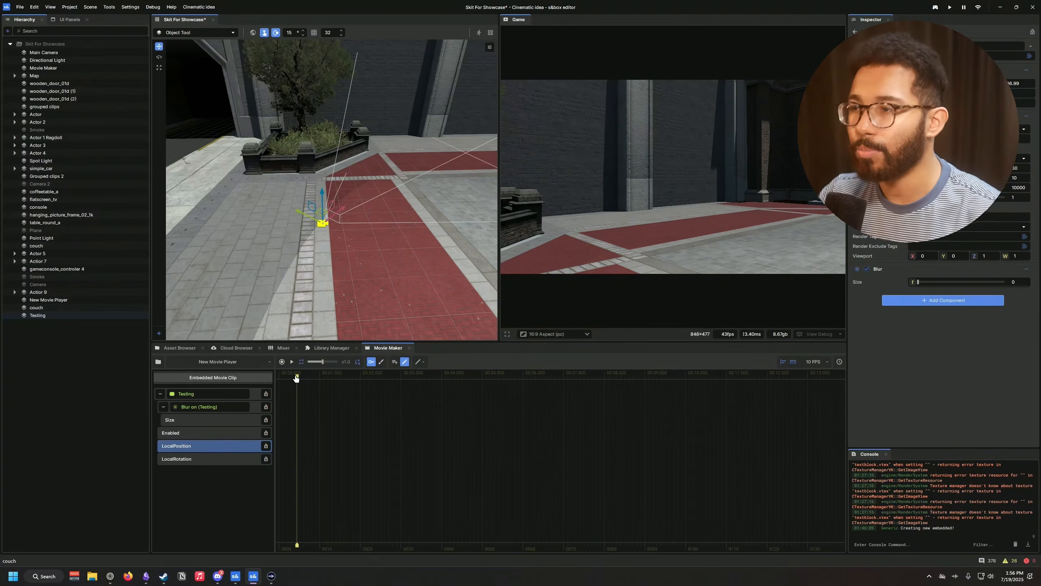
Step: Keyframe the Testing camera's position beside the planter at 0 seconds and across the red paving at 5 seconds
mouse_move(378, 254)
right_mouse_down()
mouse_move(475, 229)
mouse_move(385, 255)
right_mouse_up()
left_click(279, 375)
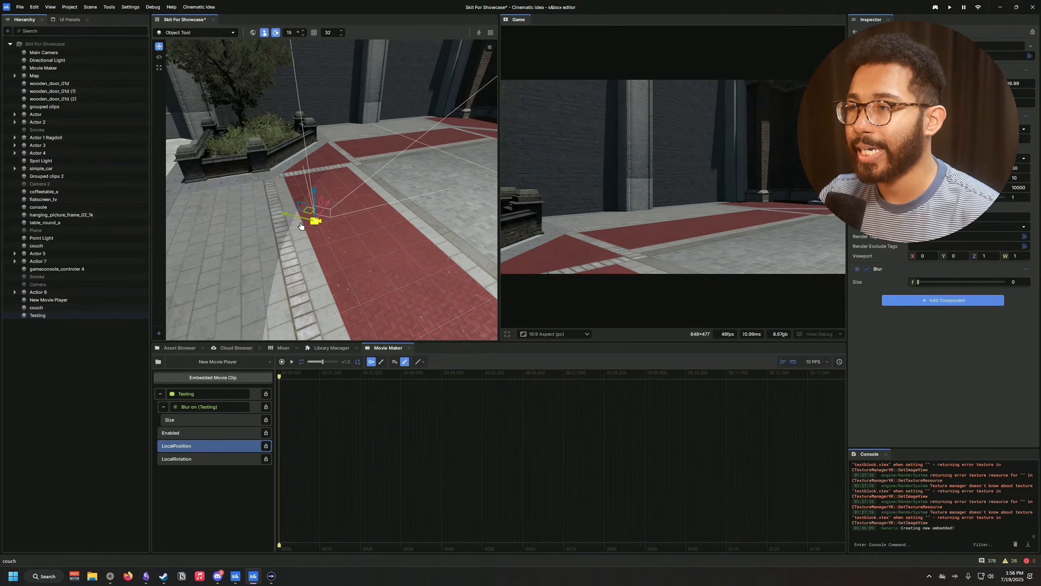
left_click_drag(295, 221, 249, 214)
left_click_drag(197, 207, 190, 205)
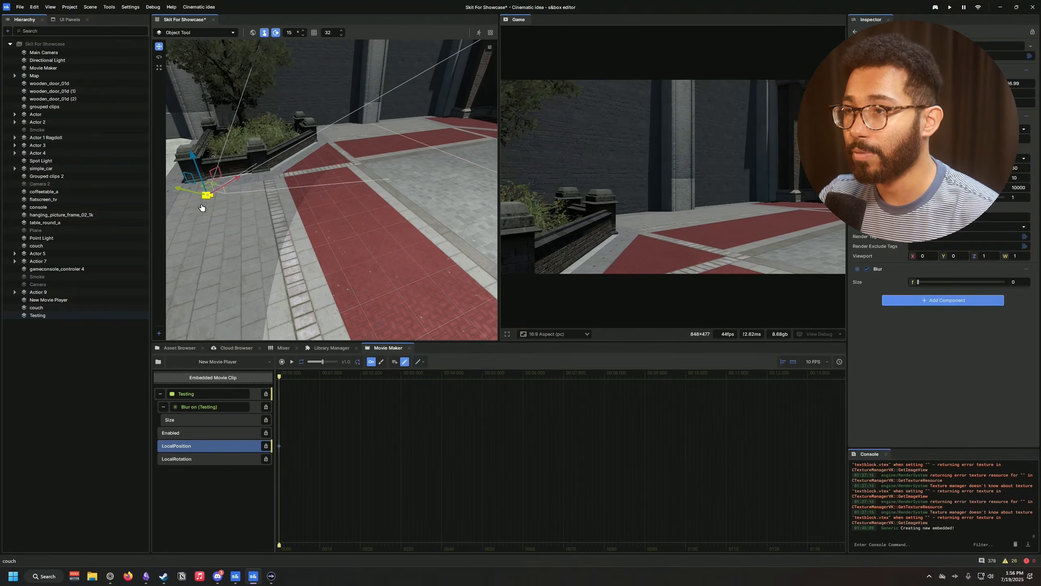
left_click(483, 374)
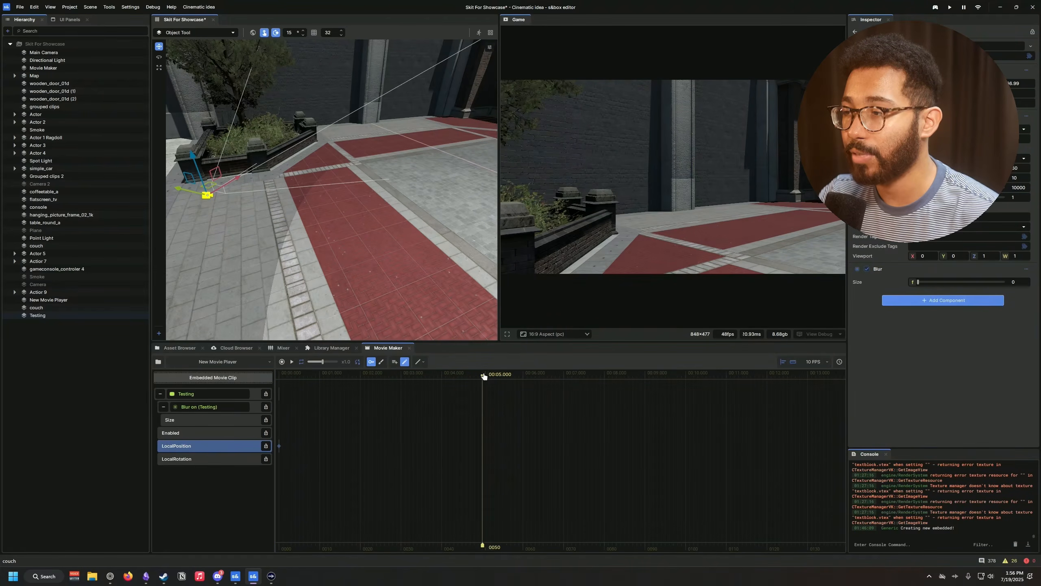
left_click_drag(215, 172, 437, 225)
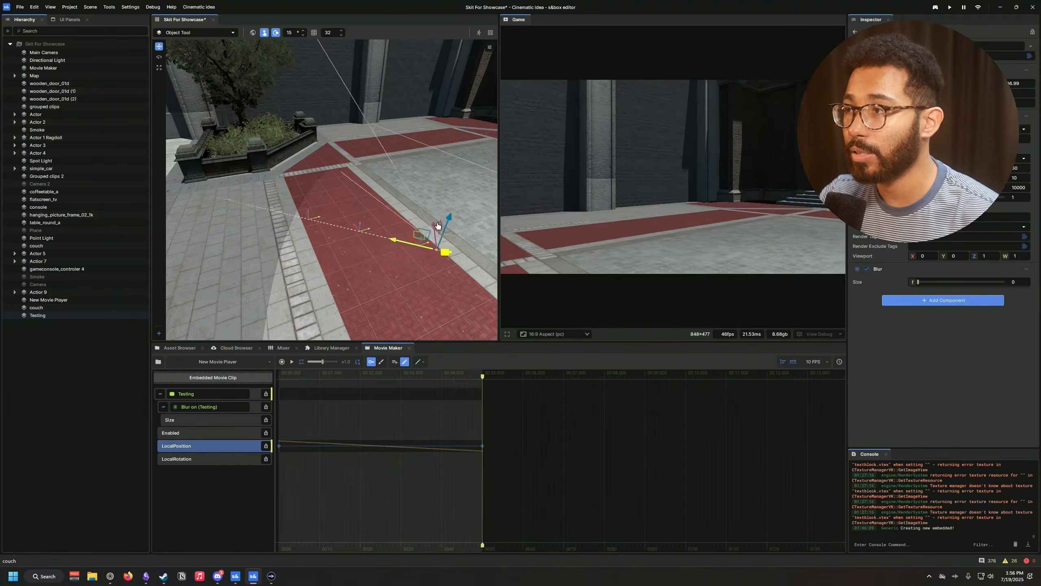
Step: Switch Movie Maker to motion editing and select the time range from 1.1 to about 3.2 seconds
left_click(381, 362)
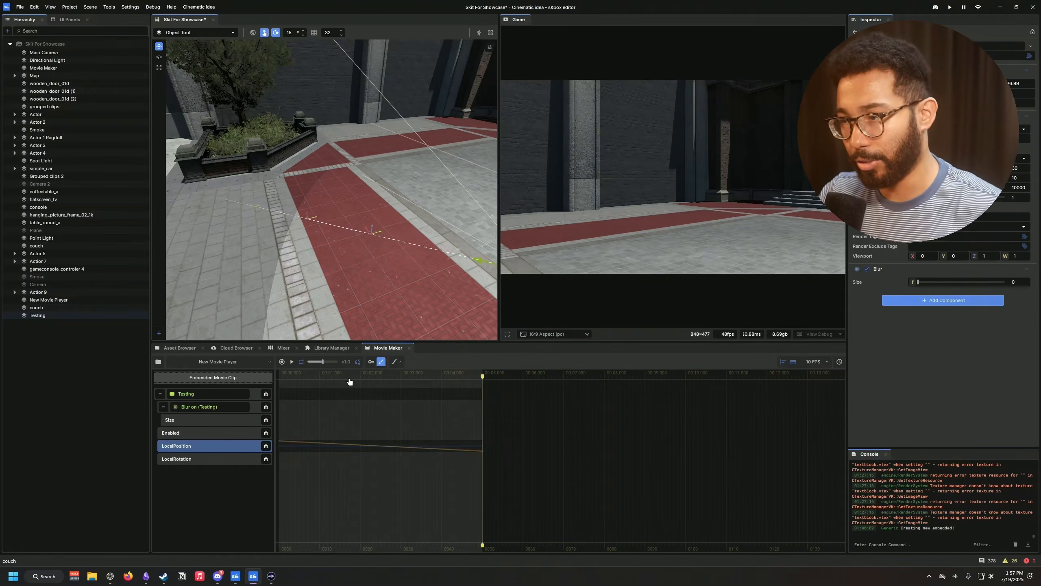
left_click(329, 375)
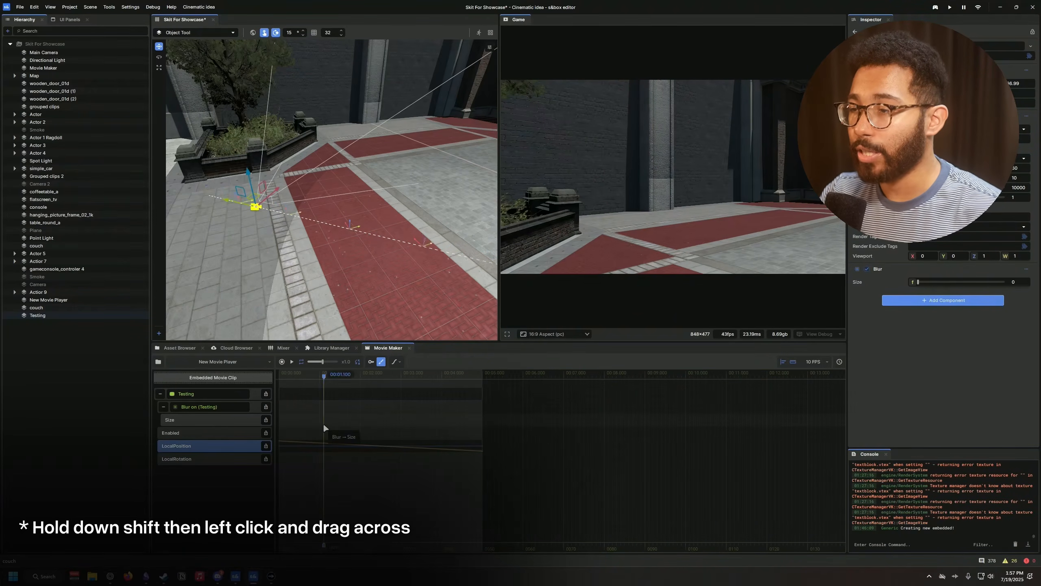
left_click_drag(324, 424, 407, 422, "shift")
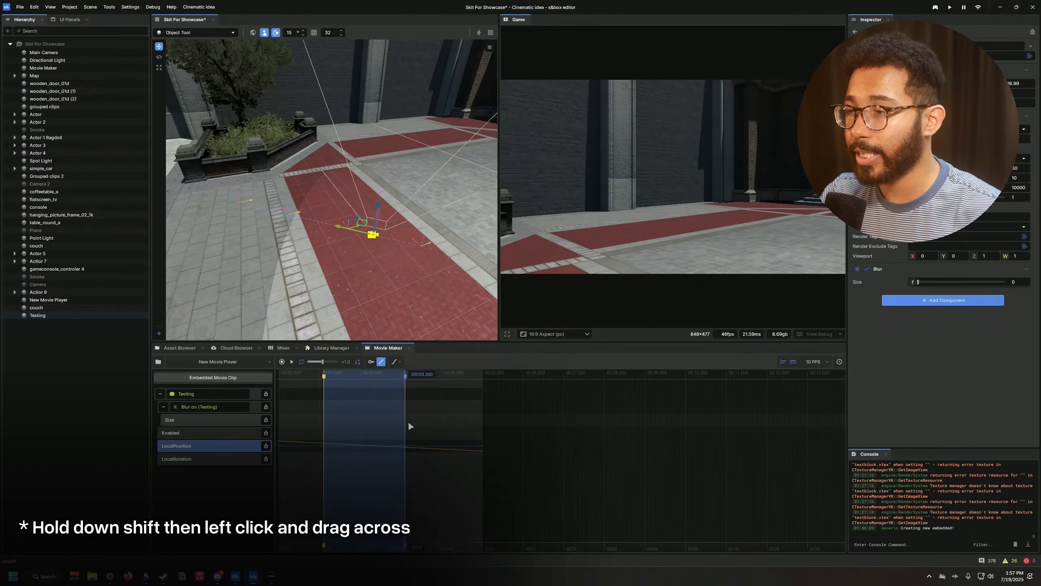
Step: Within the selected range, at about 2.2 seconds, move the Testing camera back onto the grey pavement near the couch
left_click(368, 376)
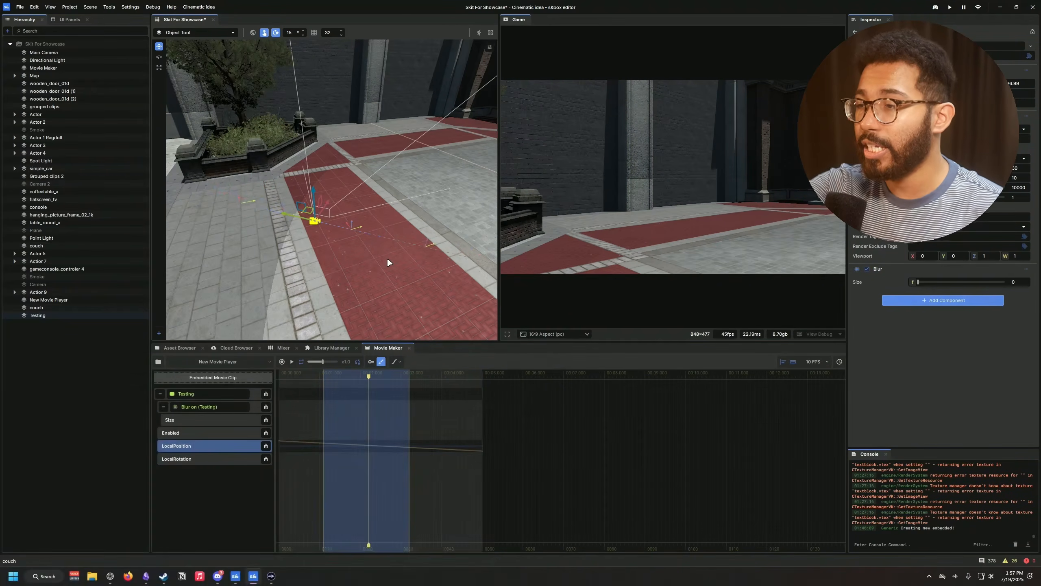
right_click_drag(376, 208, 389, 178)
left_click_drag(389, 178, 196, 238)
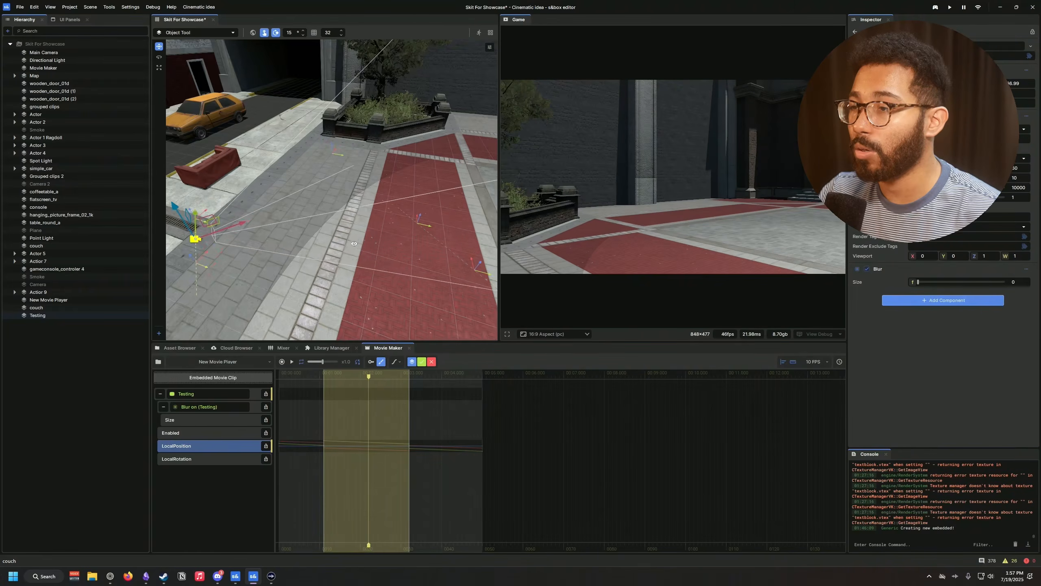
key("f")
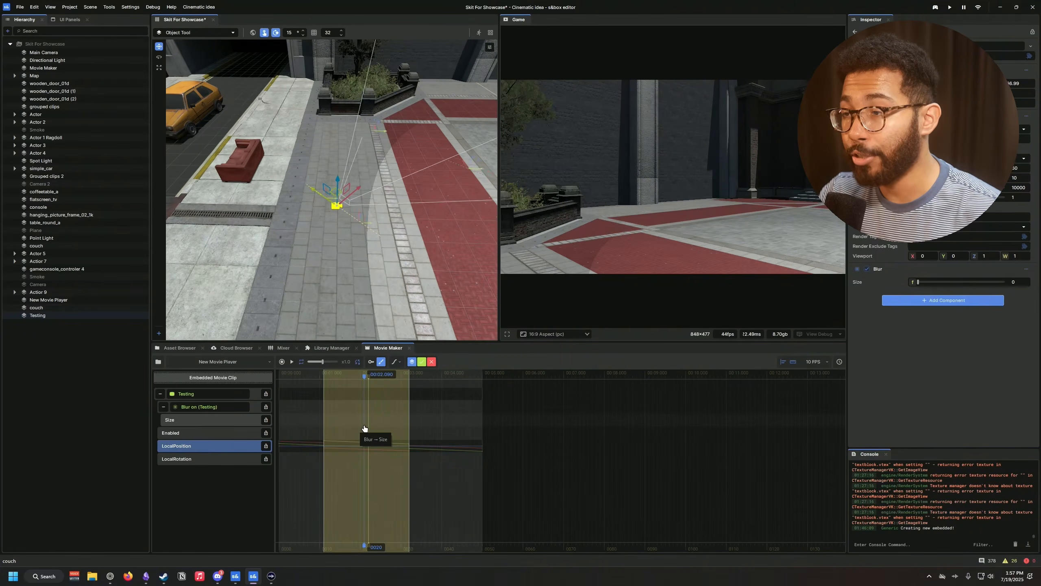
Step: Add a fade of about half a second to both sides of the time selection
scroll(363, 427, "up", 5, "shift")
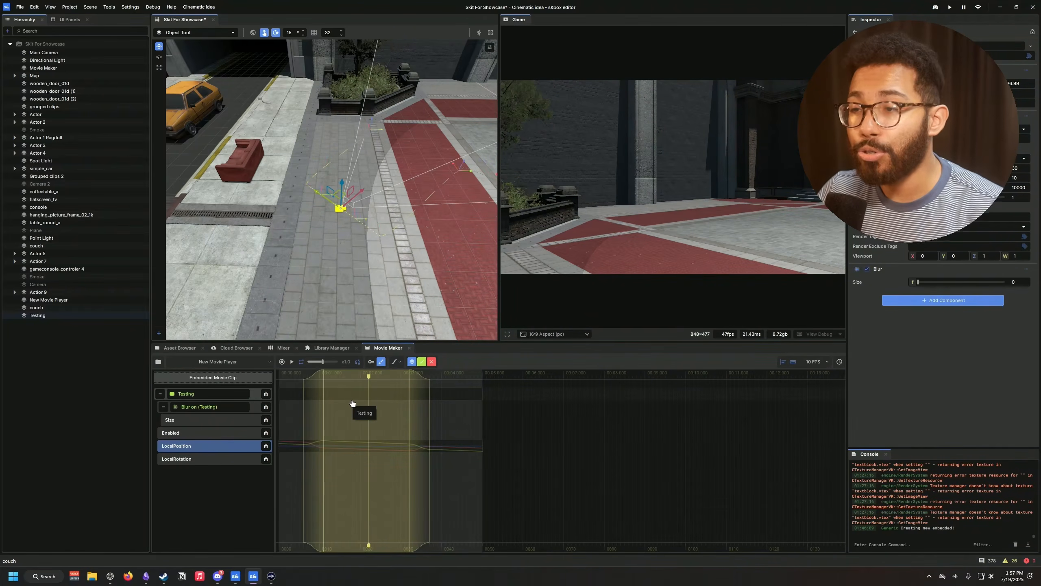
right_click_drag(394, 282, 356, 220)
right_click_drag(372, 176, 353, 176)
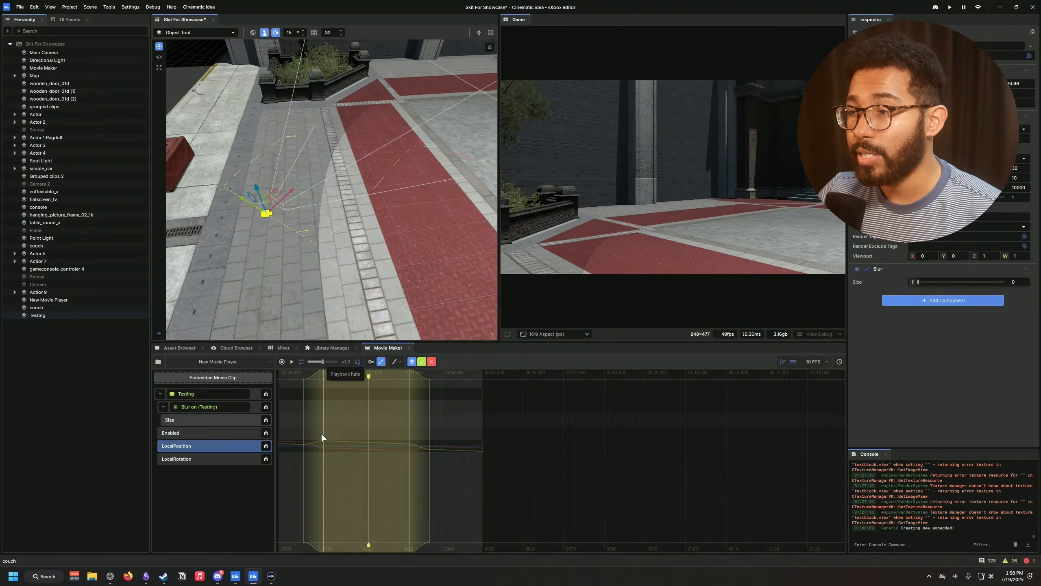
Step: Narrow the selection's core to about 1.7 to 2.8 seconds and widen the fades to about 0.6 and 4.3 seconds
mouse_move(323, 407)
left_mouse_down()
mouse_move(345, 407)
mouse_move(336, 409)
left_mouse_up()
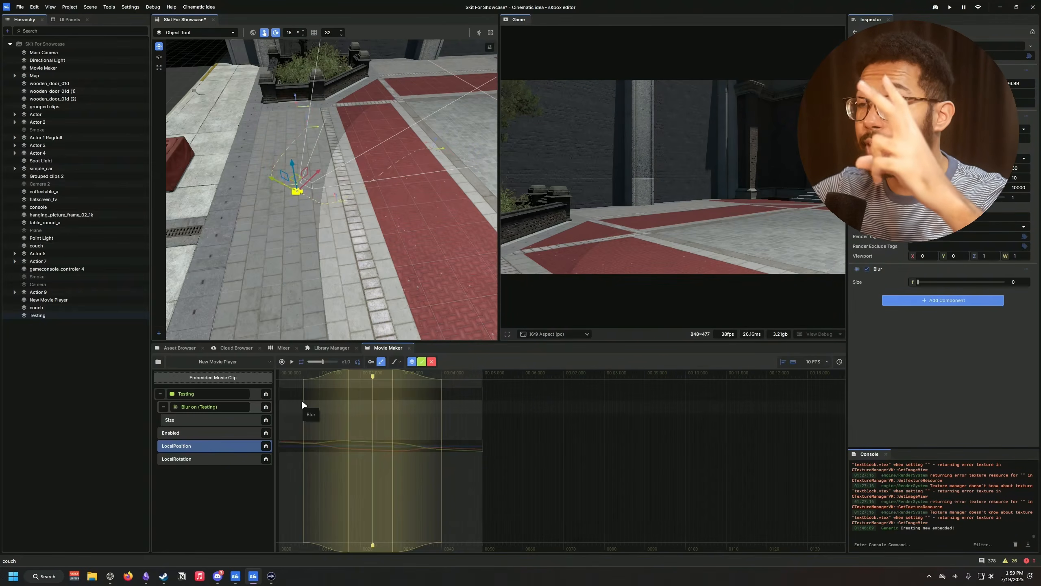
left_click_drag(347, 404, 372, 382)
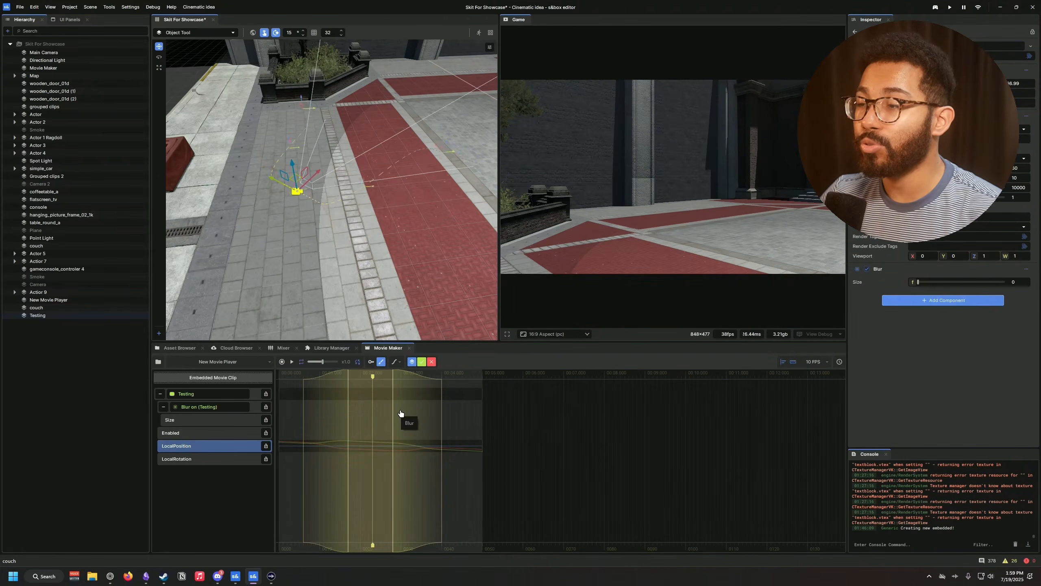
mouse_move(397, 414)
left_mouse_down()
mouse_move(492, 418)
mouse_move(399, 419)
mouse_move(448, 417)
mouse_move(430, 421)
mouse_move(465, 431)
mouse_move(398, 424)
left_mouse_up()
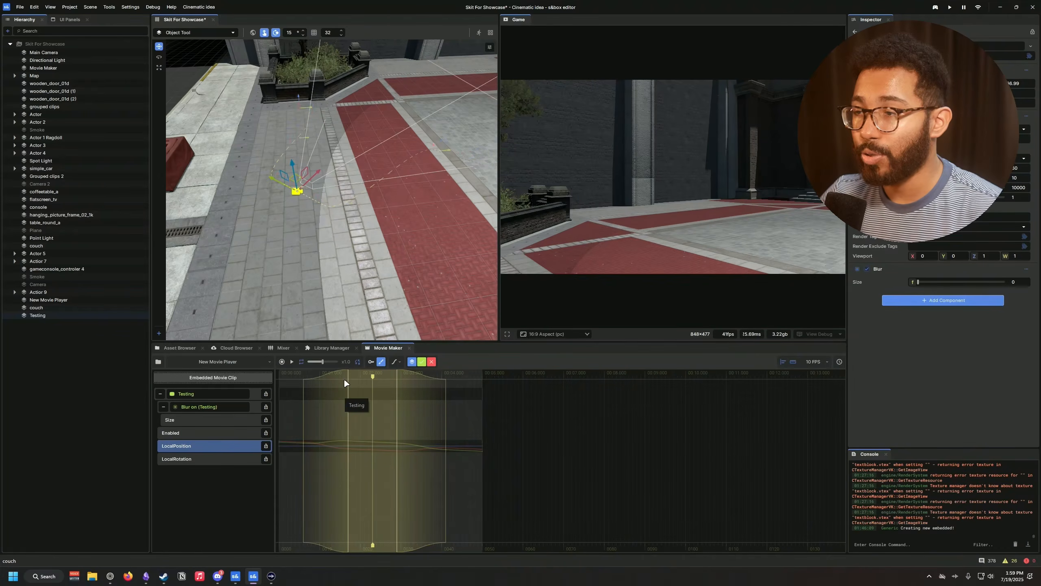
left_click_drag(419, 402, 294, 377)
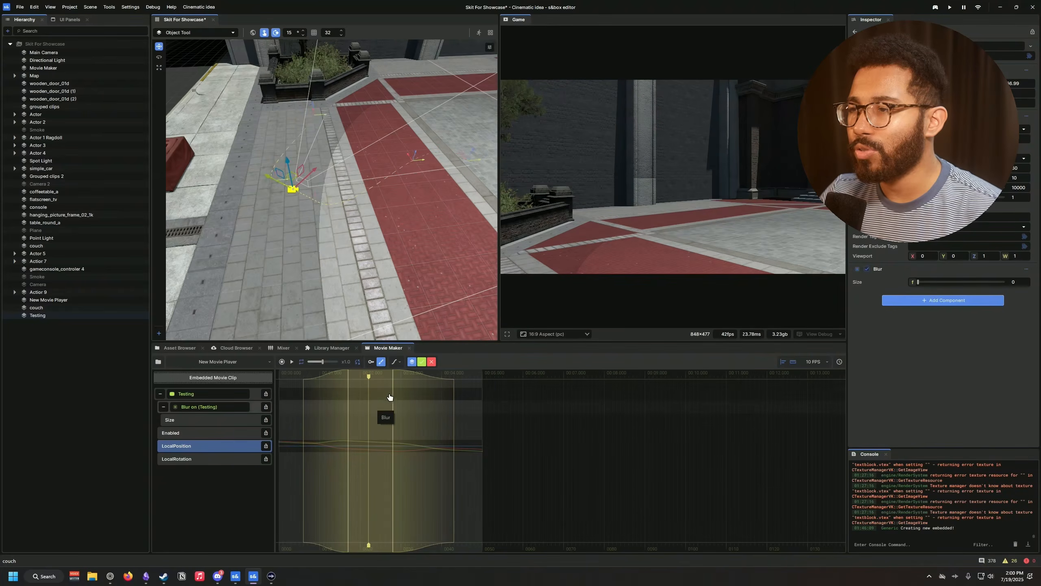
right_click(370, 400)
left_click(381, 394)
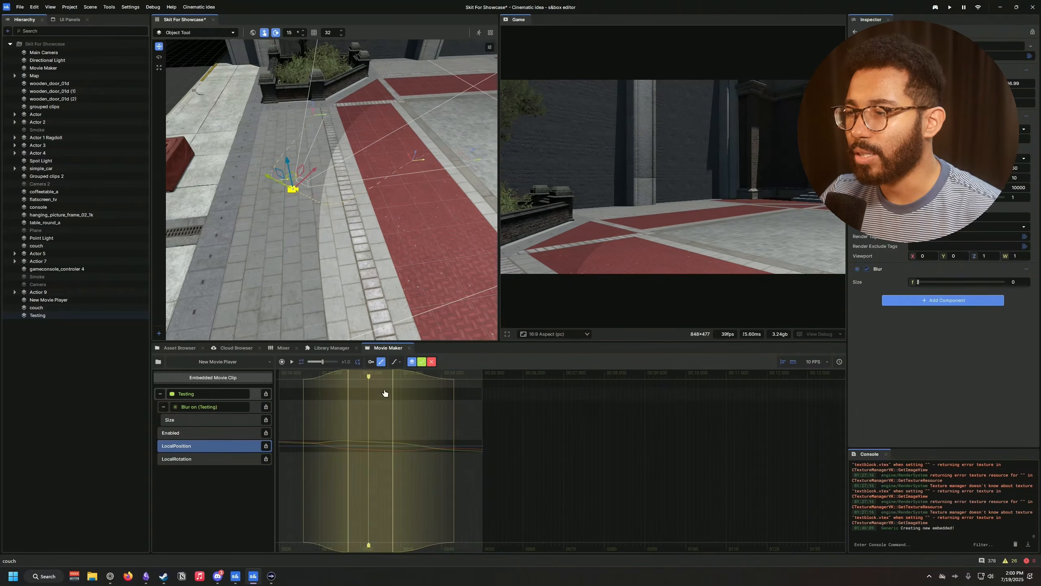
Step: Commit the pending camera movement and select about 1.3 to 3.4 seconds with fades reaching about 0.9 and 3.8 seconds
left_click(422, 361)
left_click_drag(332, 404, 417, 400)
left_click(372, 379)
scroll(371, 402, "up", 4, "shift")
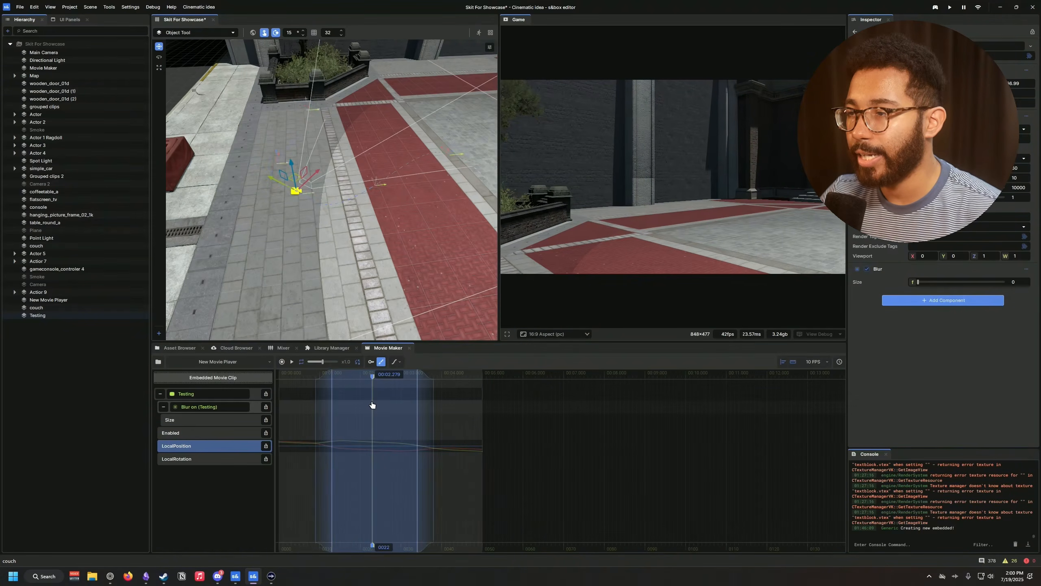
Step: Try the Ease Out and Ease In interpolation modes for the time selection's fades
left_click(396, 361)
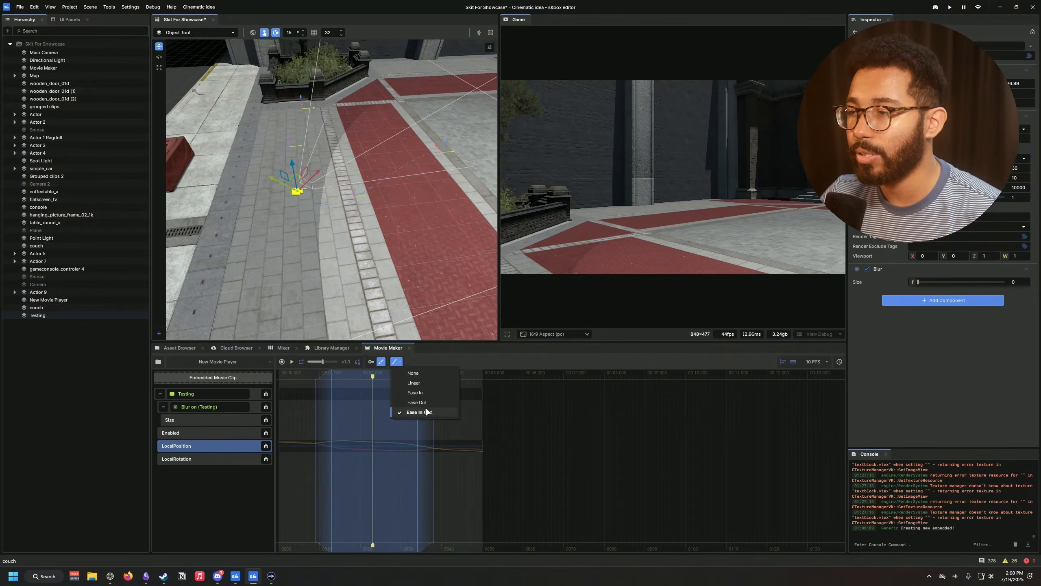
left_click(418, 402)
left_click(396, 362)
left_click(416, 392)
left_click(401, 363)
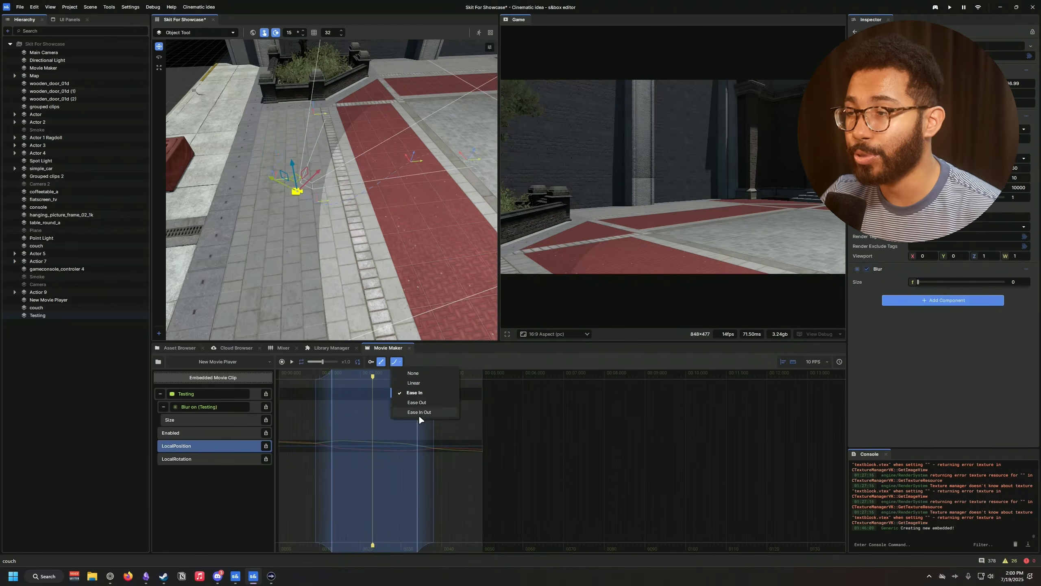
Step: At 2.5 seconds, move the Testing camera toward the edge of the red paving and commit the change
left_click_drag(372, 376, 381, 377)
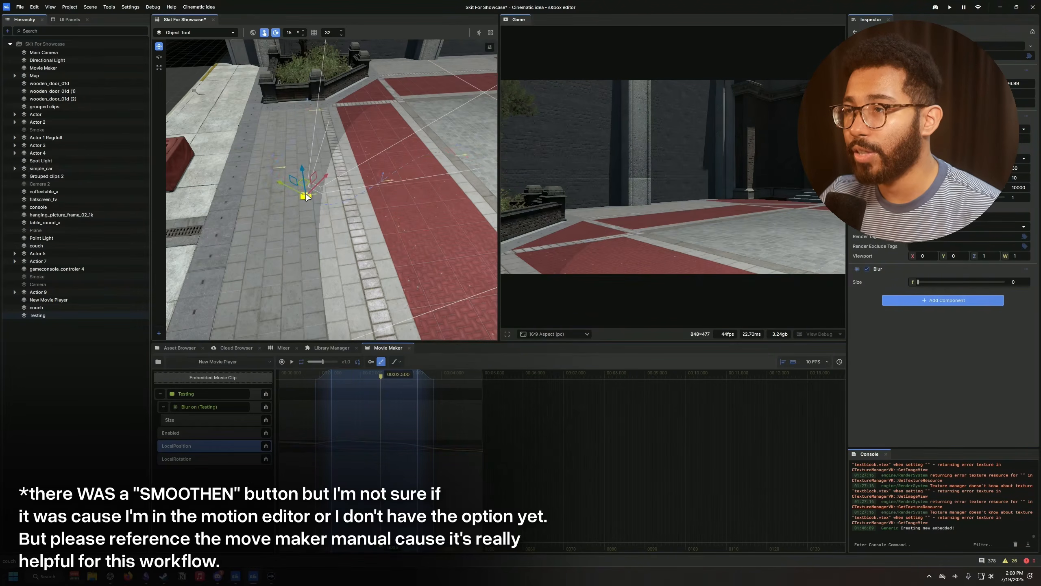
left_click_drag(322, 185, 365, 136)
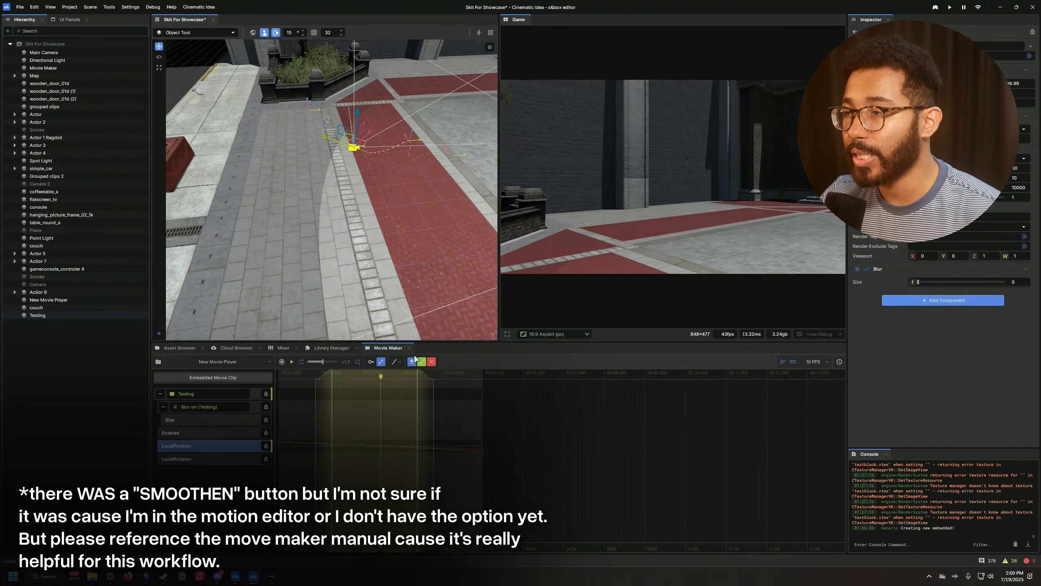
left_click(422, 361)
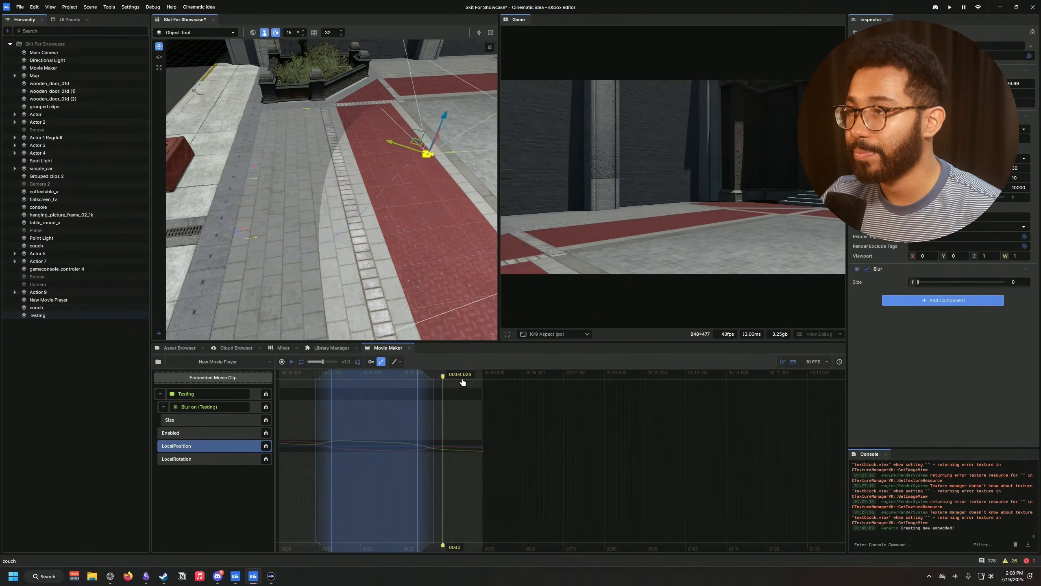
Step: Play and scrub through the Testing camera's animation to review its adjusted motion from several viewing angles
key("space")
right_click_drag(482, 241, 484, 248)
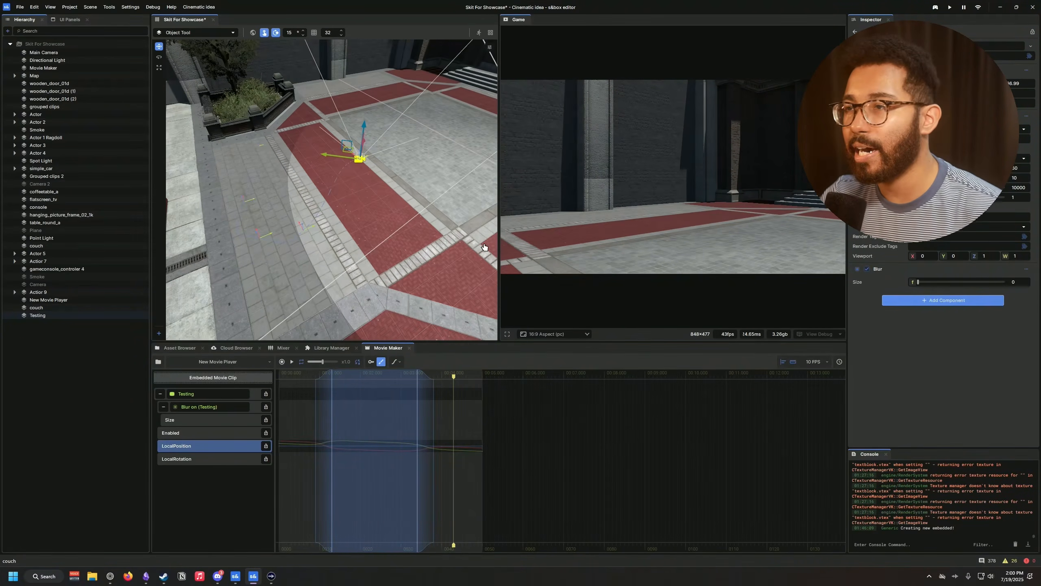
left_click(461, 378)
right_click_drag(390, 258, 411, 251)
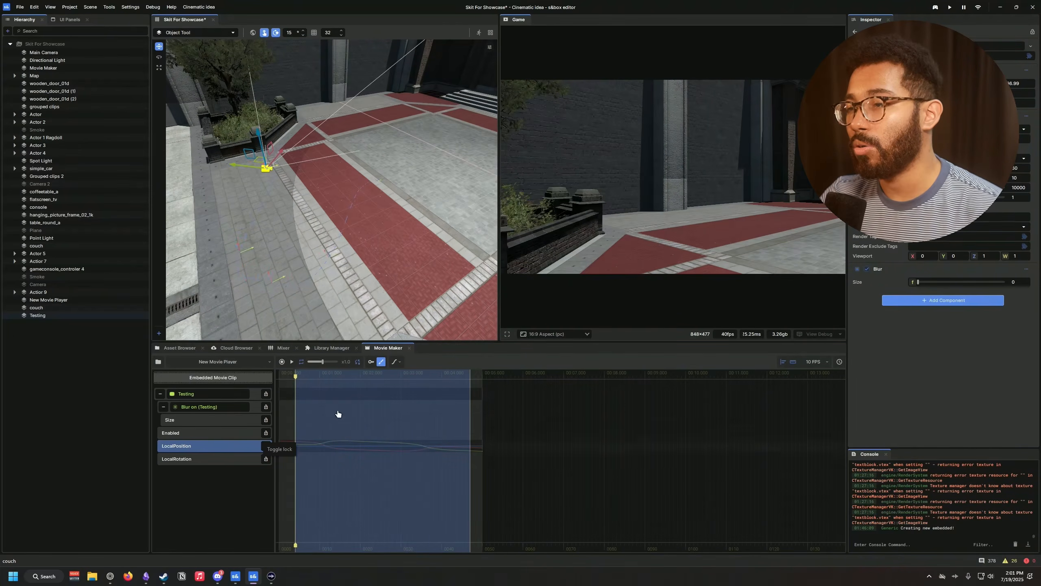
left_click_drag(291, 379, 383, 380)
Step: Return Movie Maker to keyframe editing and play back the Testing camera's path
left_click(371, 362)
right_click_drag(363, 250, 336, 256)
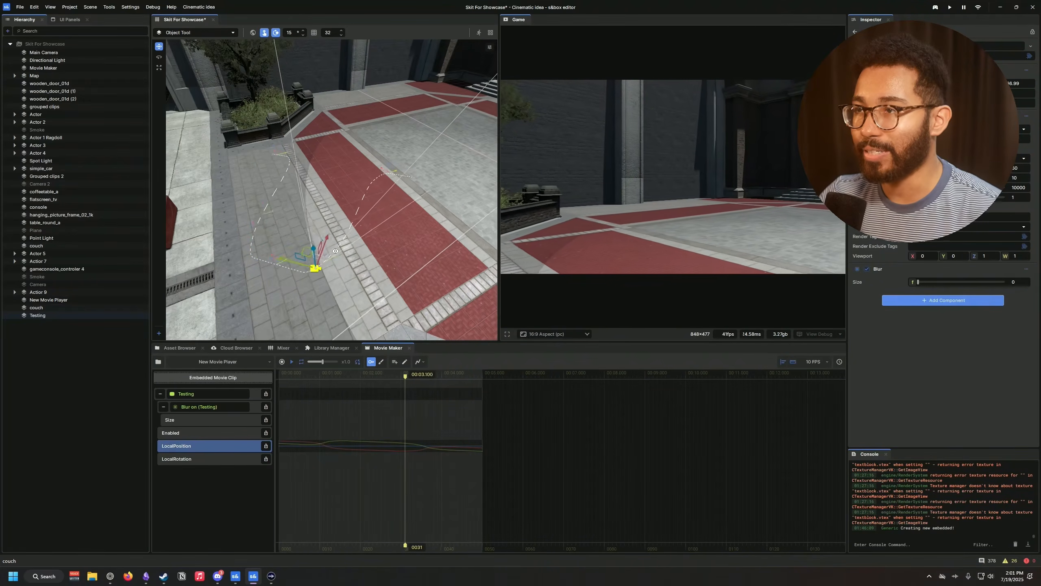
key("space")
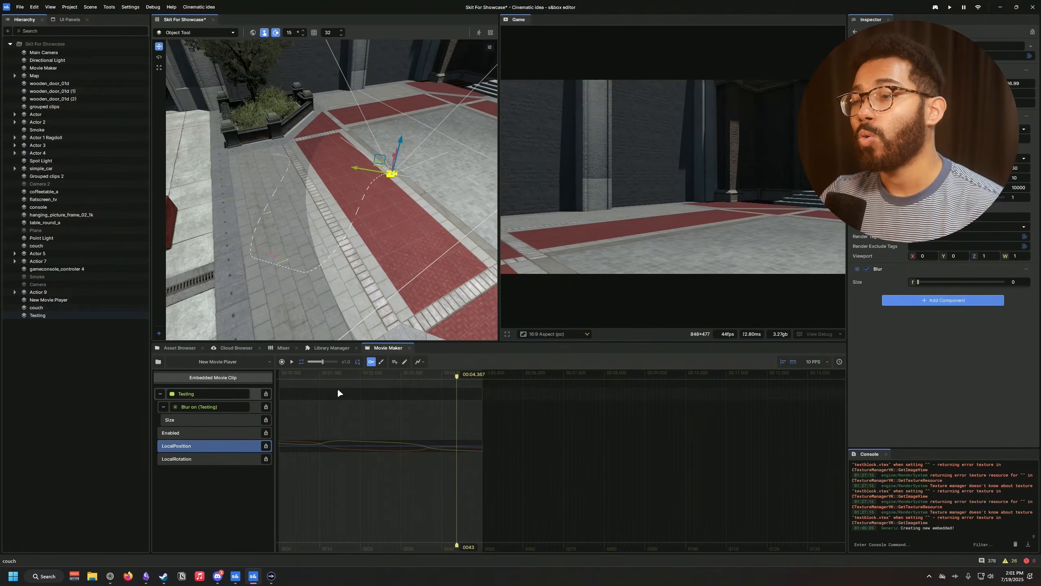
left_click(369, 378)
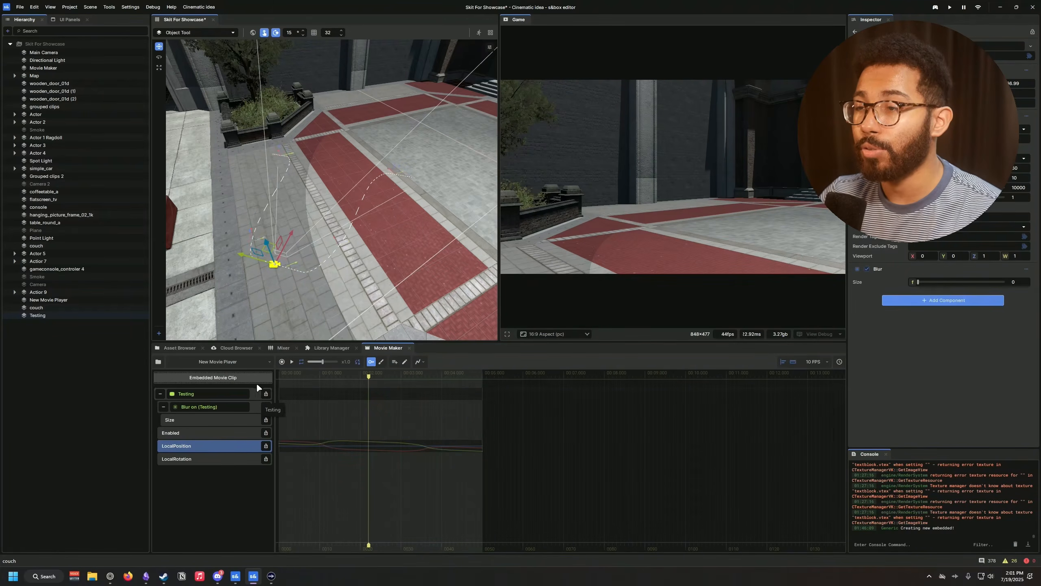
Step: Save the movie as a new movie resource named "camera test video" in the movies folder
left_click(254, 360)
left_click(244, 445)
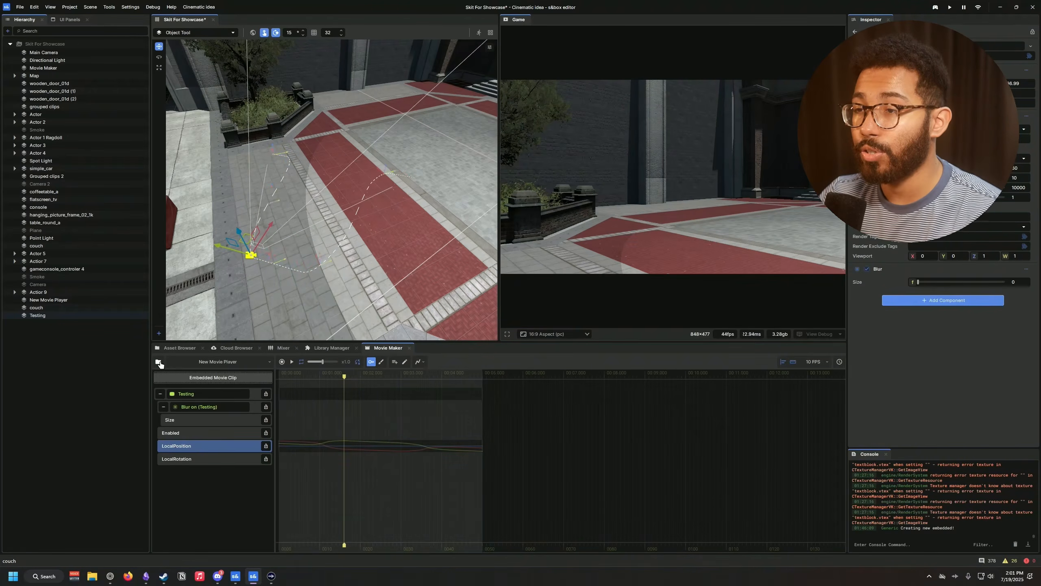
left_click(158, 361)
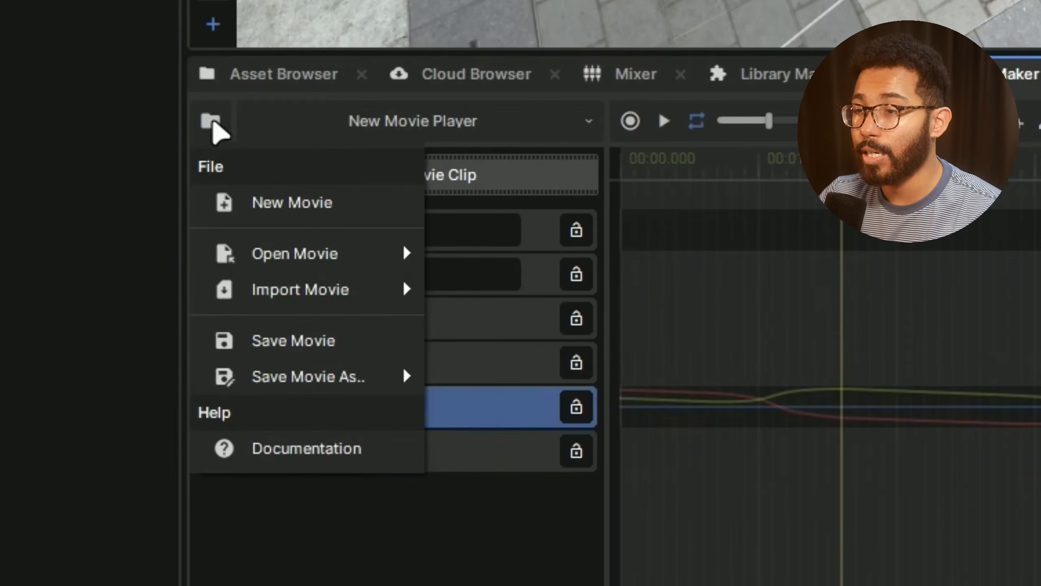
mouse_move(333, 371)
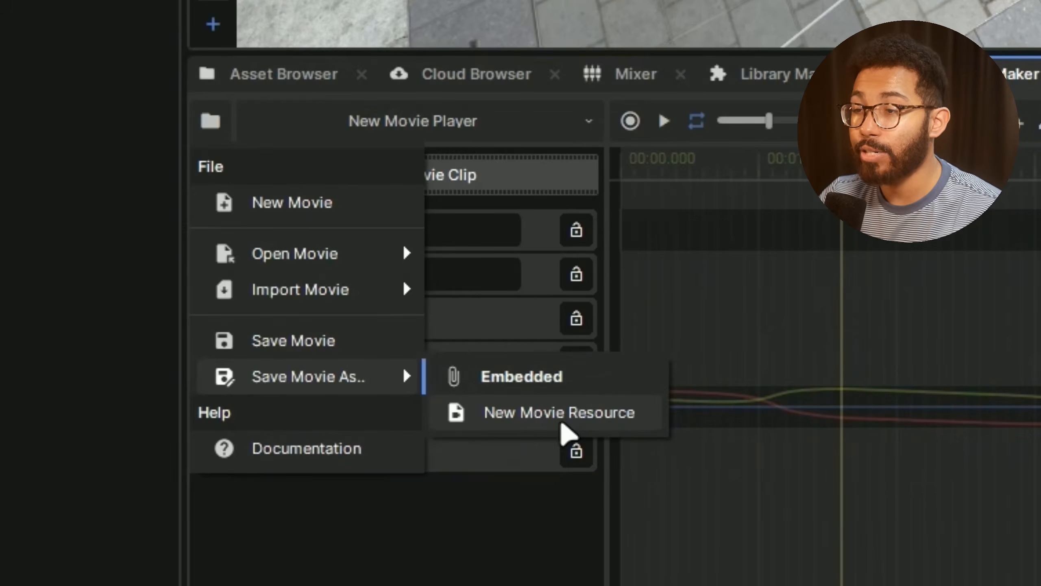
left_click(560, 412)
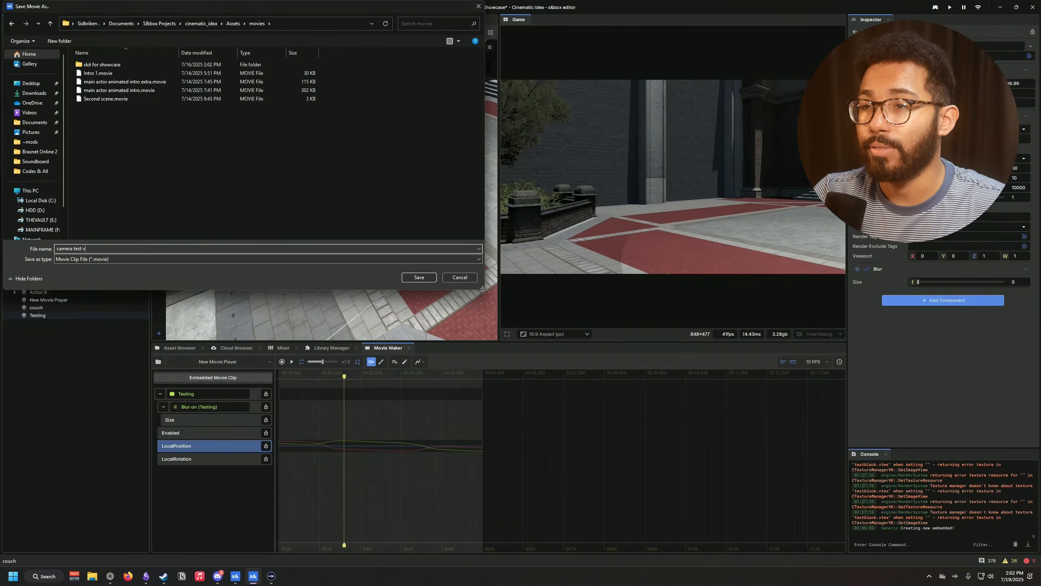
left_click(412, 278)
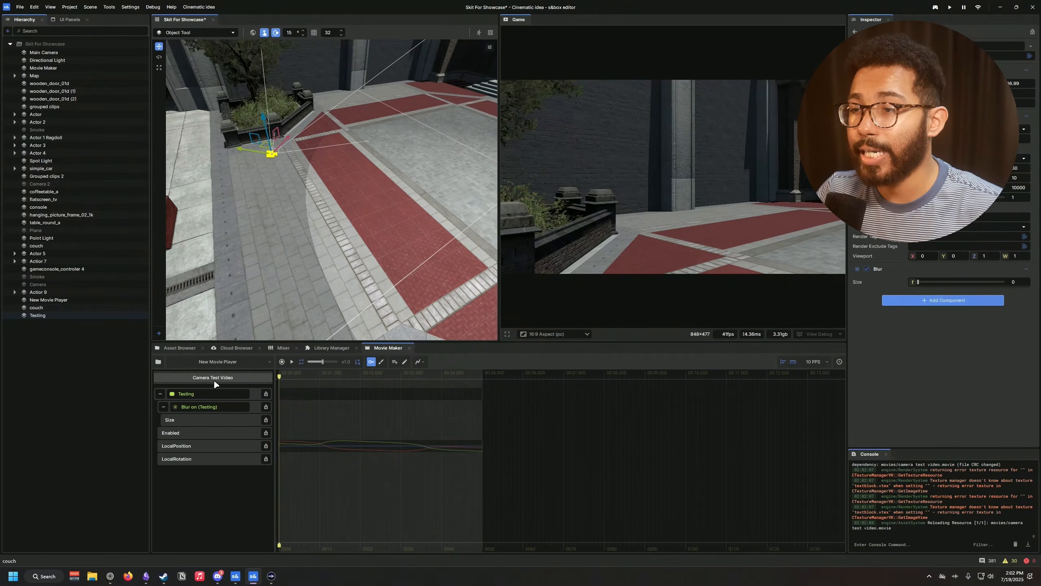
Step: Load the Movie Maker player and switch from it to the grouped clips player
left_click(254, 362)
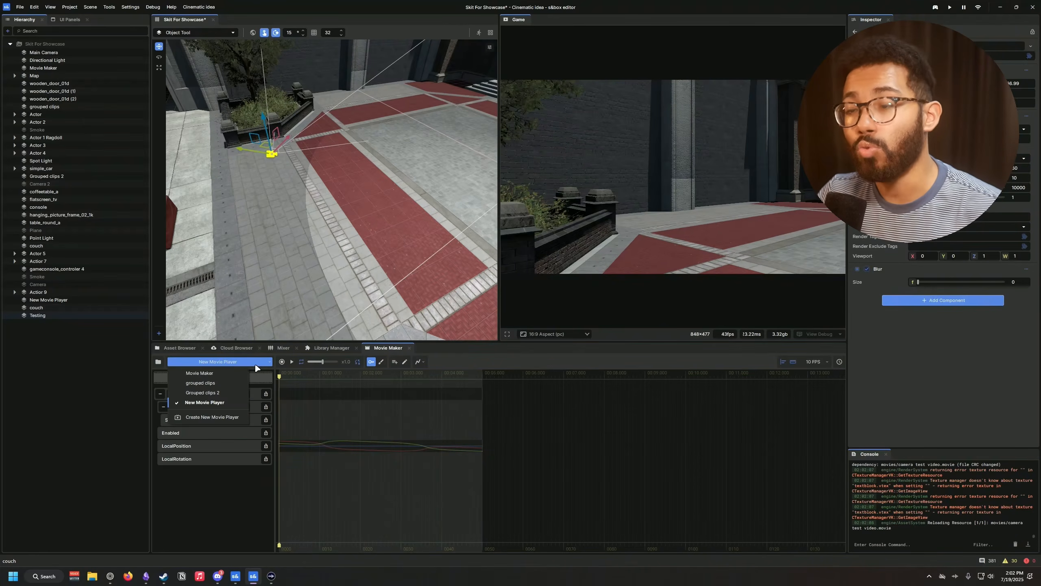
left_click(230, 373)
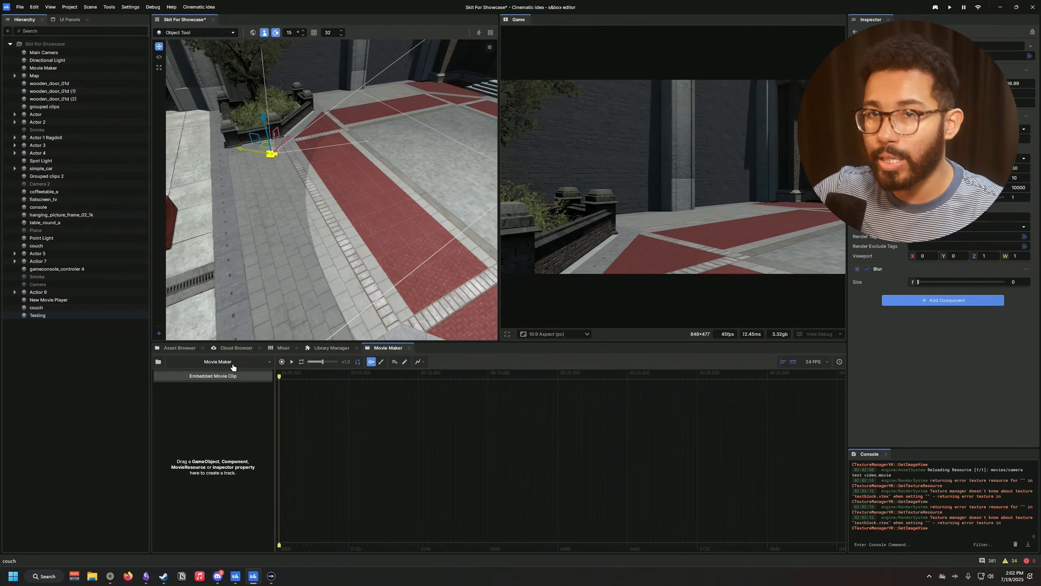
left_click(233, 363)
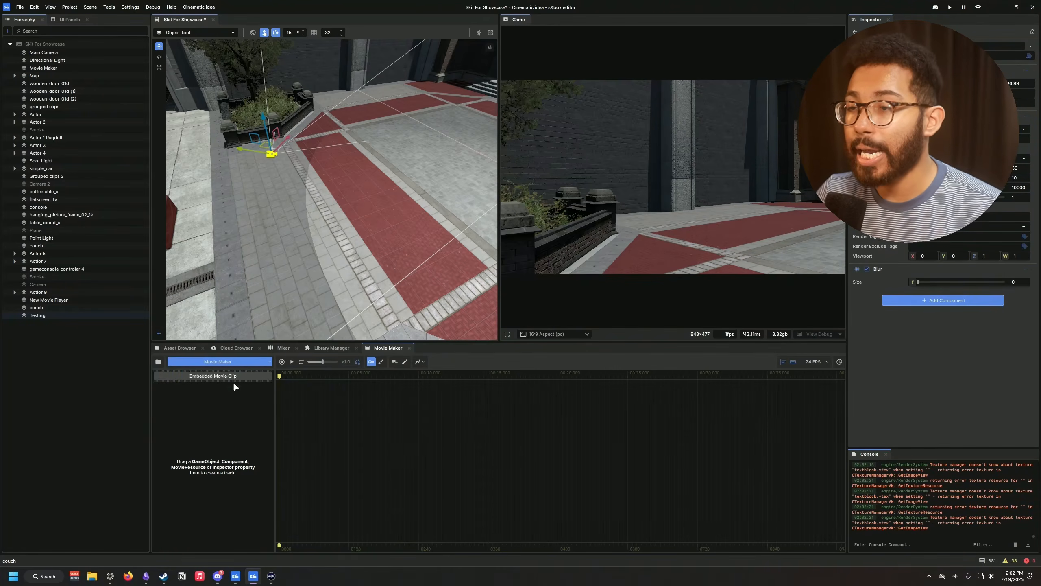
left_click(232, 382)
left_click(255, 362)
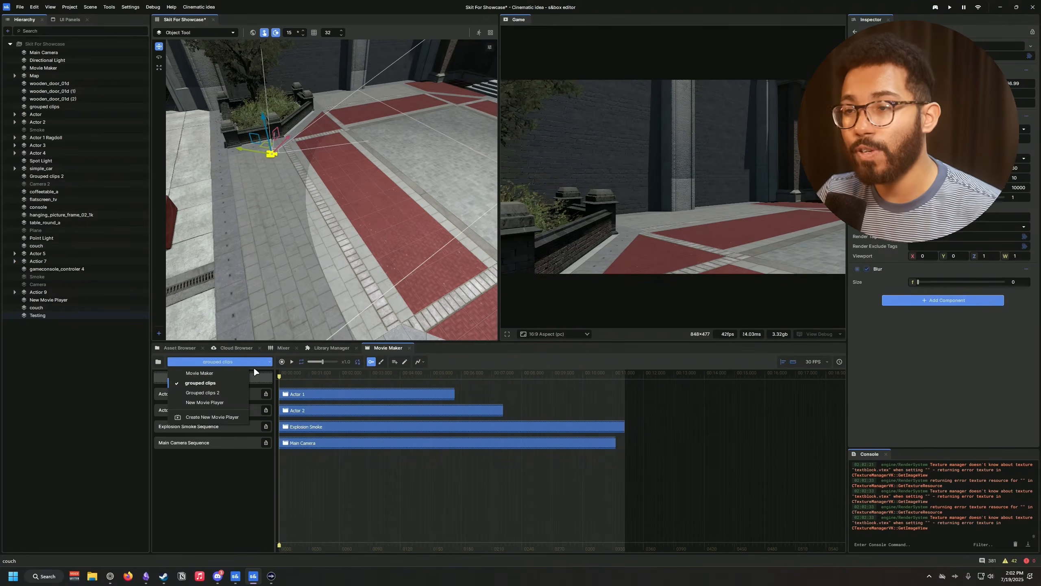
left_click(251, 491)
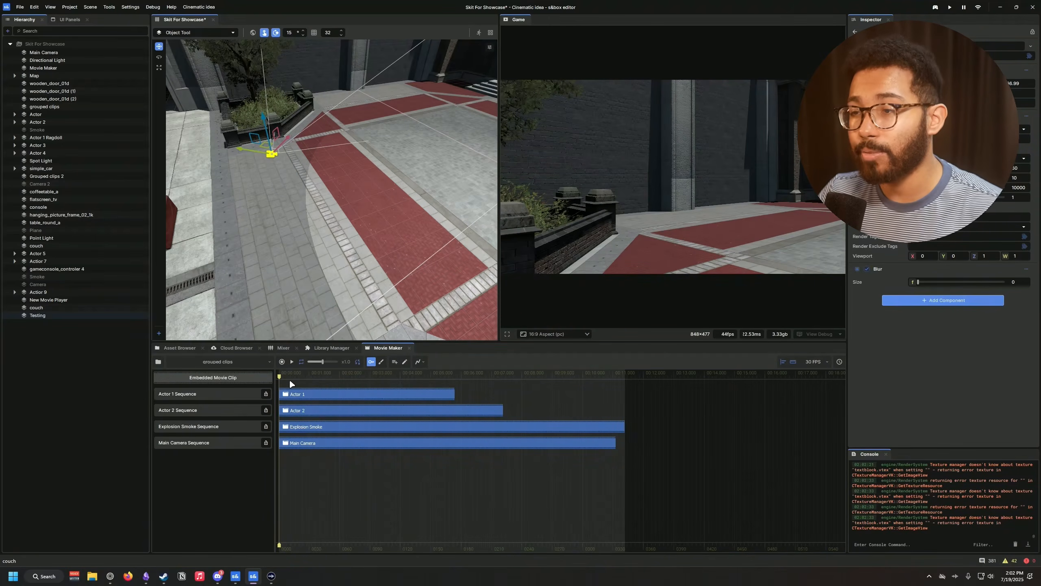
Step: Import camera test video.movie from the movies folder into the grouped clips timeline at about 2.2 seconds
left_click(345, 461)
right_click(344, 460)
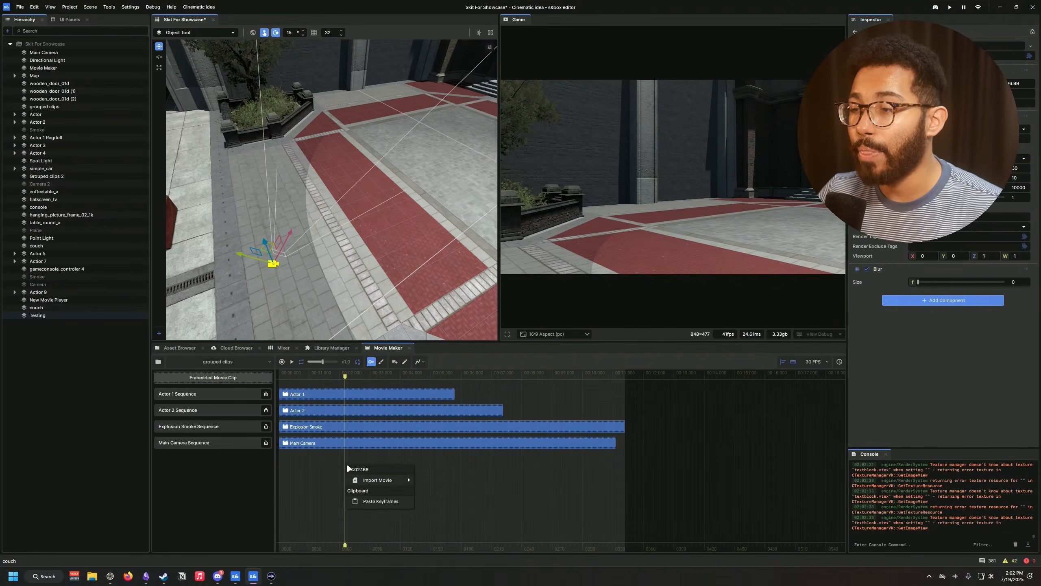
mouse_move(388, 478)
mouse_move(450, 482)
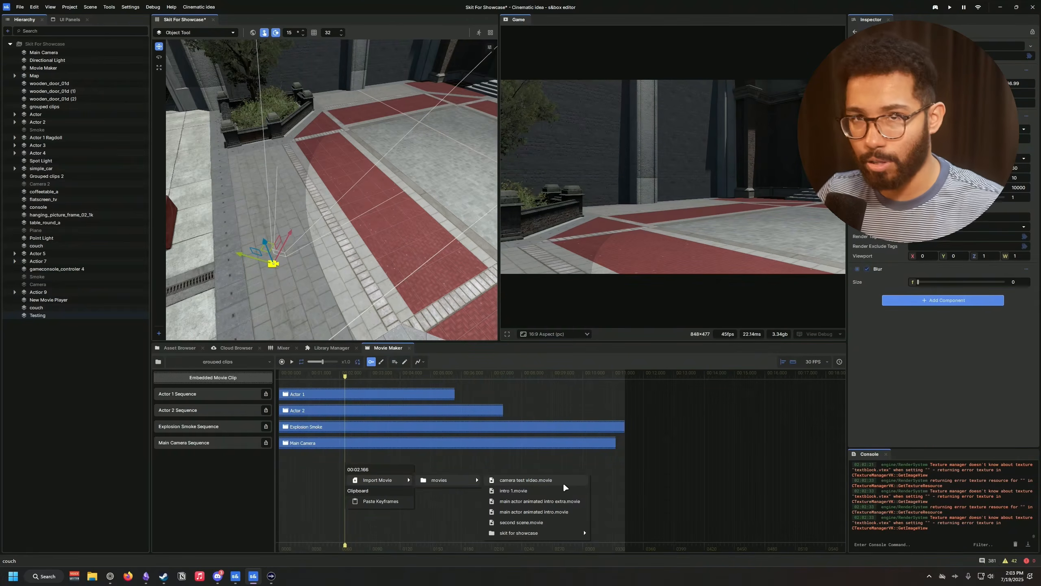
mouse_move(546, 532)
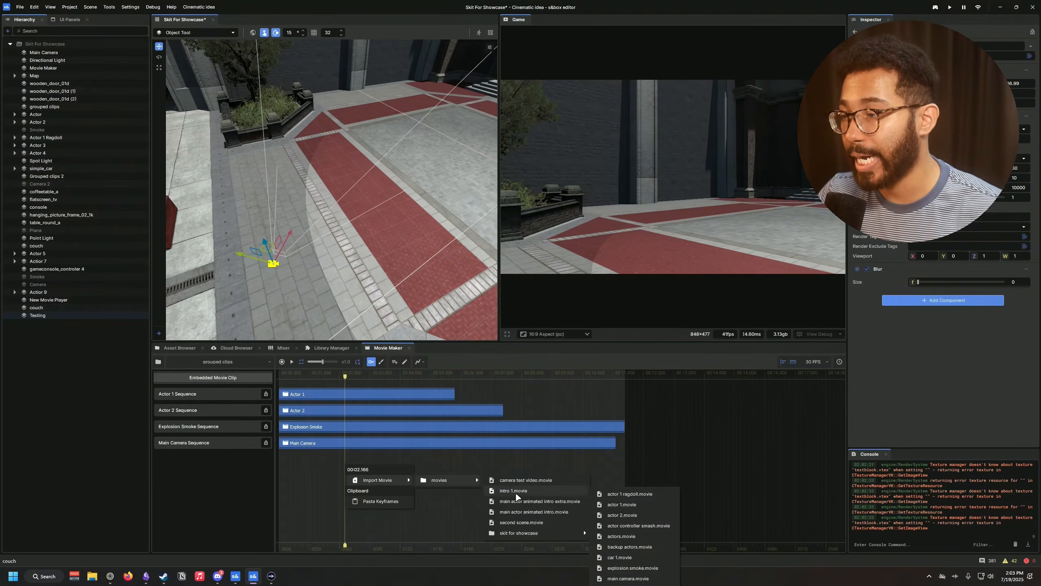
left_click(521, 481)
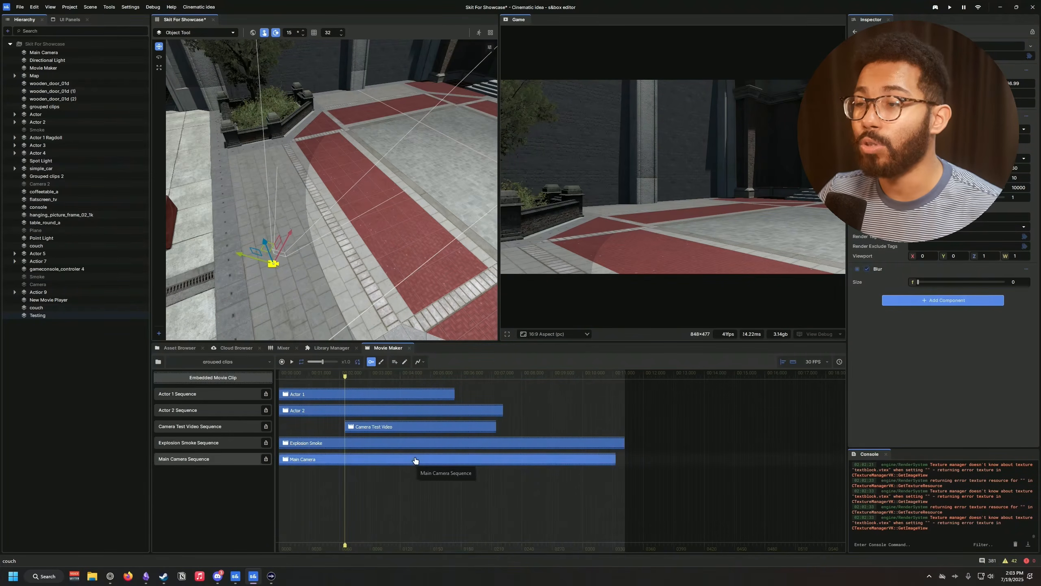
Step: Move the Camera Test Video clip to the start of the timeline and delete the Main Camera clip
left_click_drag(344, 381, 279, 376)
left_click_drag(389, 426, 324, 426)
left_click_drag(429, 427, 324, 426)
left_click_drag(304, 427, 476, 428)
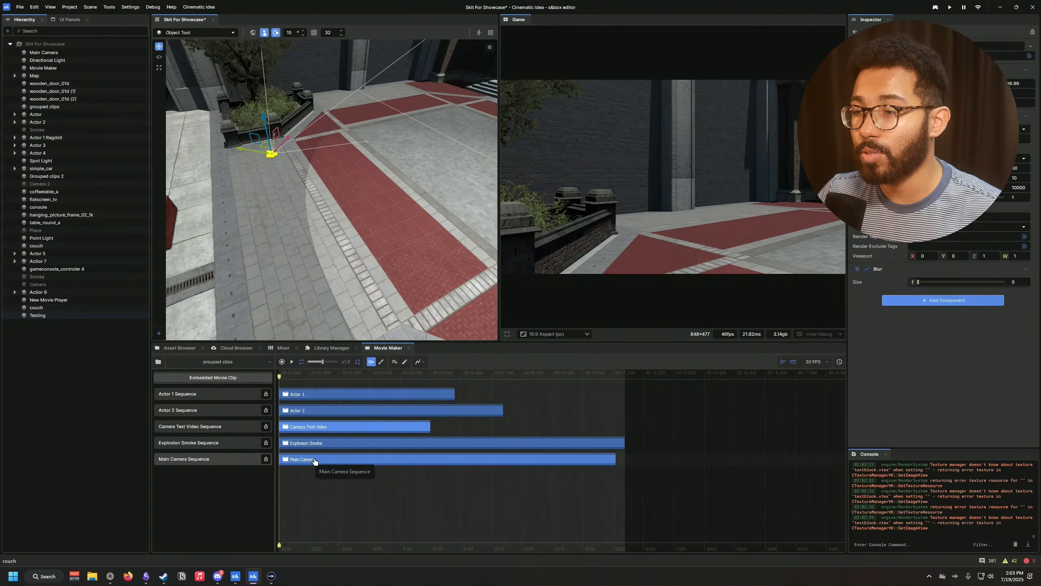
right_click(317, 461)
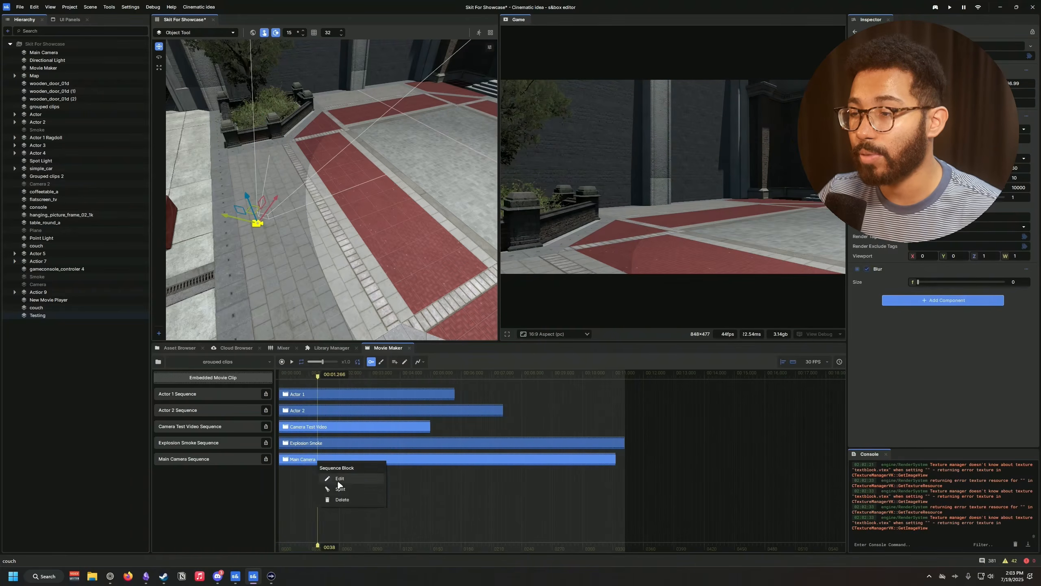
left_click(341, 498)
Step: Play the grouped clips from the start and inspect the animated actors around the scene
left_click_drag(318, 374, 272, 376)
key("space")
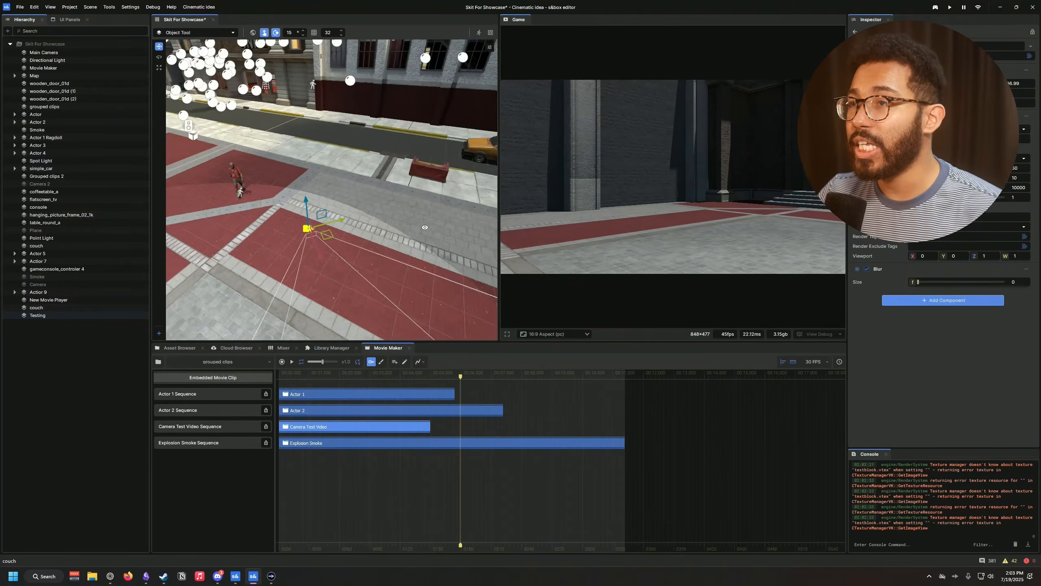
right_click_drag(424, 227, 484, 206)
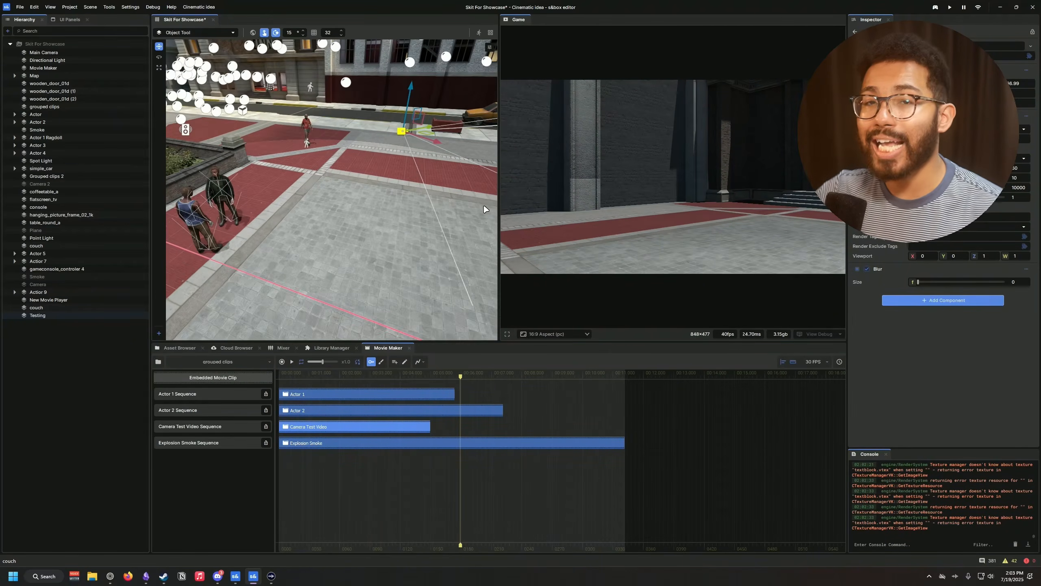
key("w")
right_click_drag(397, 214, 383, 307)
key("s")
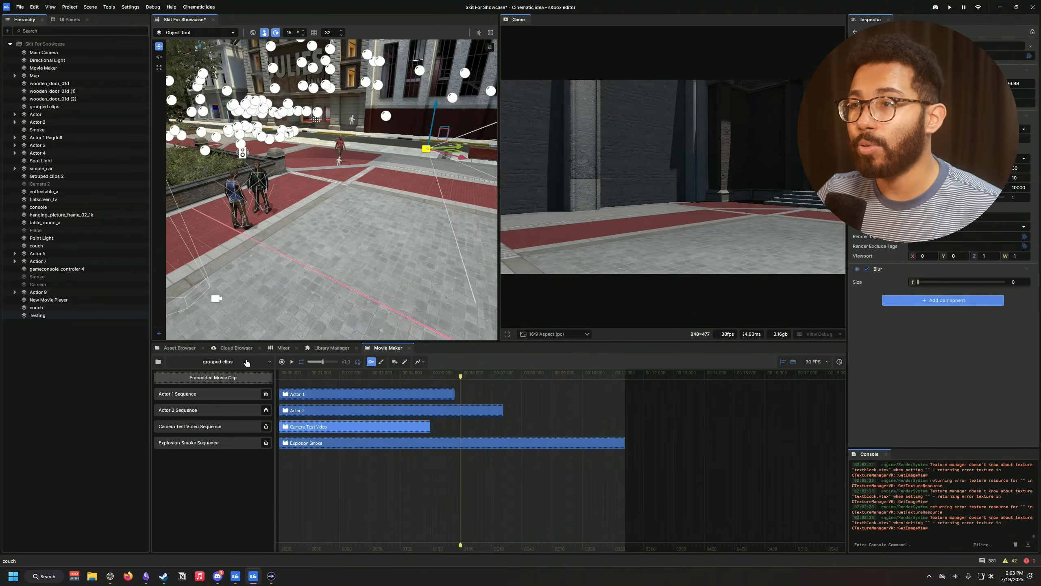
key("w")
right_click_drag(321, 214, 301, 276)
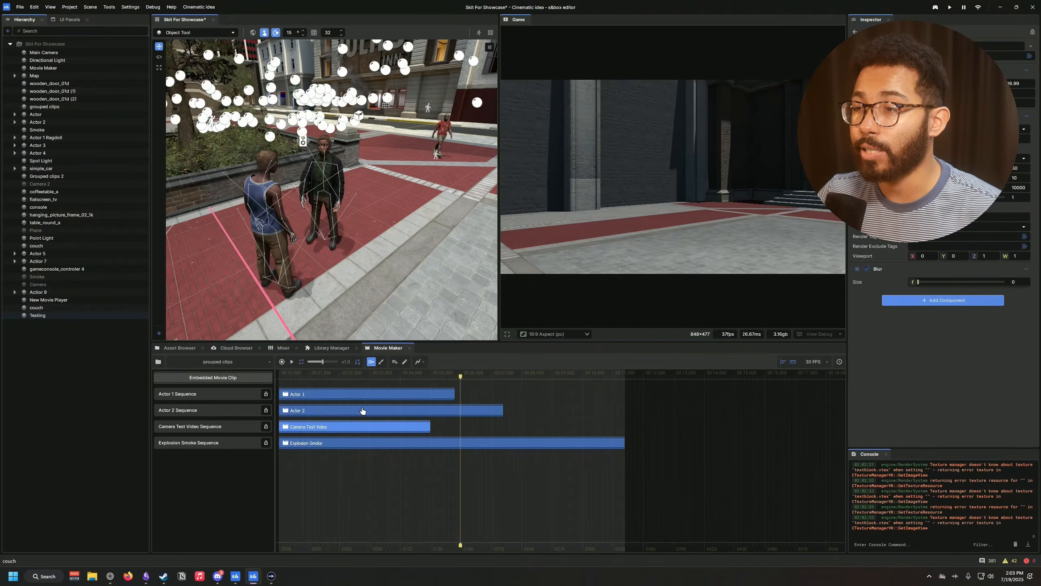
right_click_drag(385, 225, 367, 230)
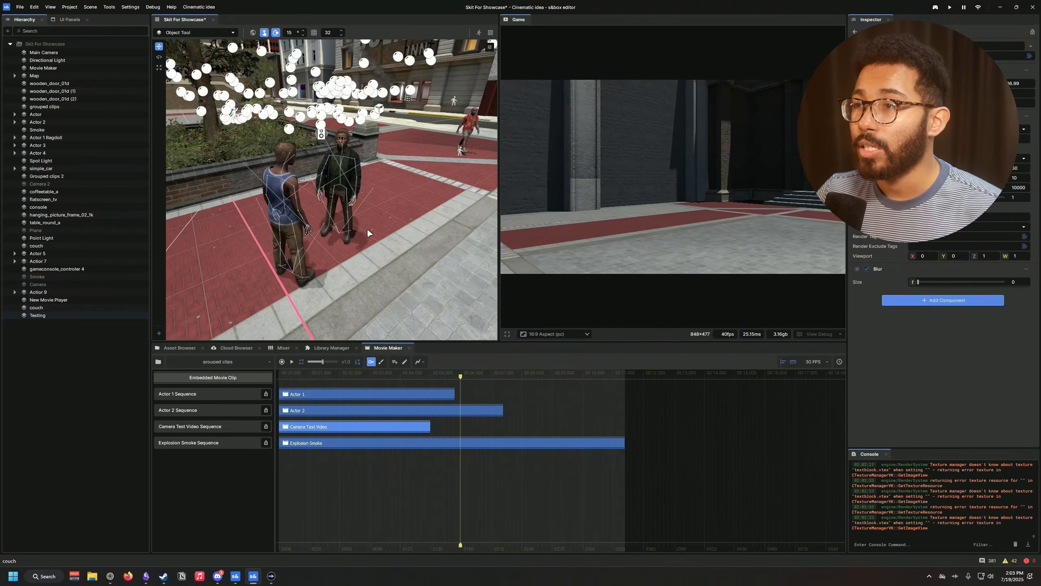
Step: Import actors.movie from the skit for showcase folder and open the Actors sequence for editing
right_click(305, 485)
mouse_move(354, 500)
mouse_move(420, 499)
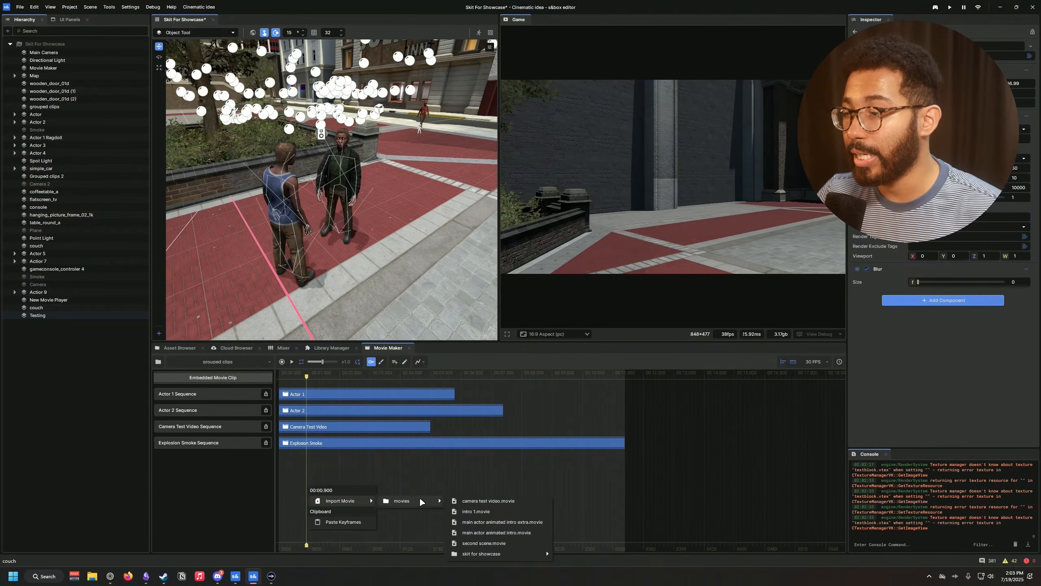
left_click(502, 545)
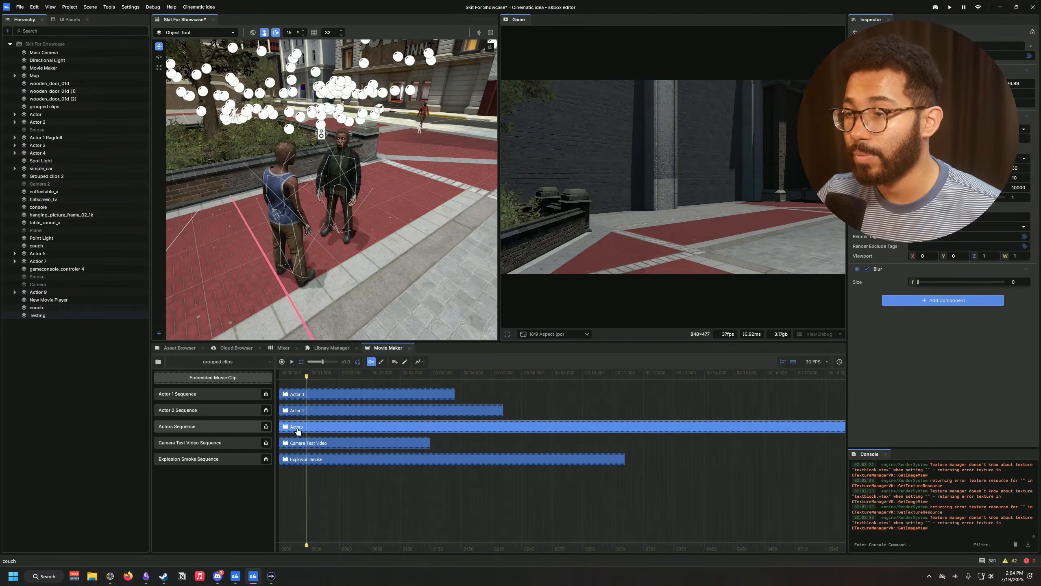
right_click(326, 428)
left_click(346, 446)
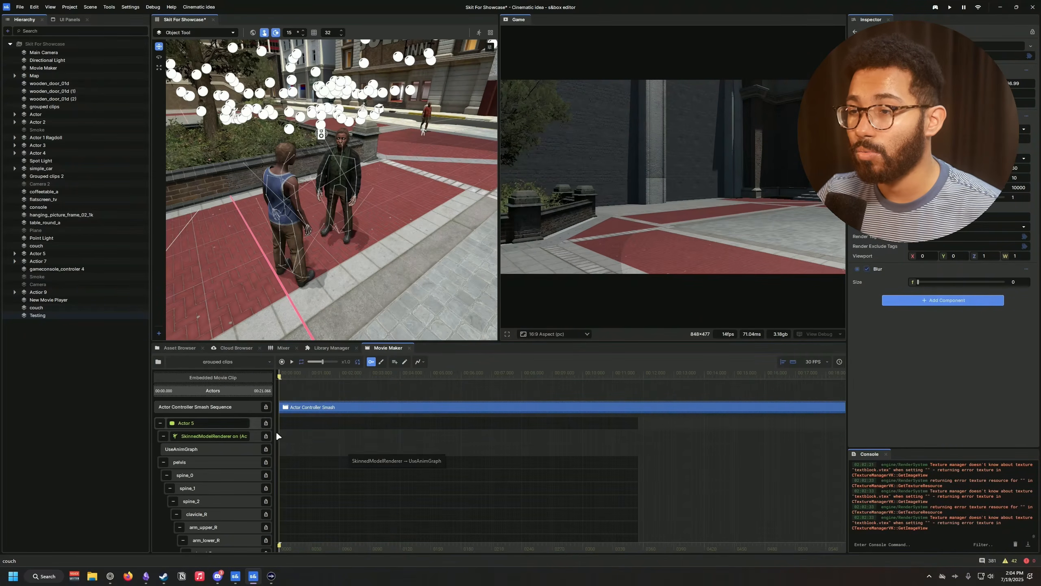
Step: Examine the Actors sequence's bone and object tracks and the two actors standing in the scene
scroll(252, 446, "down", 10)
scroll(262, 450, "down", 5)
left_click(297, 374)
left_click_drag(308, 373, 250, 373)
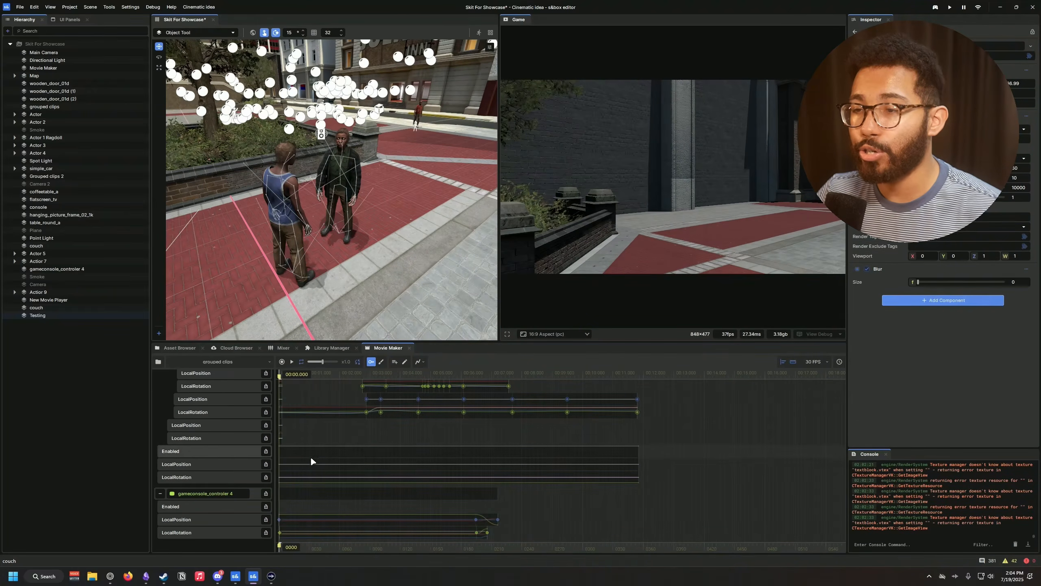
scroll(310, 456, "up", 5)
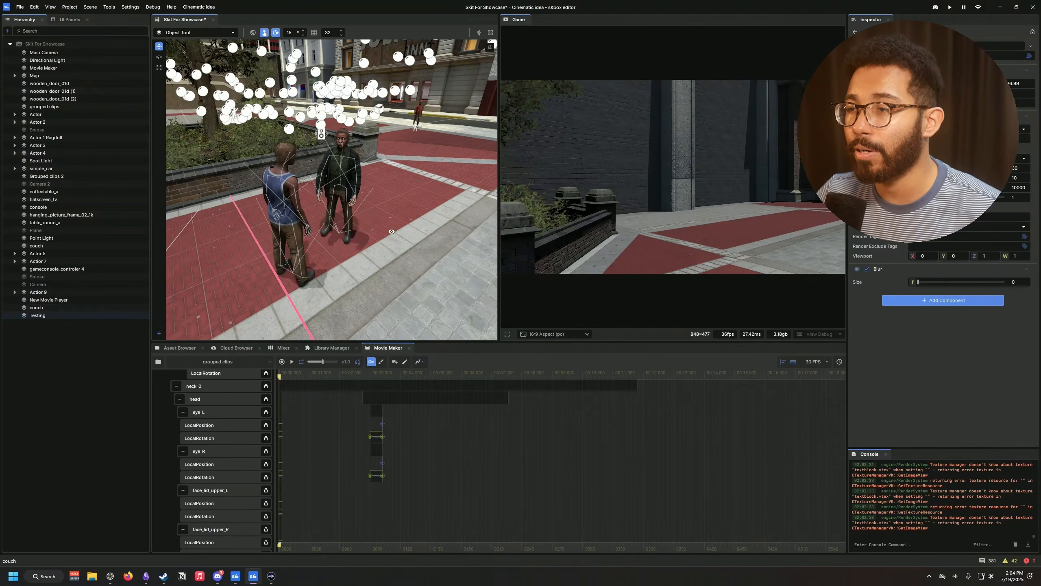
scroll(390, 236, "down", 4)
scroll(232, 407, "up", 10)
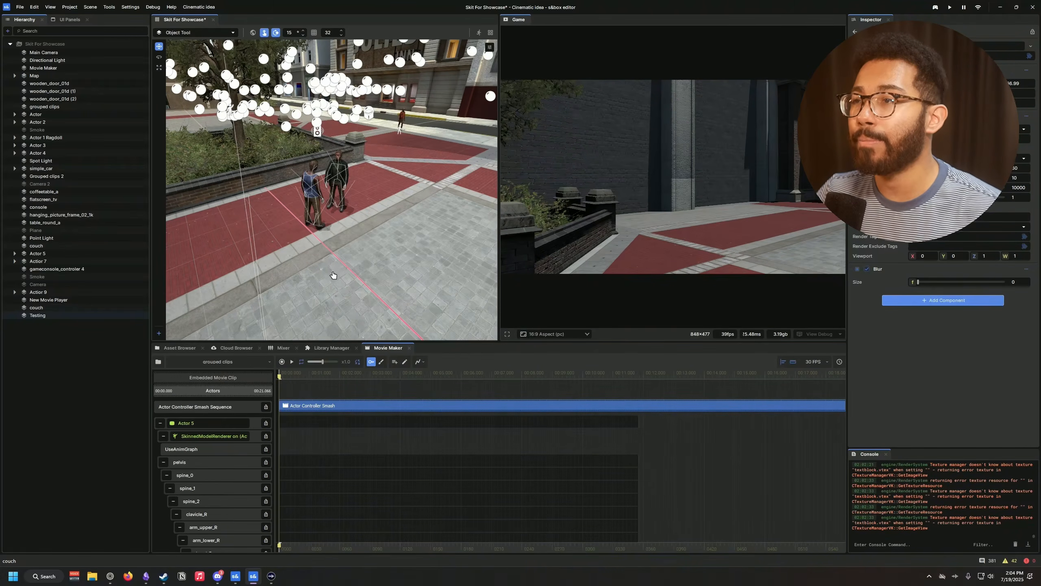
right_click_drag(381, 245, 376, 219)
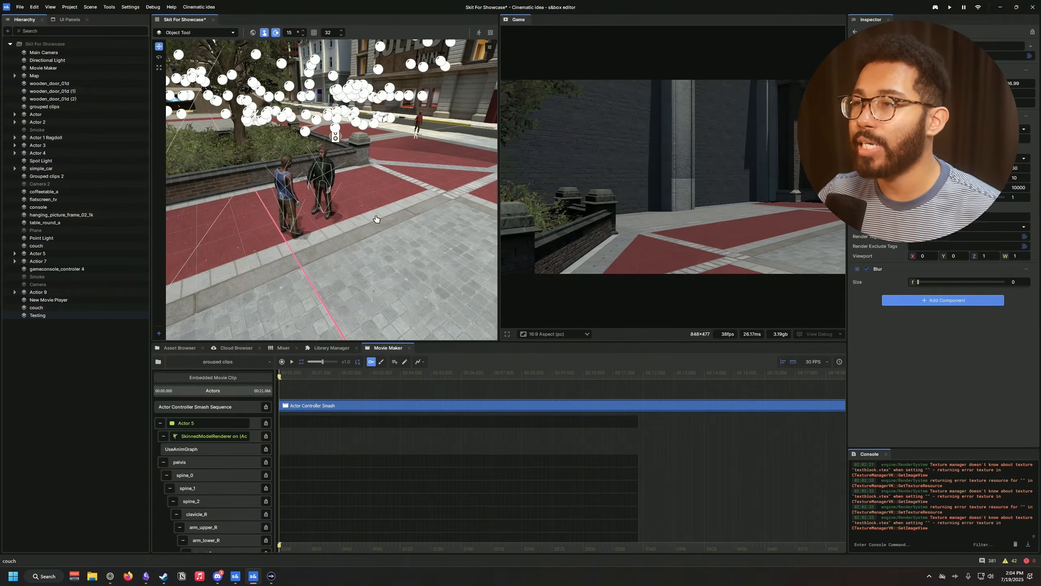
right_click_drag(405, 208, 414, 211)
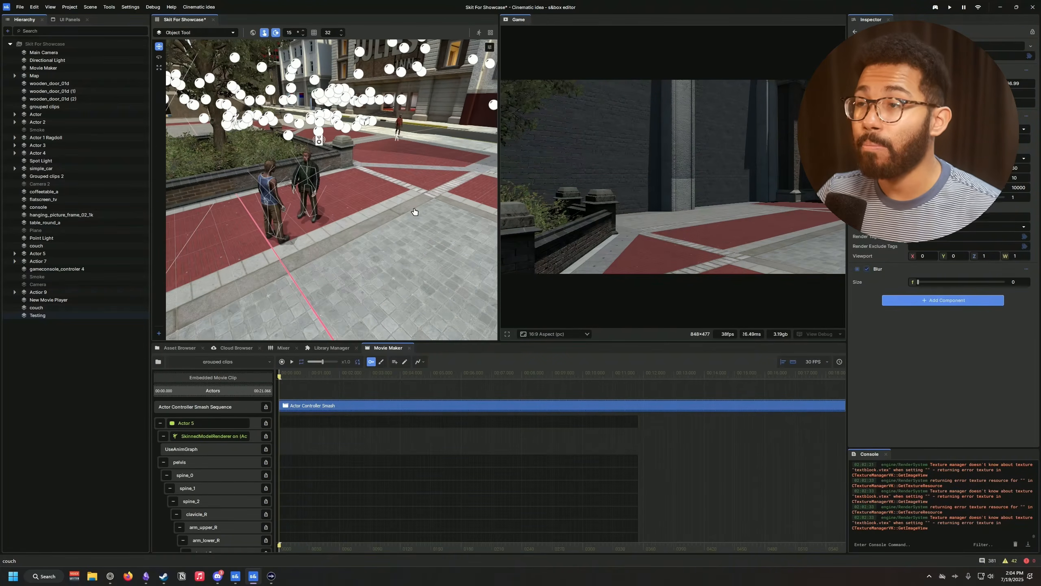
Step: Switch Movie Maker to other movie players in the scene and scrub the timeline
left_click(218, 361)
left_click(220, 393)
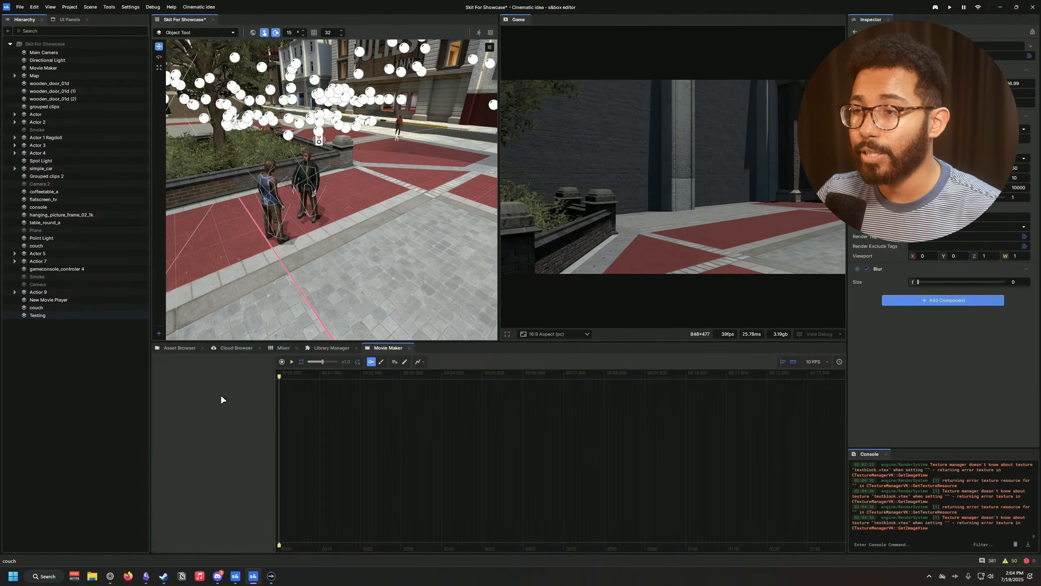
left_click(214, 360)
left_click(241, 383)
left_click_drag(319, 377, 277, 381)
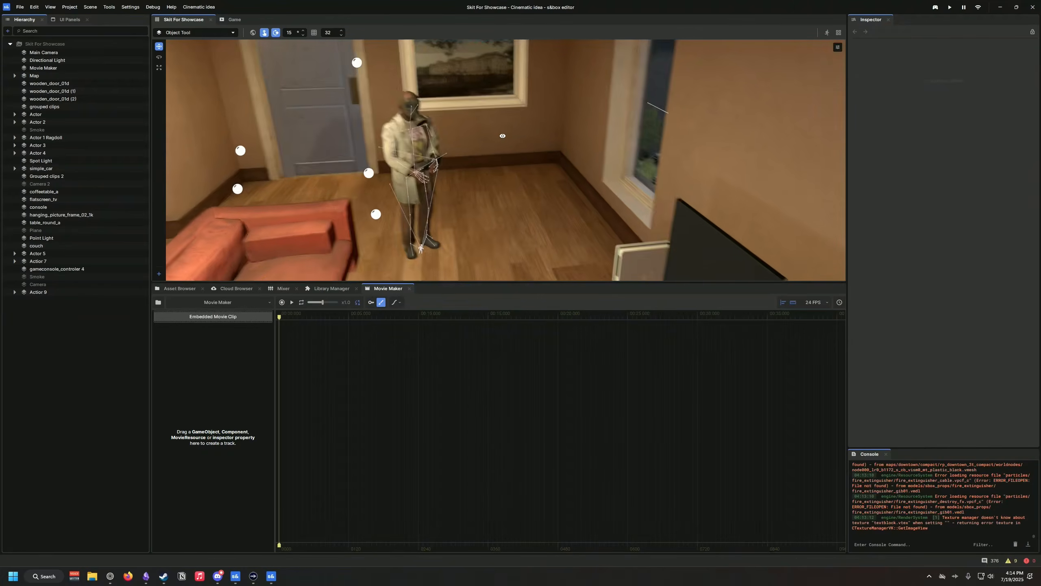
Step: Enlarge the scene viewport over the open paved plaza and create an empty object there named Acto
right_click_drag(503, 135, 327, 172)
key("w")
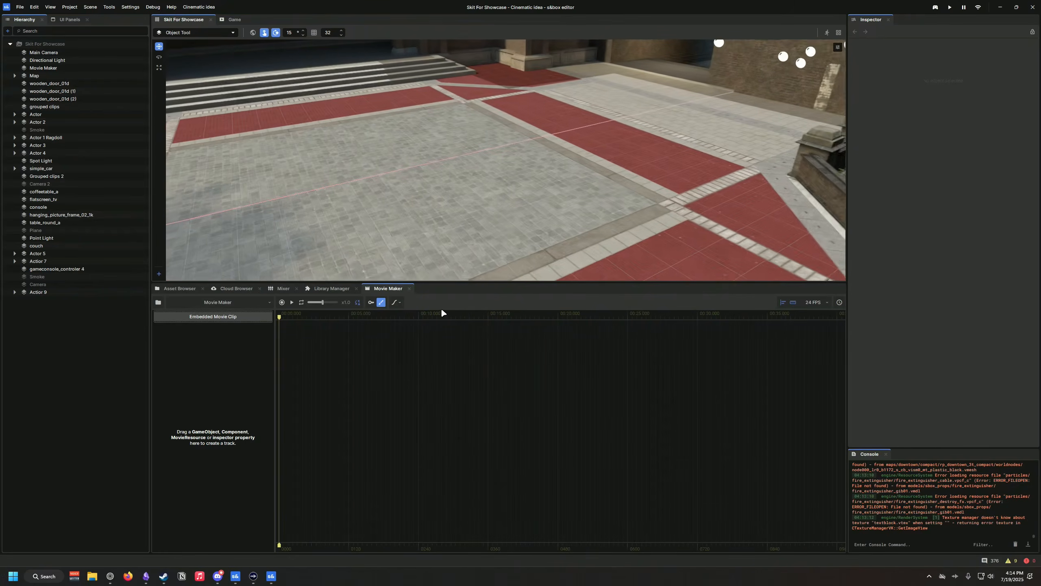
left_click_drag(483, 284, 485, 349)
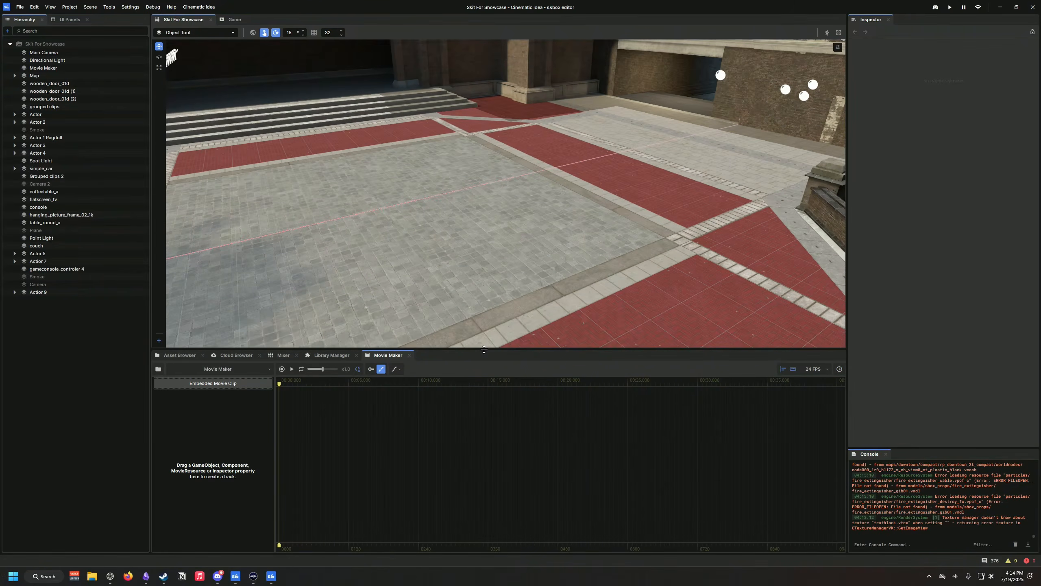
right_click_drag(485, 250, 427, 293)
right_click_drag(356, 267, 546, 197)
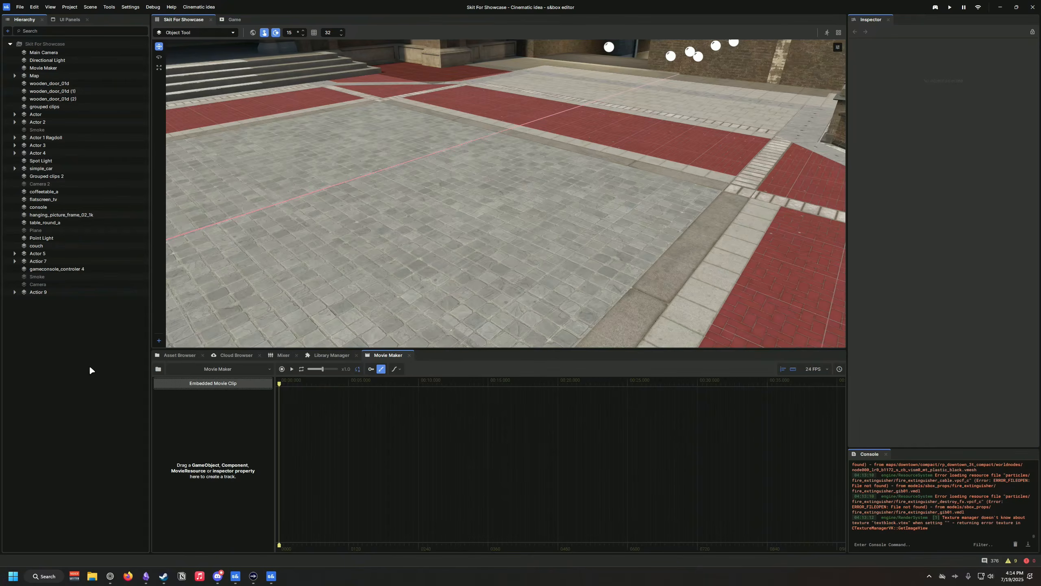
right_click(84, 333)
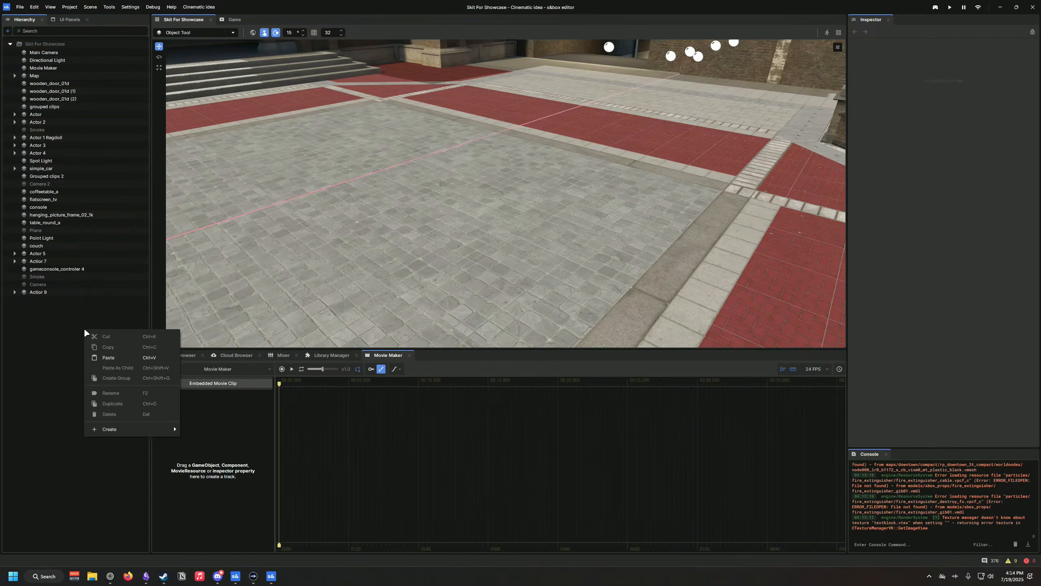
right_click(50, 329)
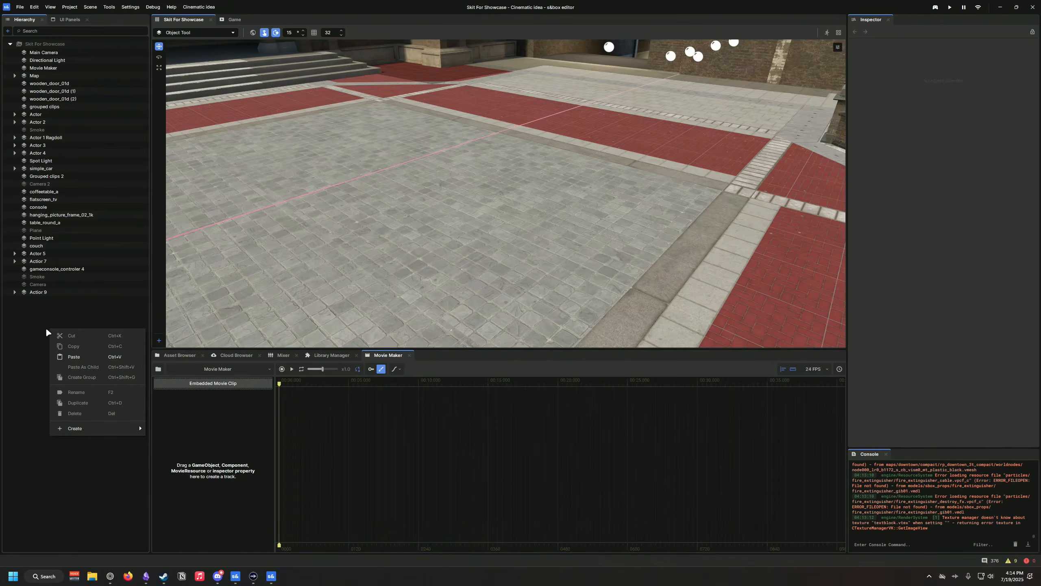
mouse_move(85, 426)
mouse_move(132, 429)
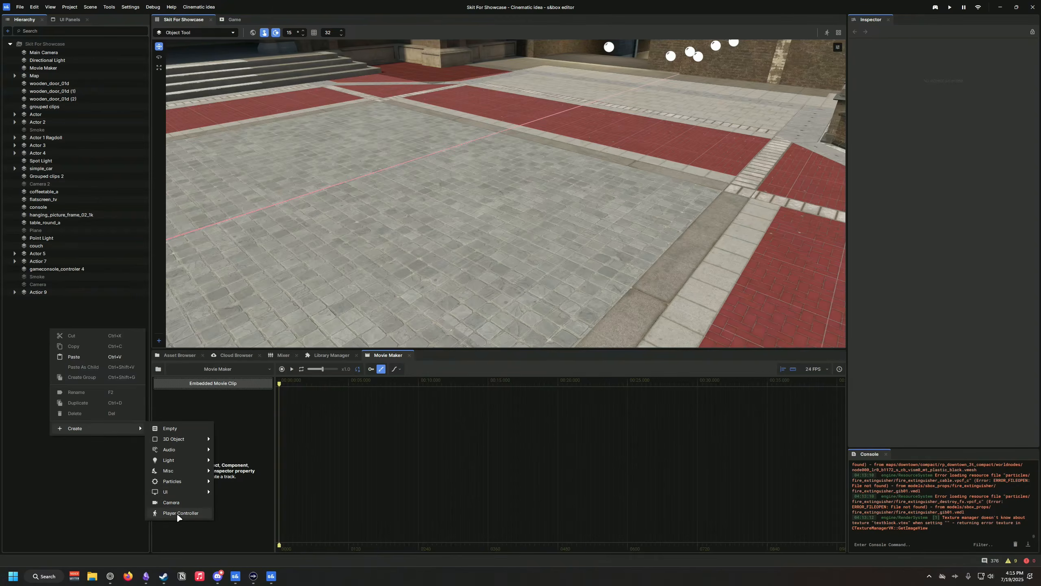
left_click(172, 428)
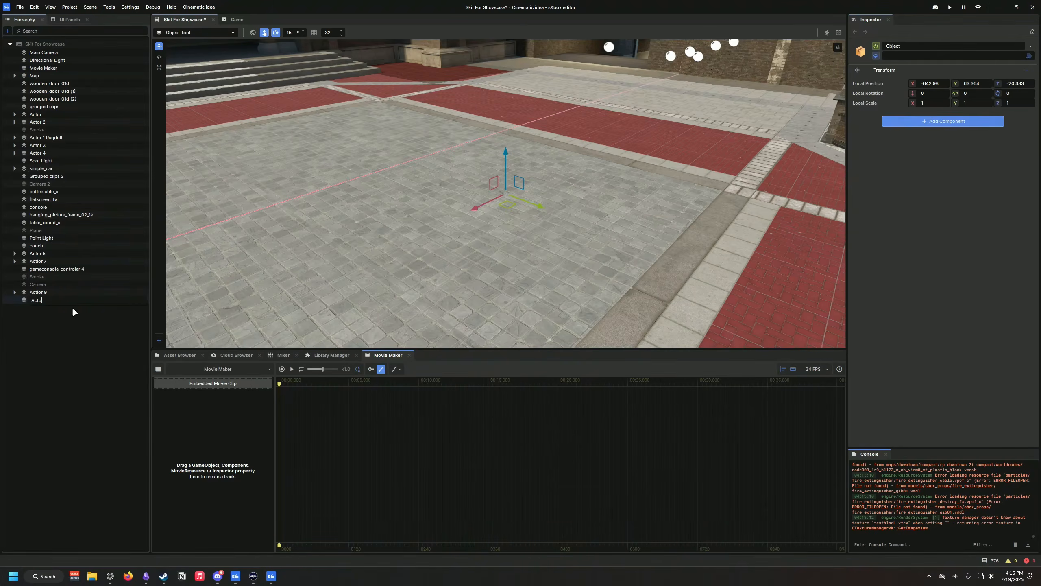
key("Return")
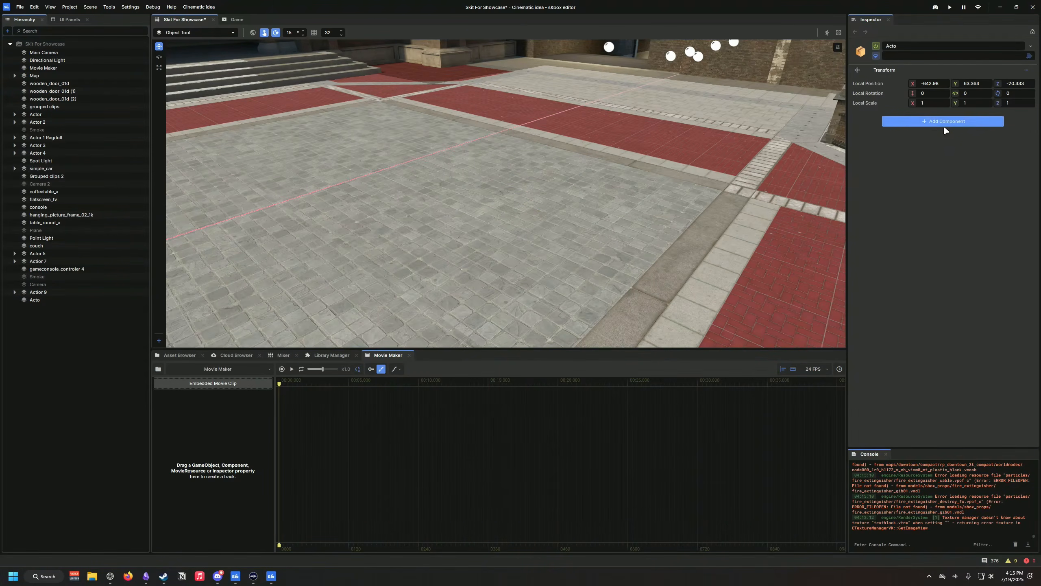
Step: Add a Model Renderer (skinned) component to the Acto object and open its model picker
left_click(947, 126)
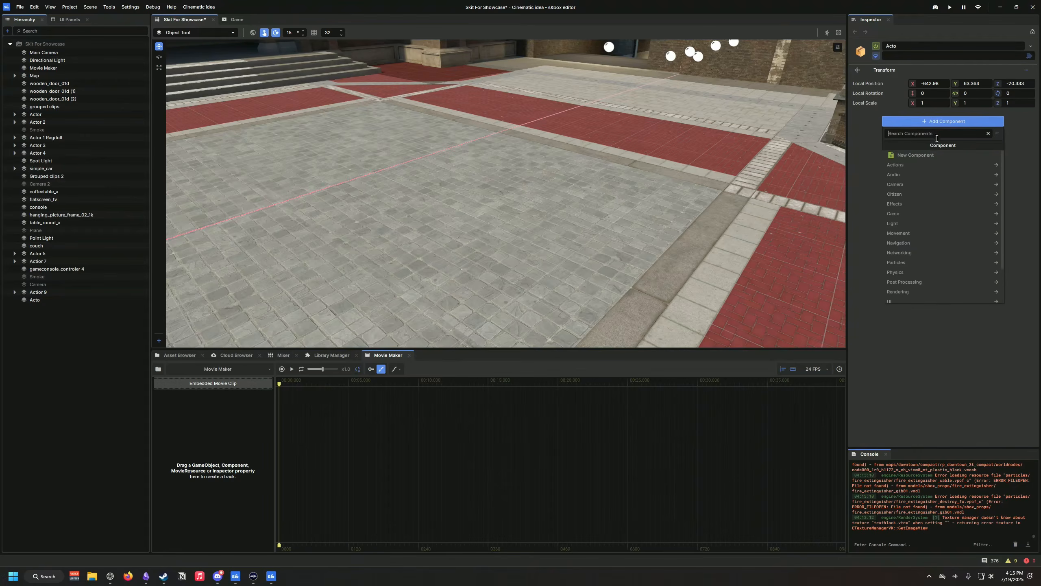
type("skinned")
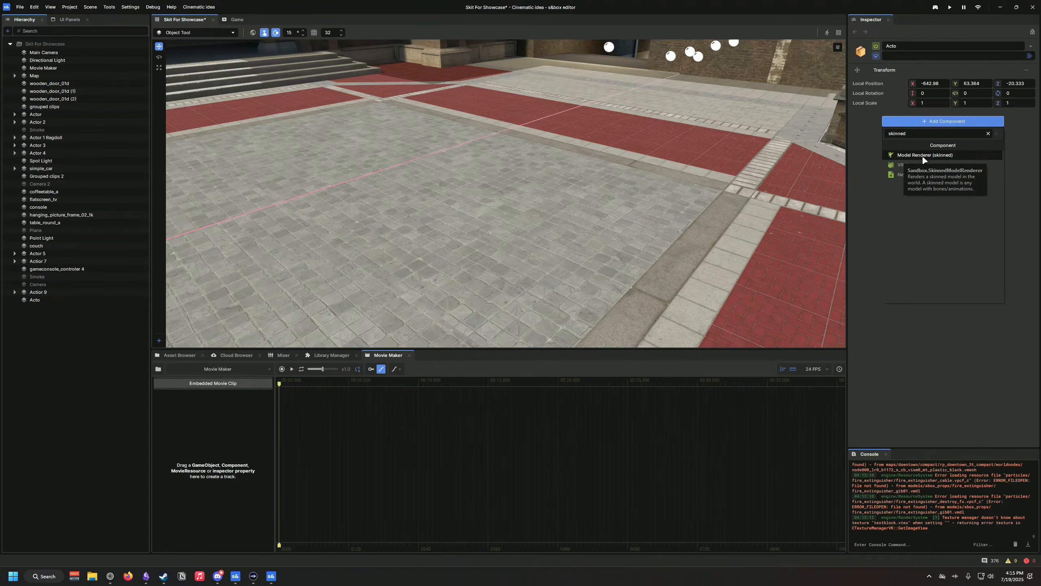
left_click(929, 155)
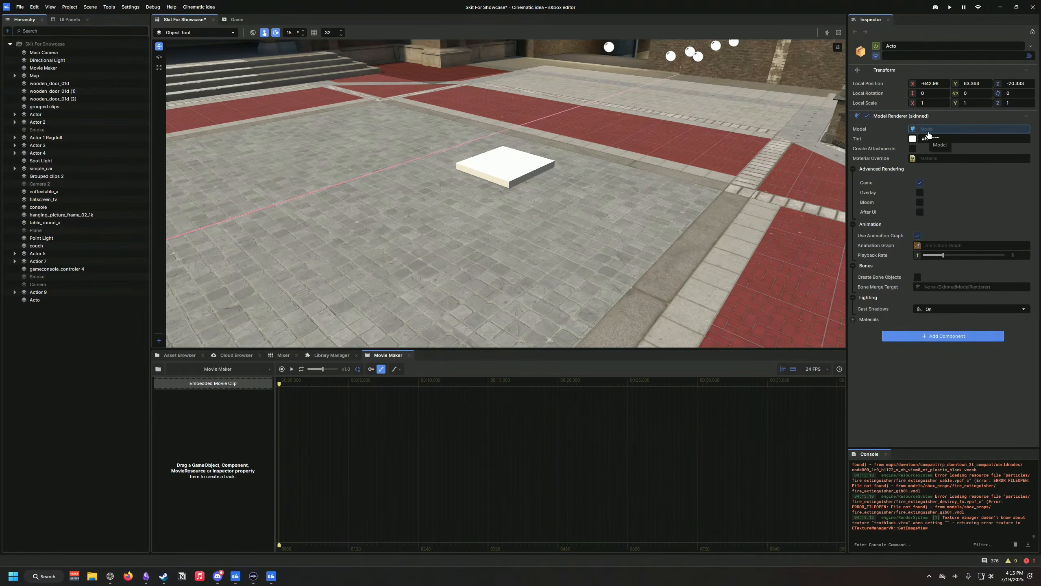
left_click(928, 129)
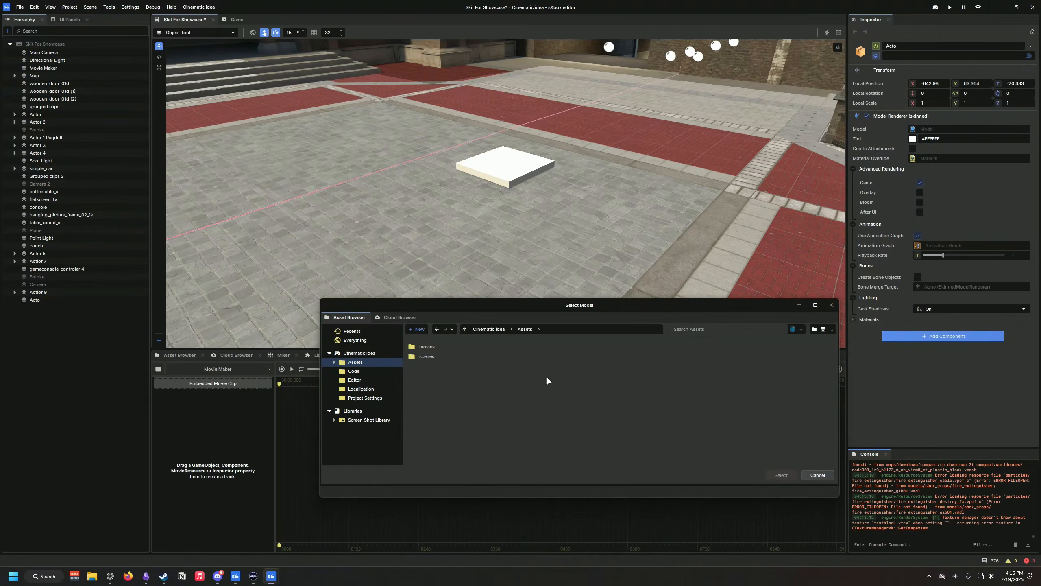
Step: Switch to Steam and browse the local files of s&box [staging]
left_click(164, 575)
right_click(346, 231)
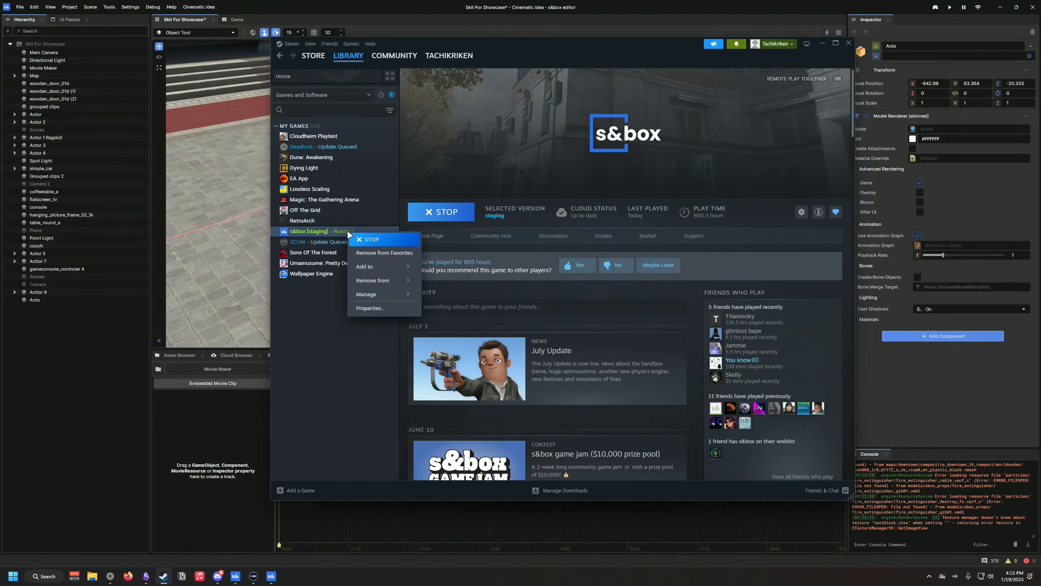
mouse_move(385, 295)
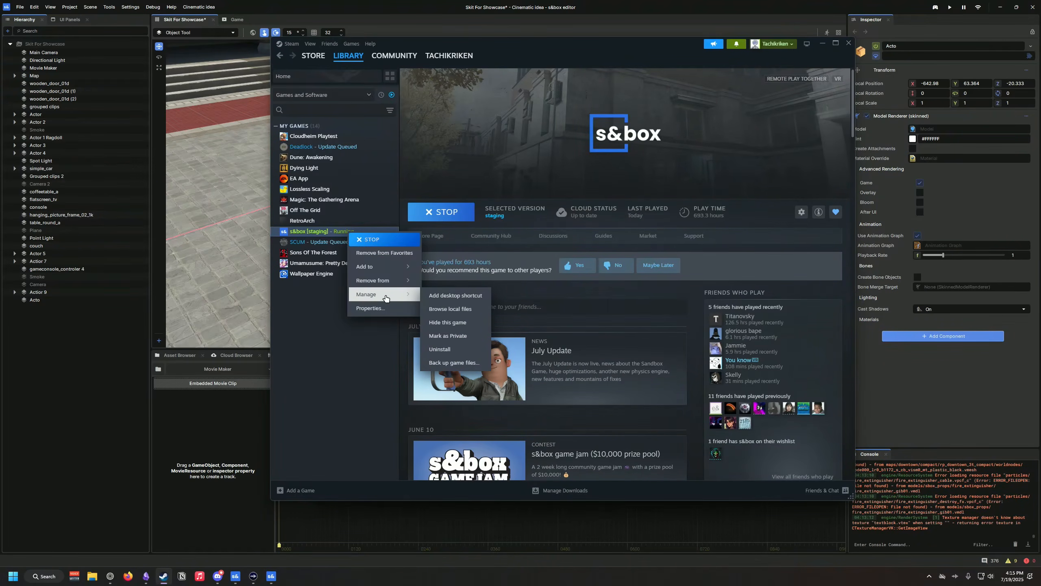
left_click(450, 308)
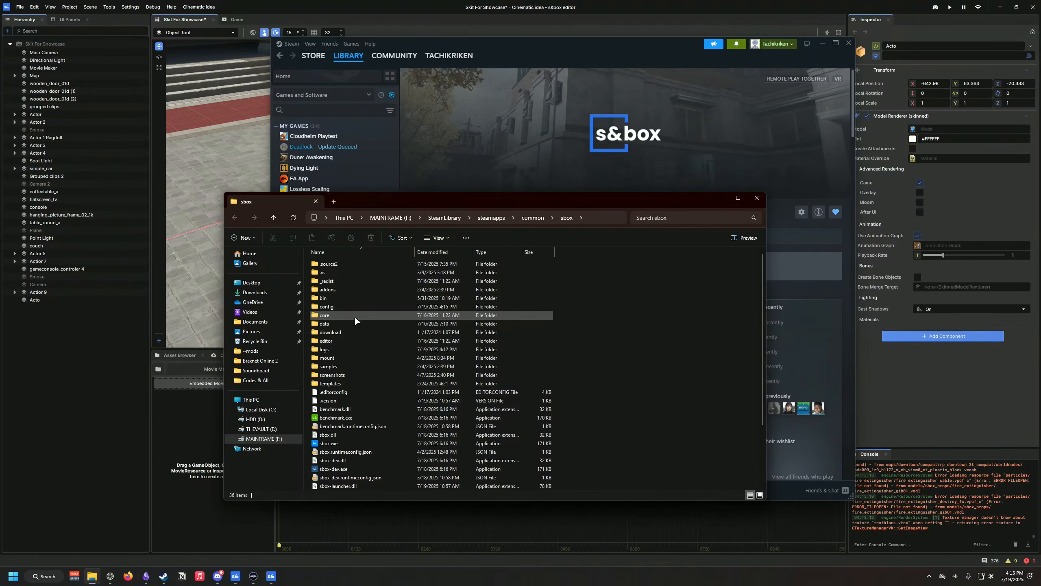
Step: Open the addons\citizen\Assets\models\citizen folder inside the sbox install folder to get its path
left_click(337, 290)
double_click(337, 290)
double_click(340, 269)
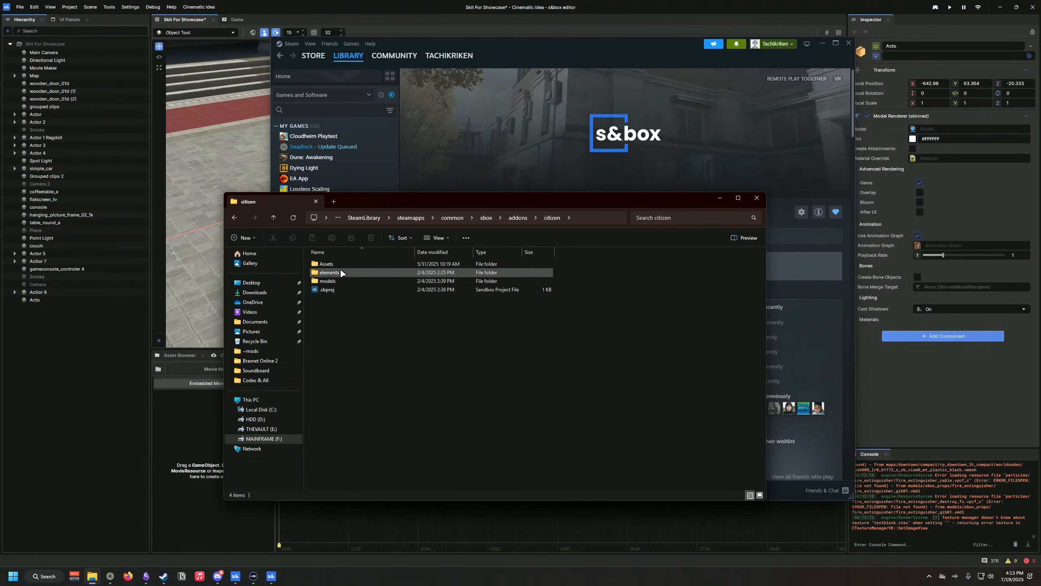
double_click(326, 264)
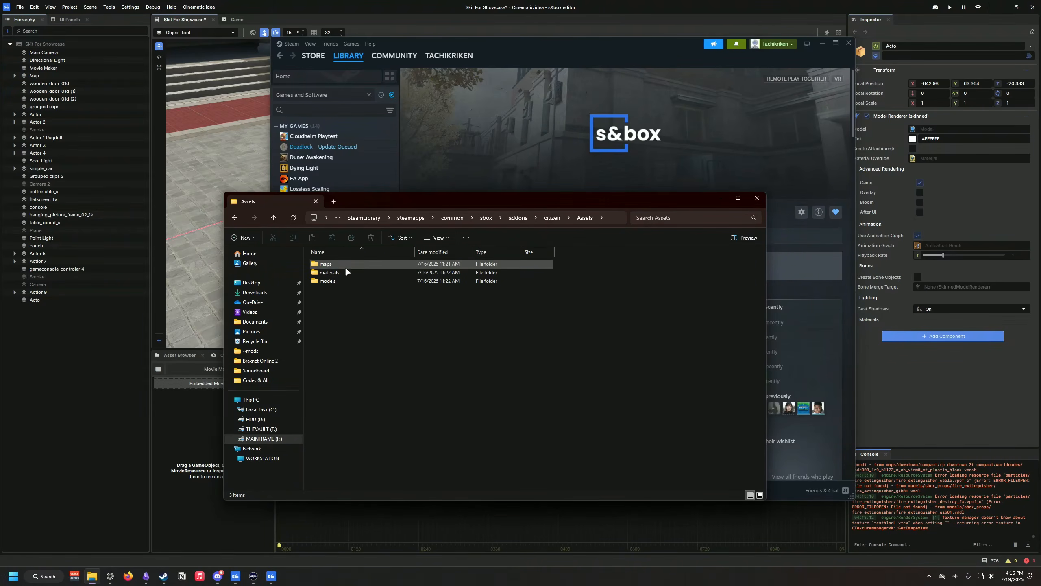
double_click(348, 279)
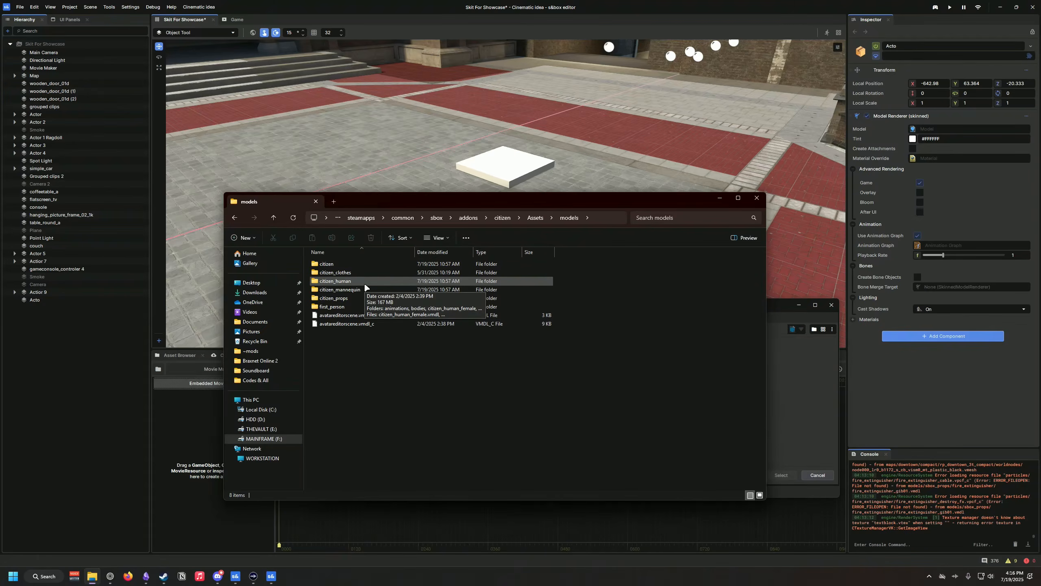
double_click(337, 266)
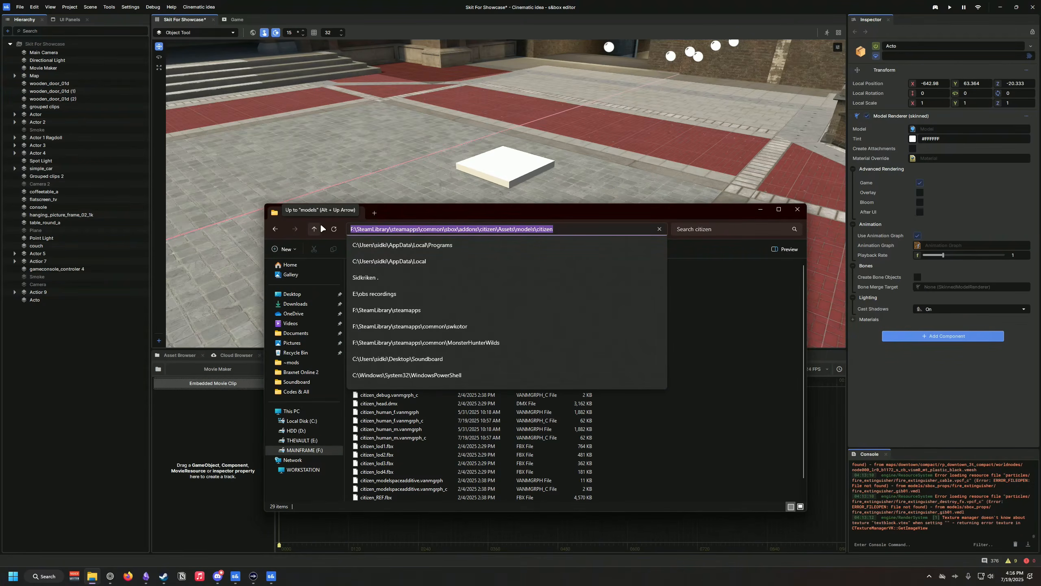
Step: Return to the s&box model picker, enter F:\SteamLibrary\steamapps\common\sbox\addons\citizen\Assets\models\citizen as its location, and choose citizen.vmdl for Acto
left_click(927, 129)
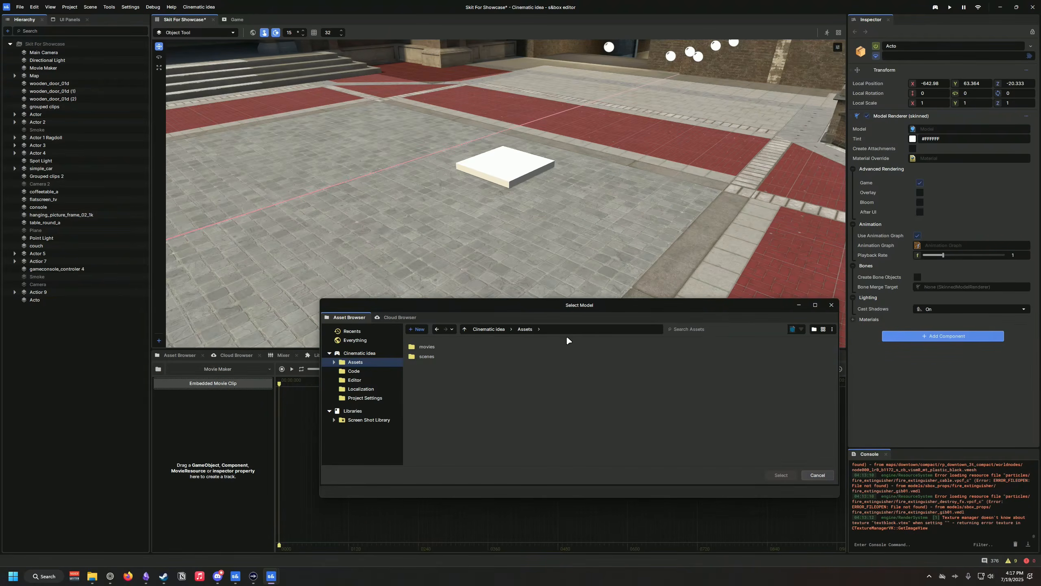
left_click(545, 330)
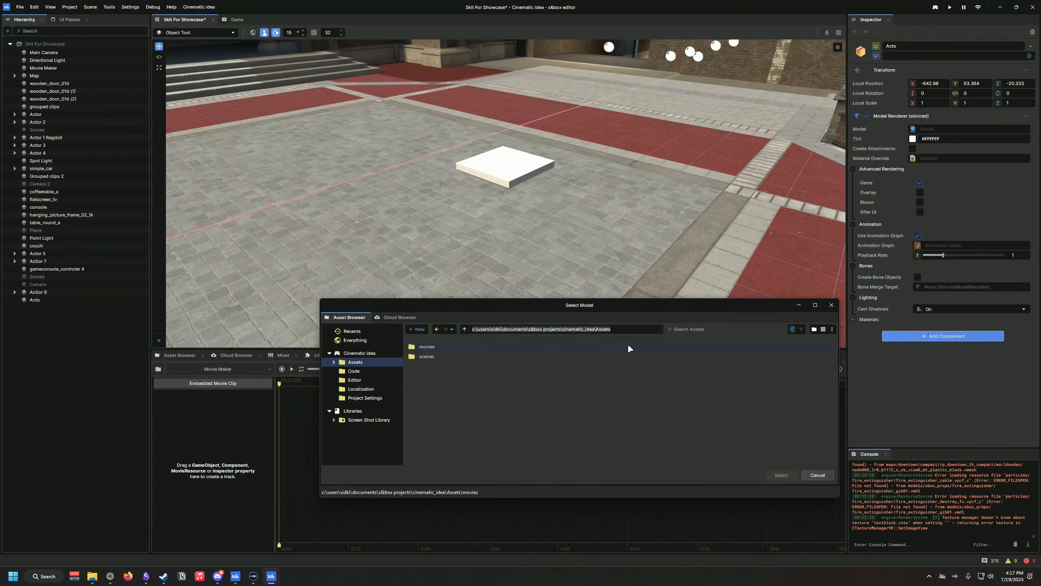
type("F:\\SteamLibrary\\steamapps\\common\\sbox\\addons\\citizen\\Assets\\models\\citizen")
key("Return")
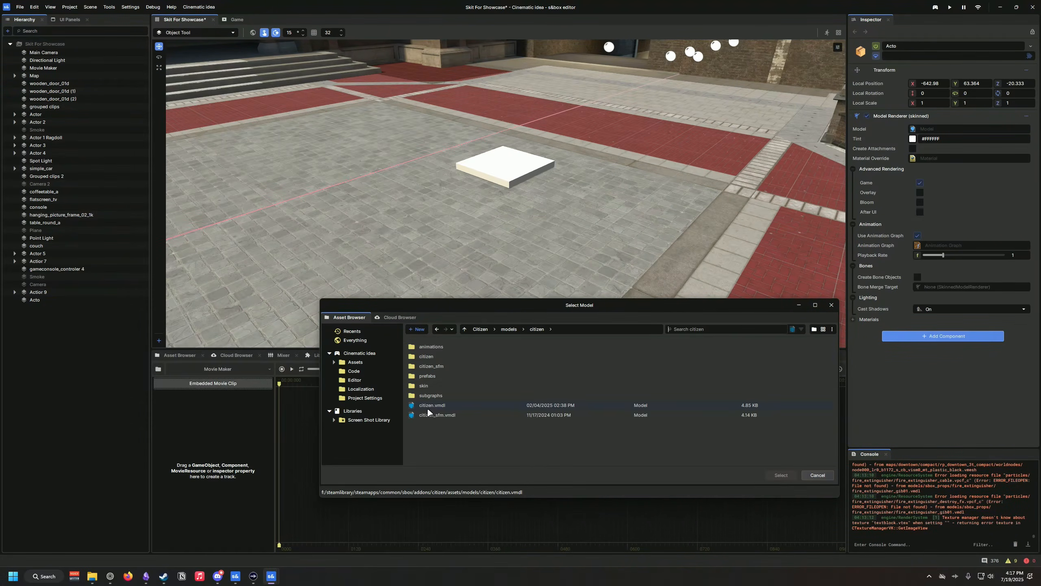
left_click(427, 407)
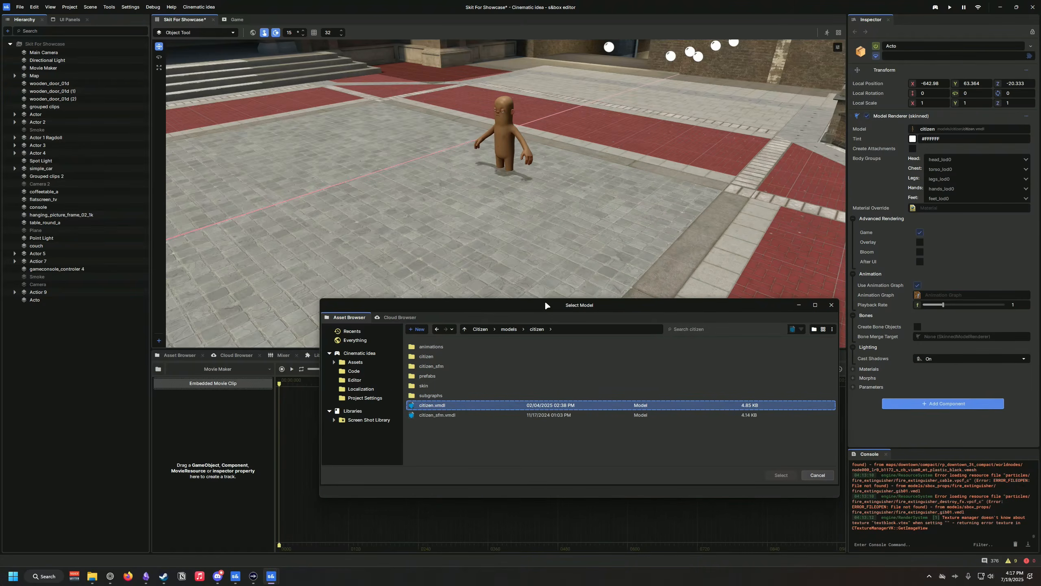
Step: Try citizen_human_male.vmdl from the citizen_human folder, and set Acto's model to citizen_human_female.vmdl
left_click(512, 333)
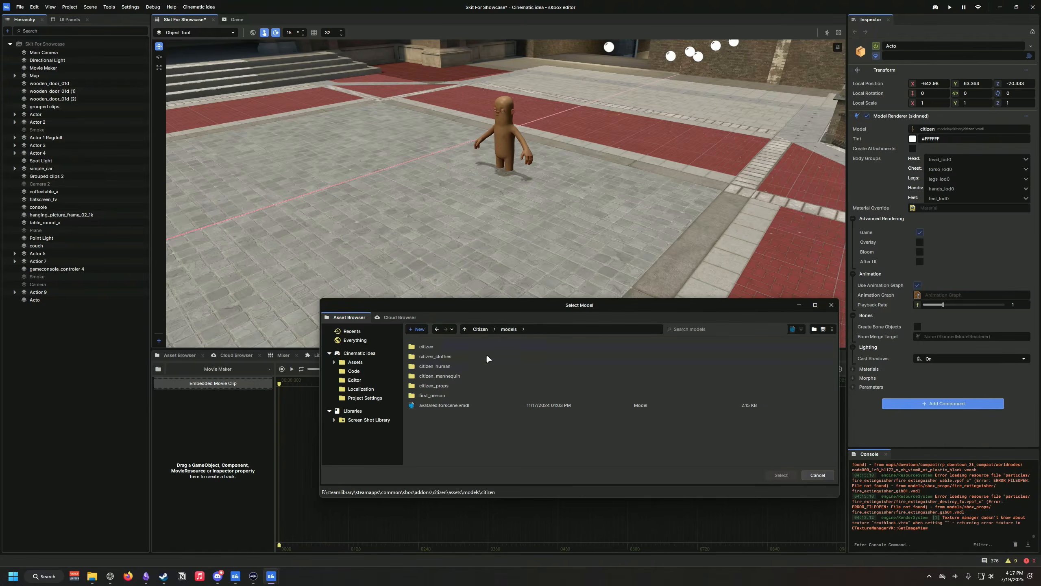
double_click(443, 367)
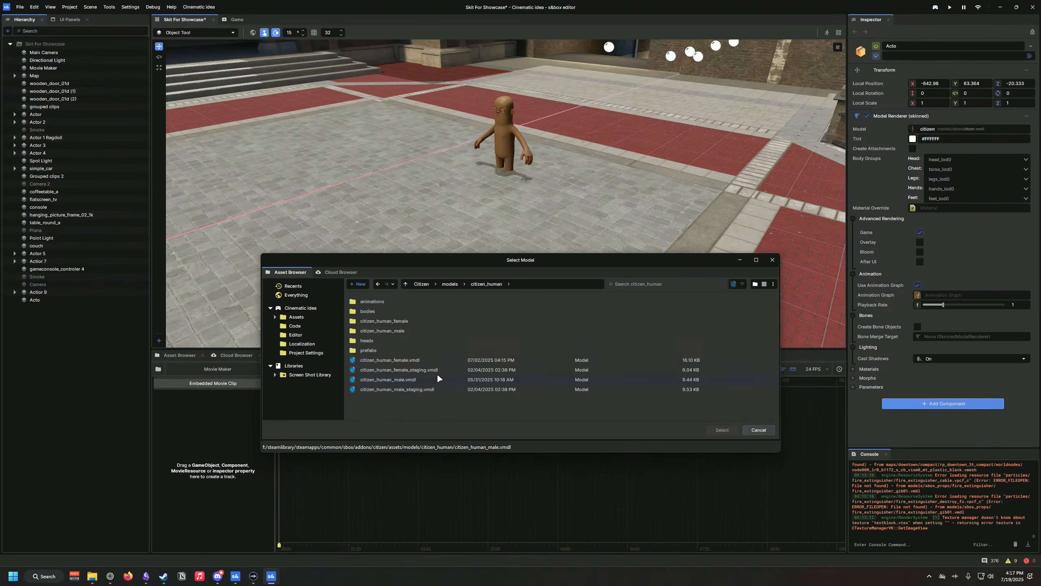
left_click(406, 379)
left_click(410, 360)
right_click_drag(523, 151, 623, 123)
key("w")
key("a")
key("s")
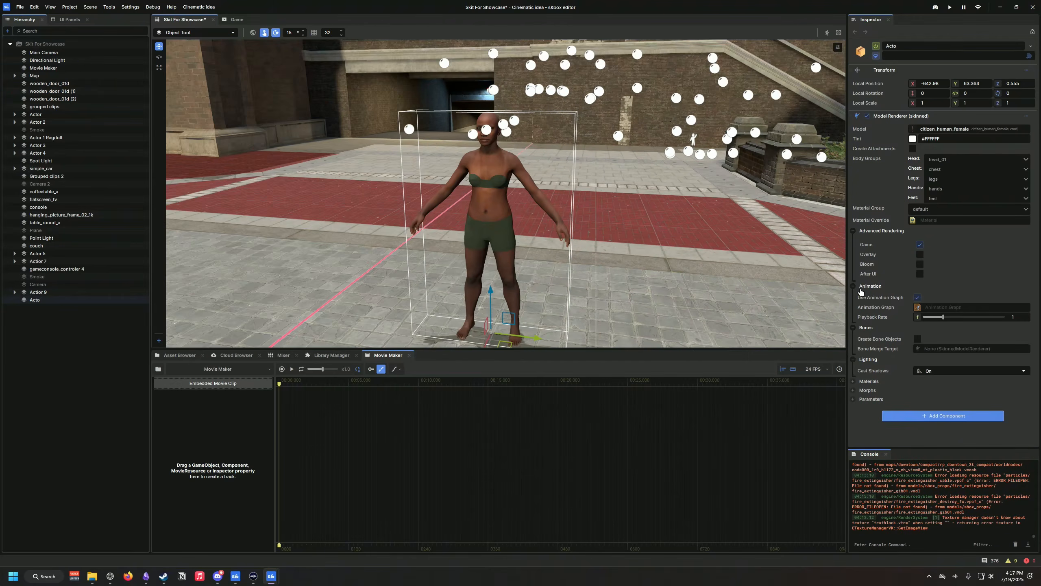
Step: Examine the Animation options of Acto's skinned Model Renderer, including Use Animation Graph
left_click(854, 288)
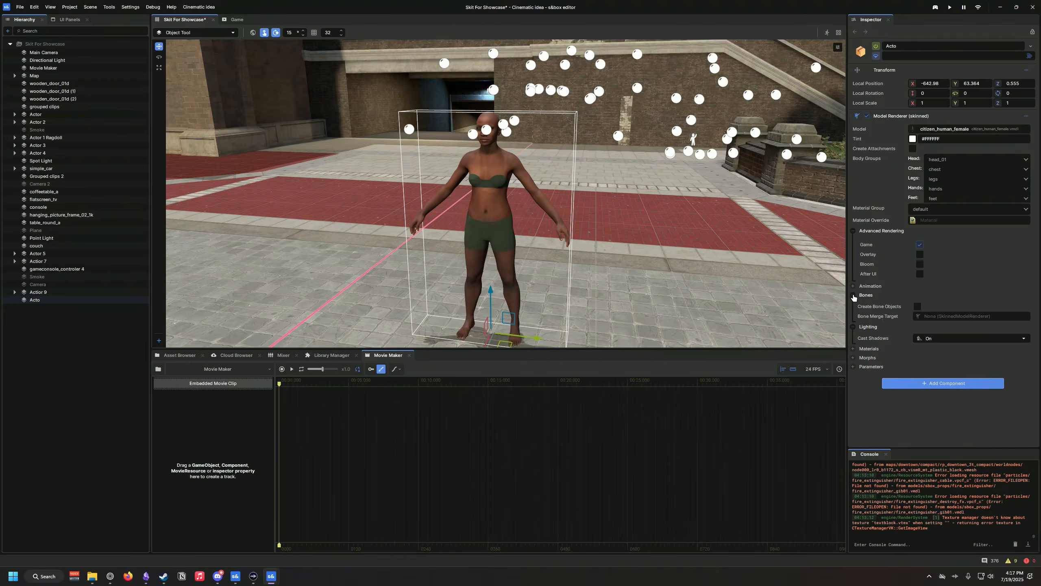
left_click(853, 286)
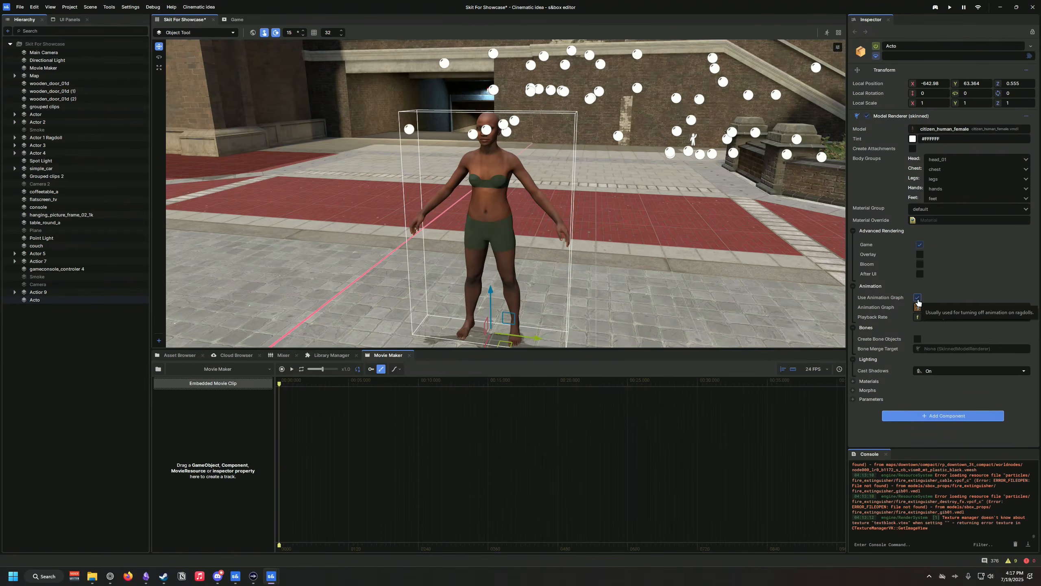
Step: Play the Movie Maker timeline as a test and turn off Use Animation Graph in Acto's skinned Model Renderer
left_click(292, 370)
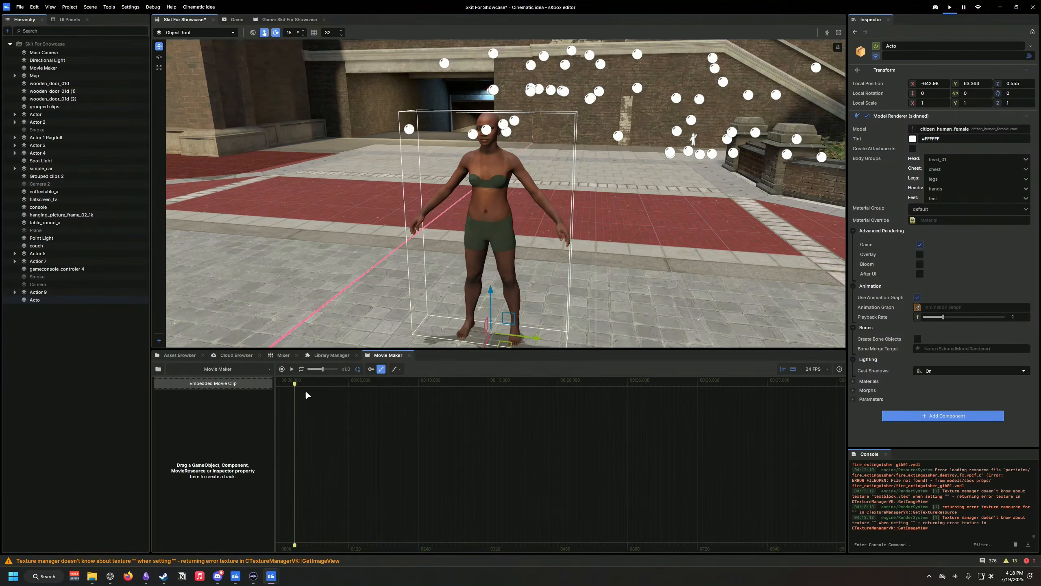
left_click_drag(308, 382, 284, 380)
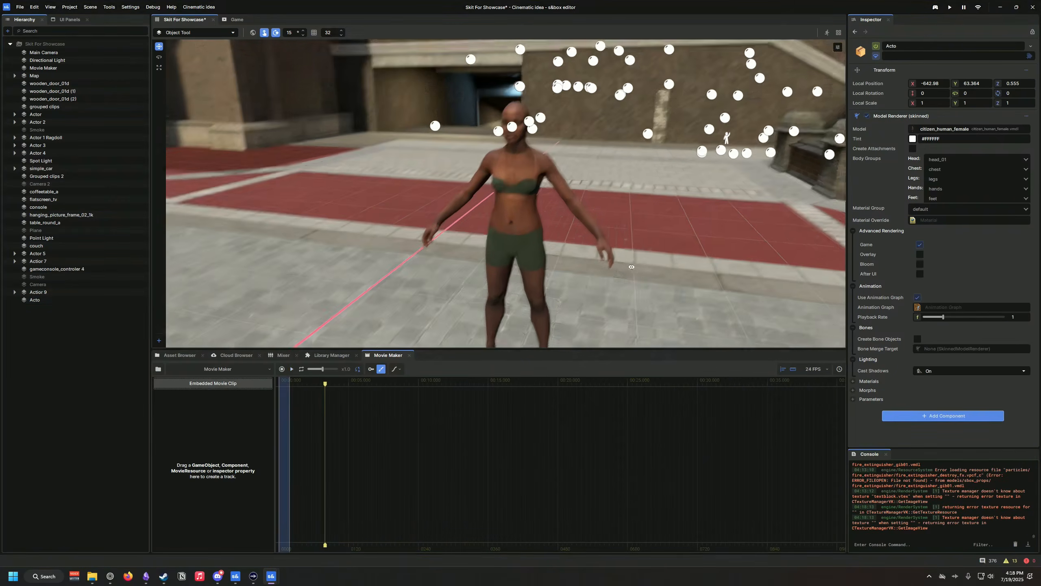
left_click_drag(630, 263, 484, 235, "alt")
left_click(492, 183)
right_click_drag(563, 224, 843, 331)
key("w")
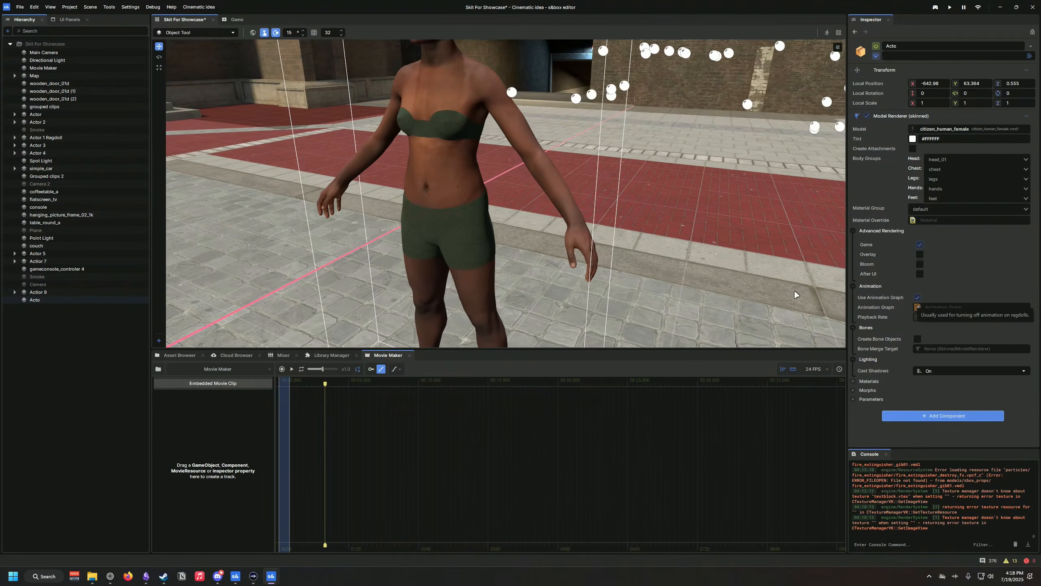
right_click_drag(661, 276, 662, 242)
key("s")
left_click(917, 298)
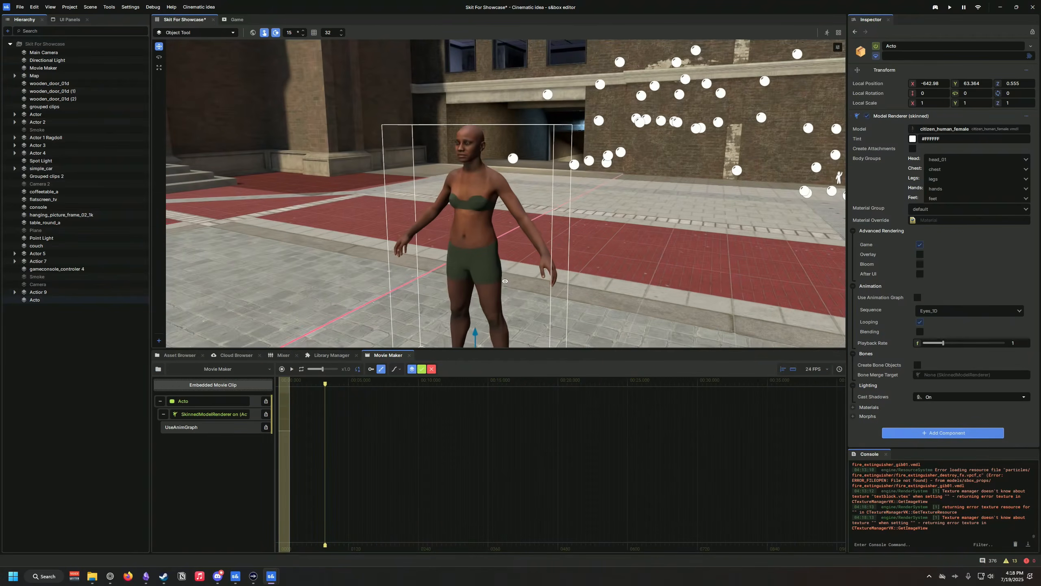
Step: Browse the animation sequences available for Acto, such as the Expressions entries, without choosing another one
right_click_drag(504, 280, 502, 304)
key("w")
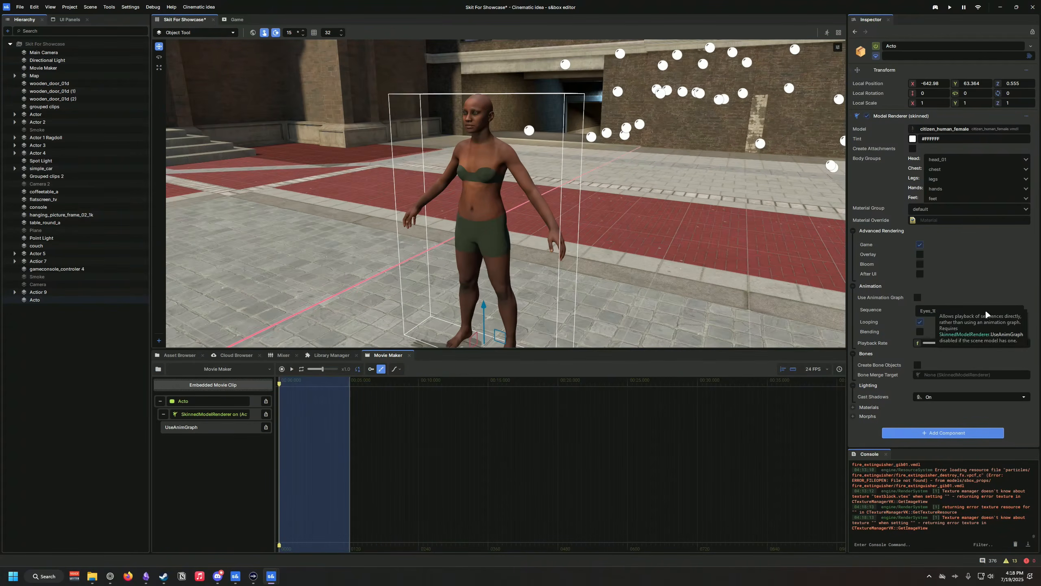
left_click(985, 311)
scroll(970, 361, "down", 3)
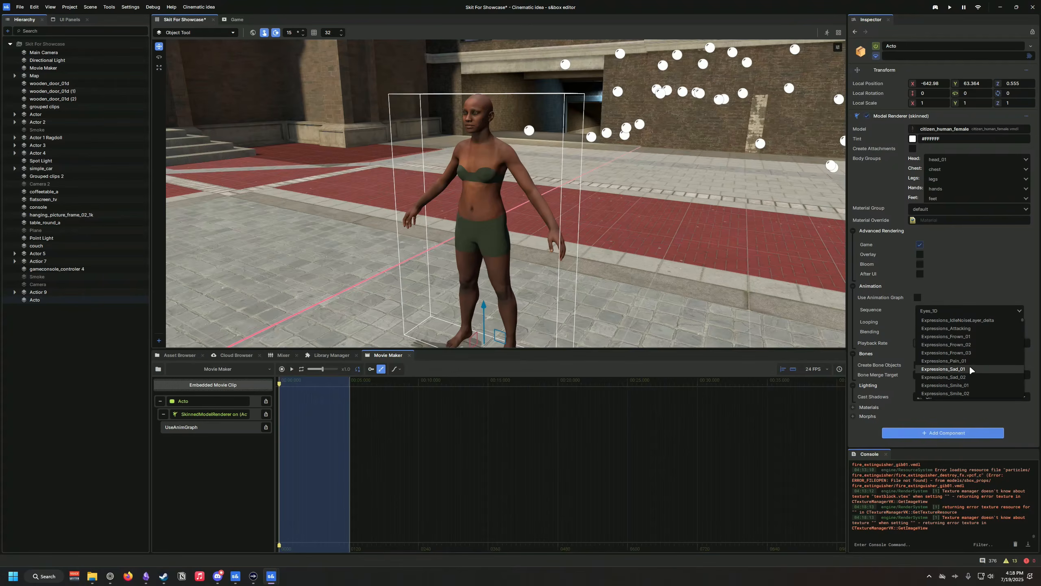
left_click(899, 311)
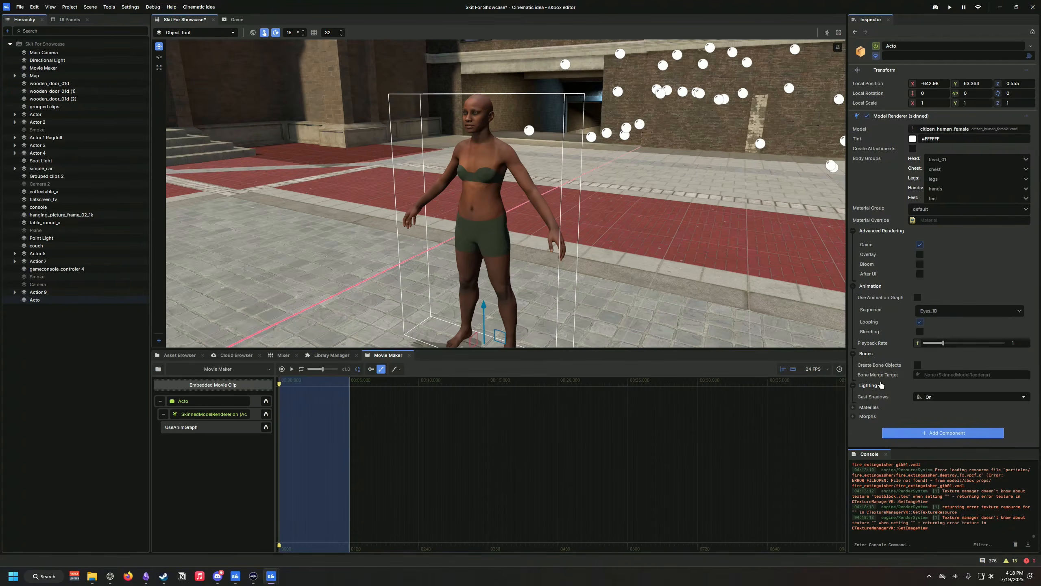
Step: Enable Create Bone Objects for Acto and frame the figure with its skeleton in the viewport
left_click(917, 364)
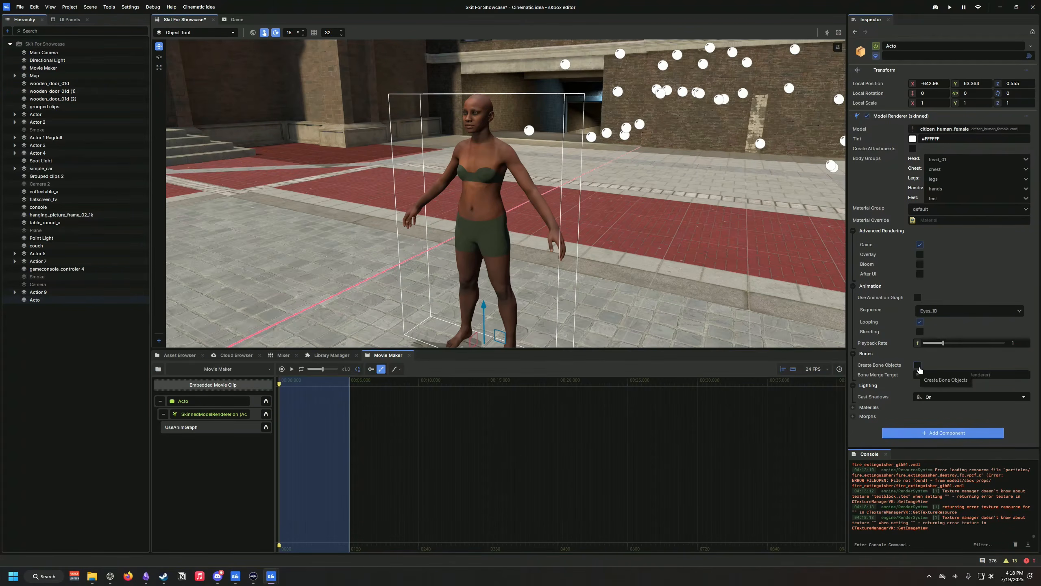
key("w")
right_click_drag(524, 243, 603, 232)
key("s")
key("f")
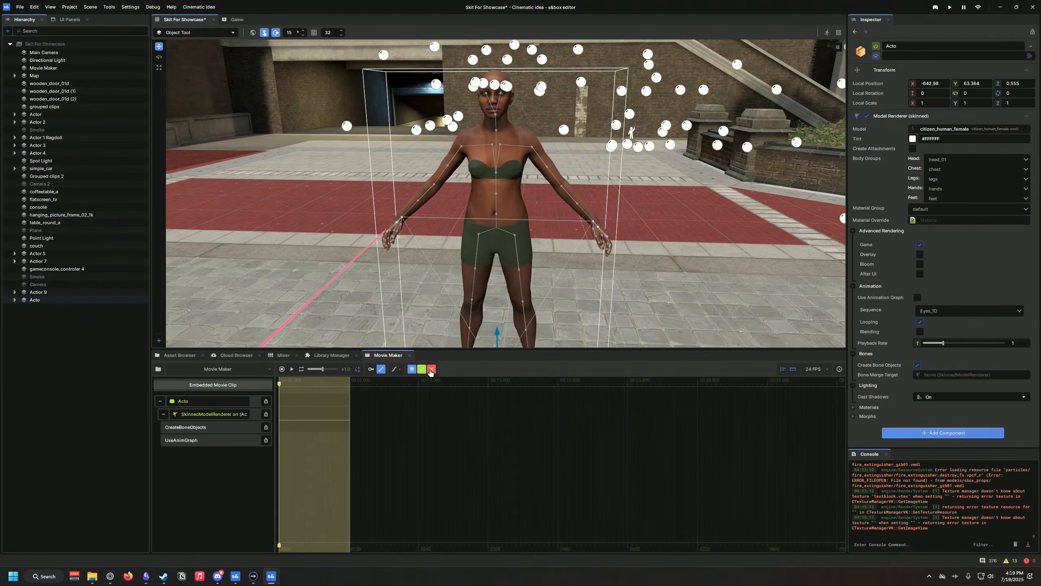
Step: Remove Acto's recorded renderer tracks from the embedded movie clip and add Acto from the hierarchy as a new track
right_click(255, 403)
left_click(280, 423)
double_click(34, 300)
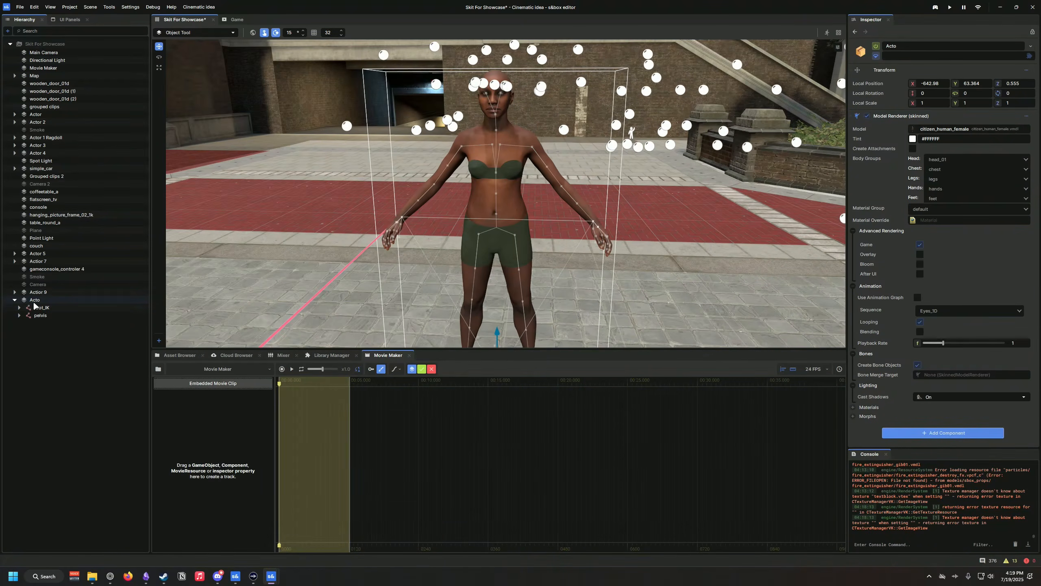
left_click_drag(43, 309, 214, 392)
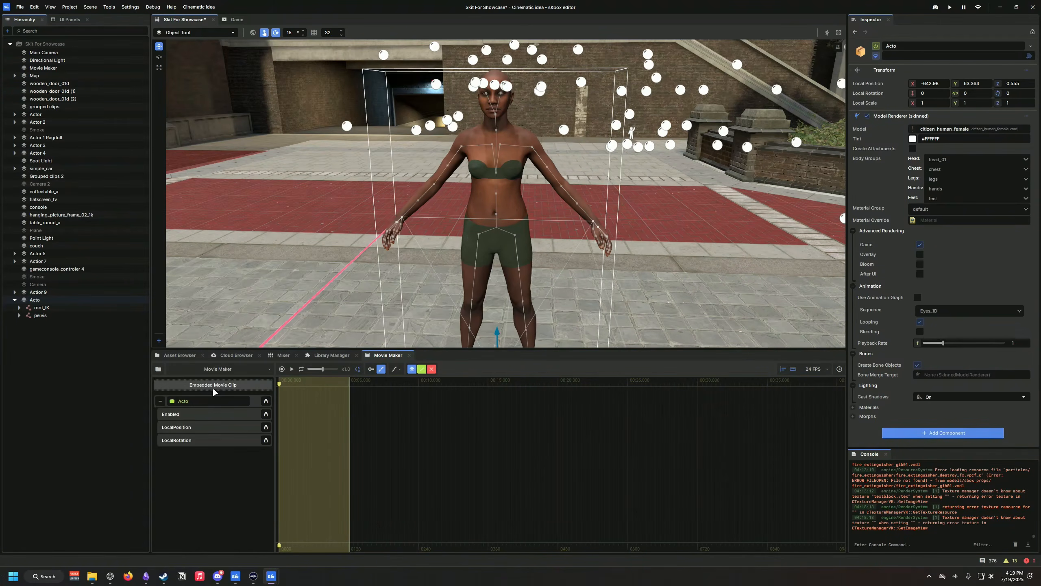
Step: Expand Acto's bone hierarchy from pelvis through spine_0, spine_1, spine_2 and neck_0 down to the head's eye bones
left_click(19, 315)
left_click(23, 323)
left_click(28, 331)
left_click(33, 339)
left_click(37, 346)
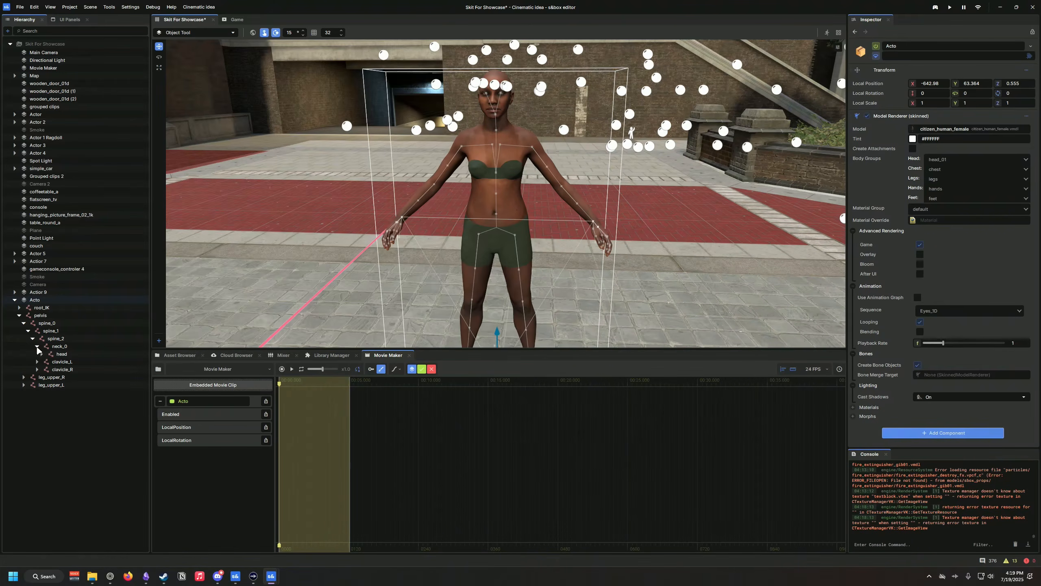
left_click(42, 354)
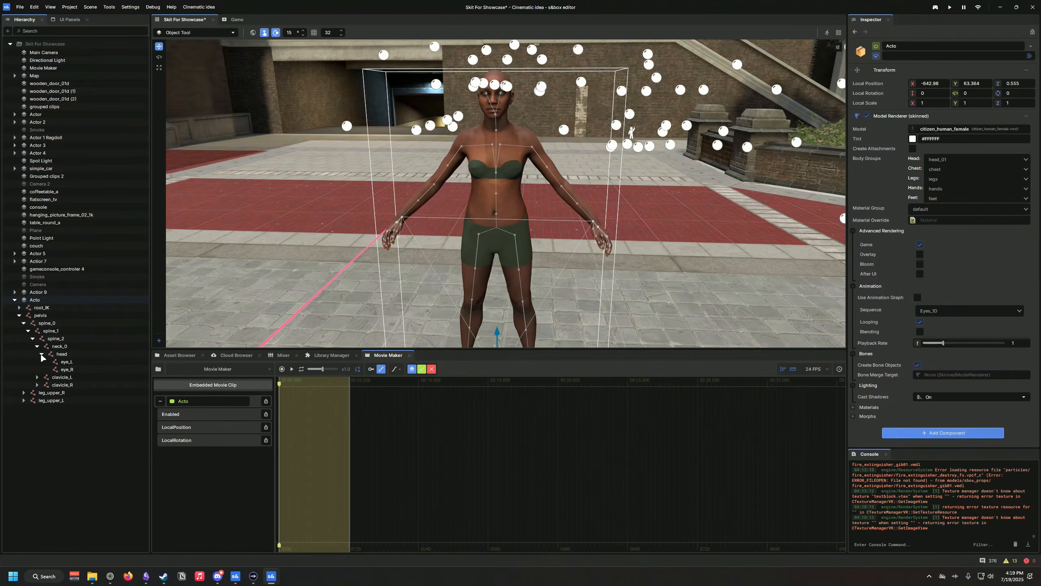
Step: Expand both of Acto's arm chains from the clavicles through the upper and lower arms to the finger bones of each hand
left_click(37, 378)
left_click(37, 393)
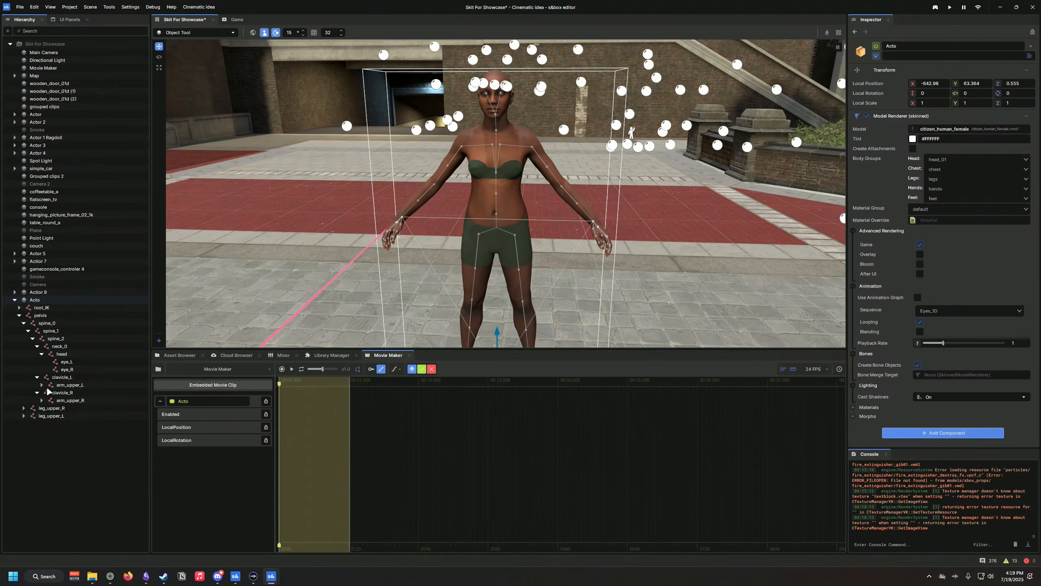
left_click(41, 385)
left_click(41, 424)
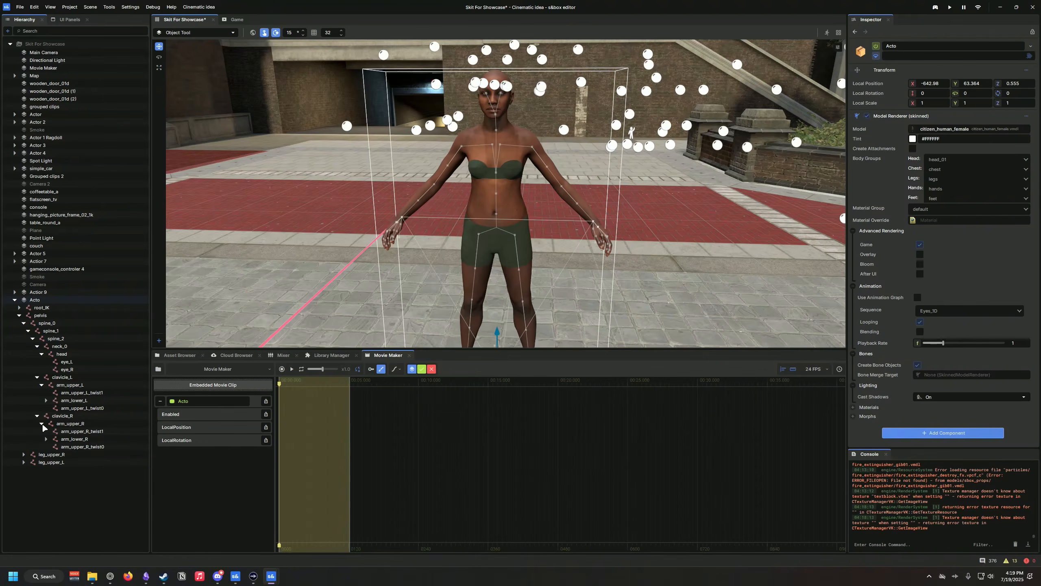
left_click(46, 400)
left_click(46, 469)
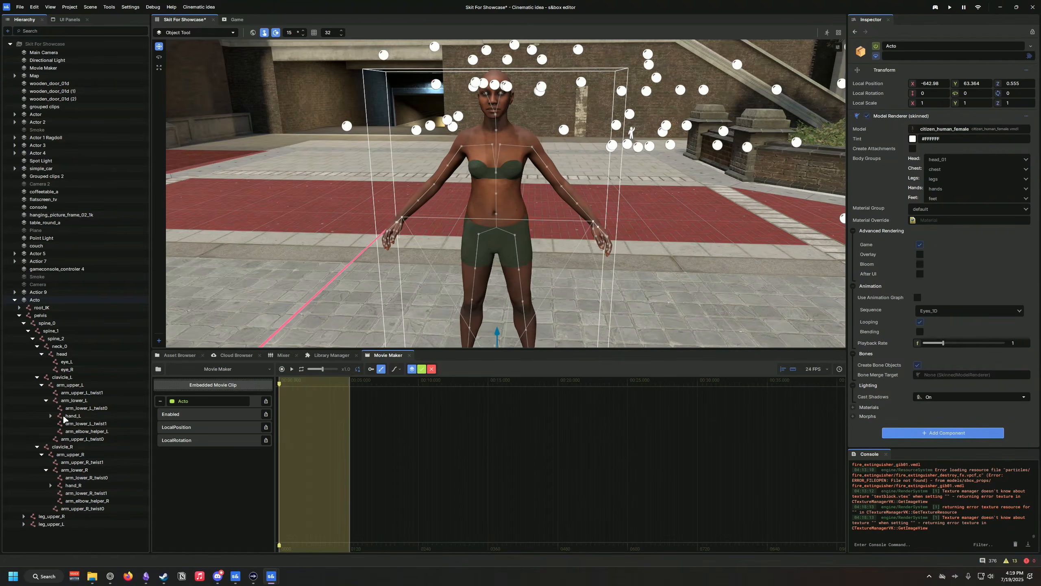
left_click(50, 416)
scroll(67, 492, "down", 2)
left_click(51, 503)
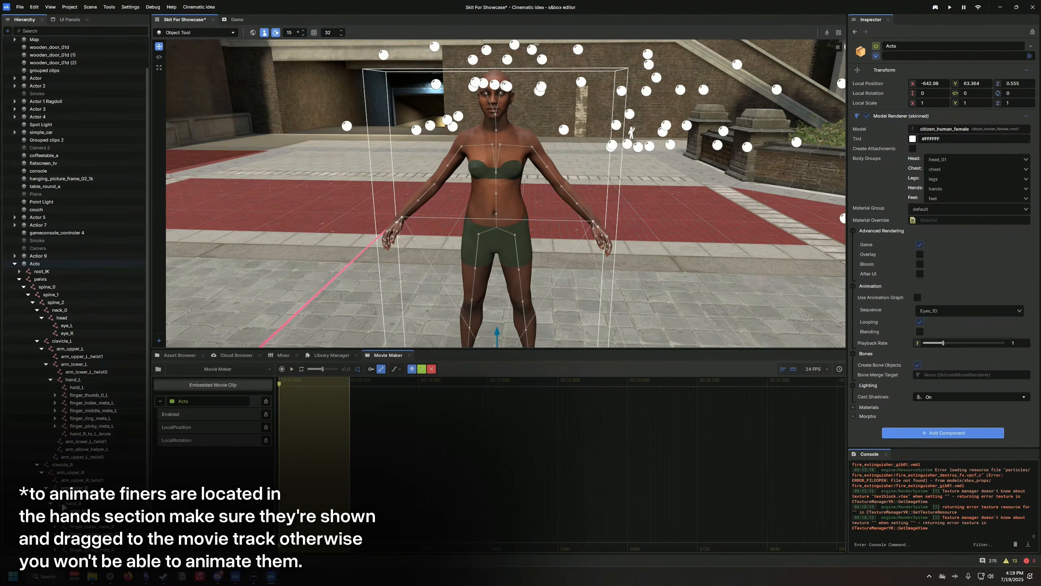
scroll(67, 504, "down", 3)
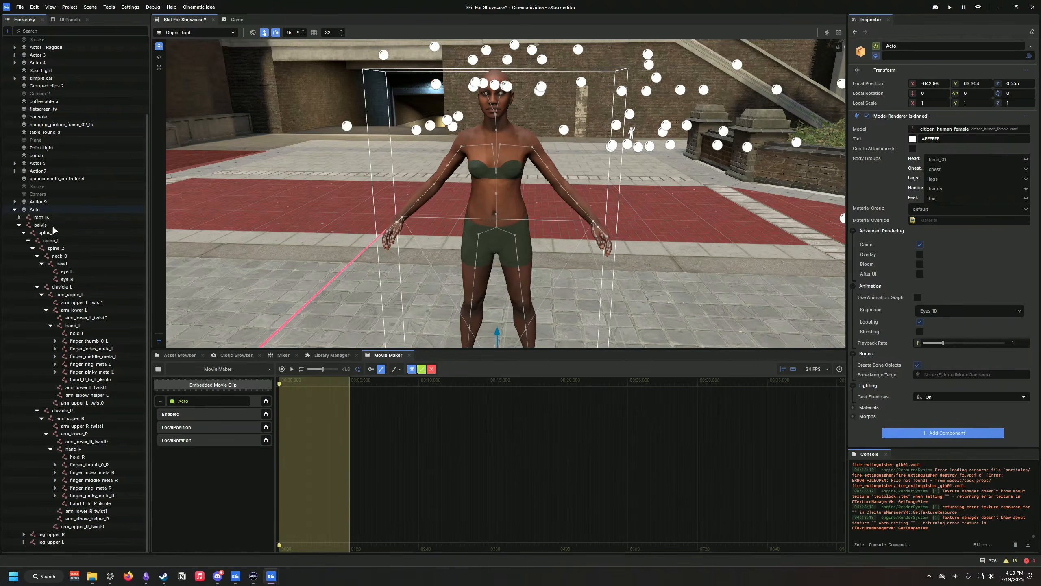
Step: Select all of Acto's listed bones from pelvis through leg_upper_L and add them as tracks to the movie clip
left_click(41, 224)
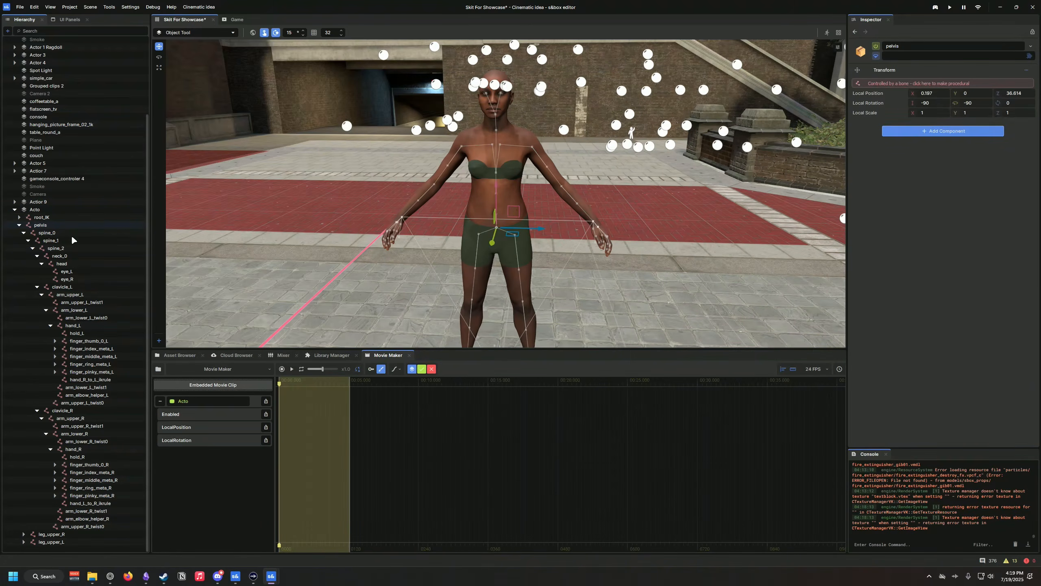
left_click(51, 542, "shift")
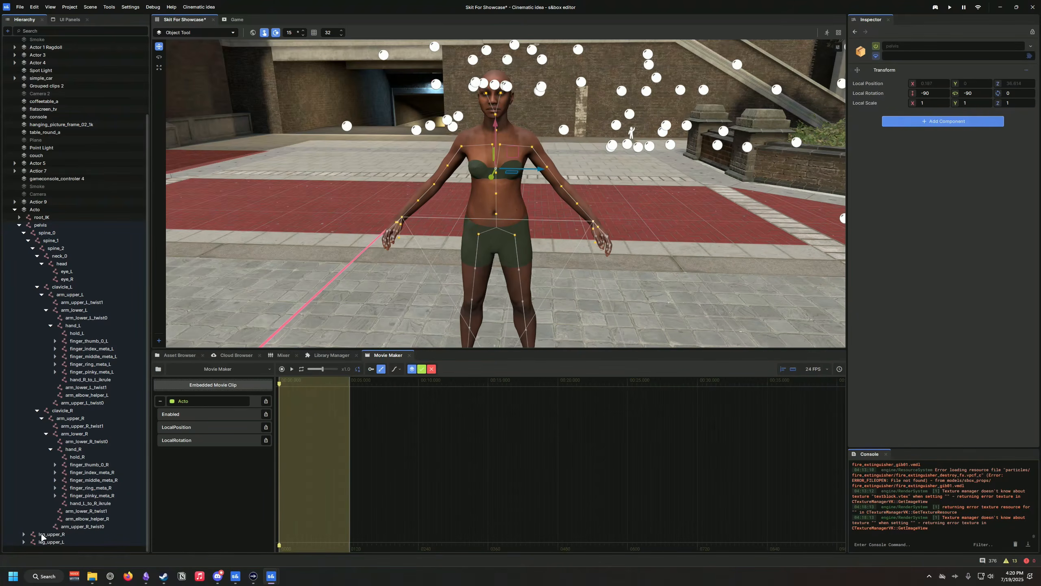
left_click_drag(66, 542, 235, 394)
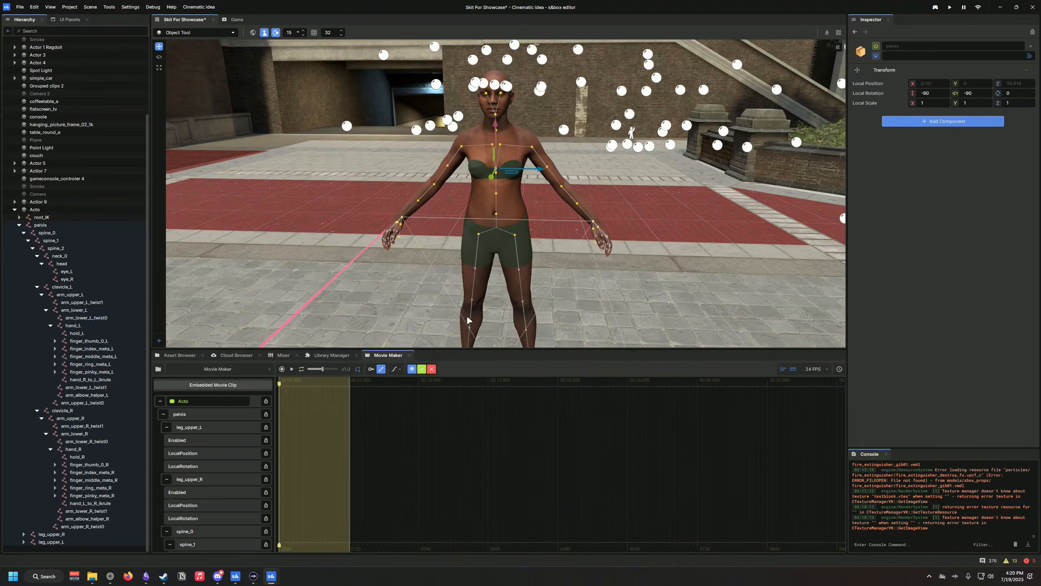
Step: Rotate the arm_upper_R bone to raise Acto's right arm outward, and scrub the timeline to preview the motion
scroll(413, 231, "up", 4)
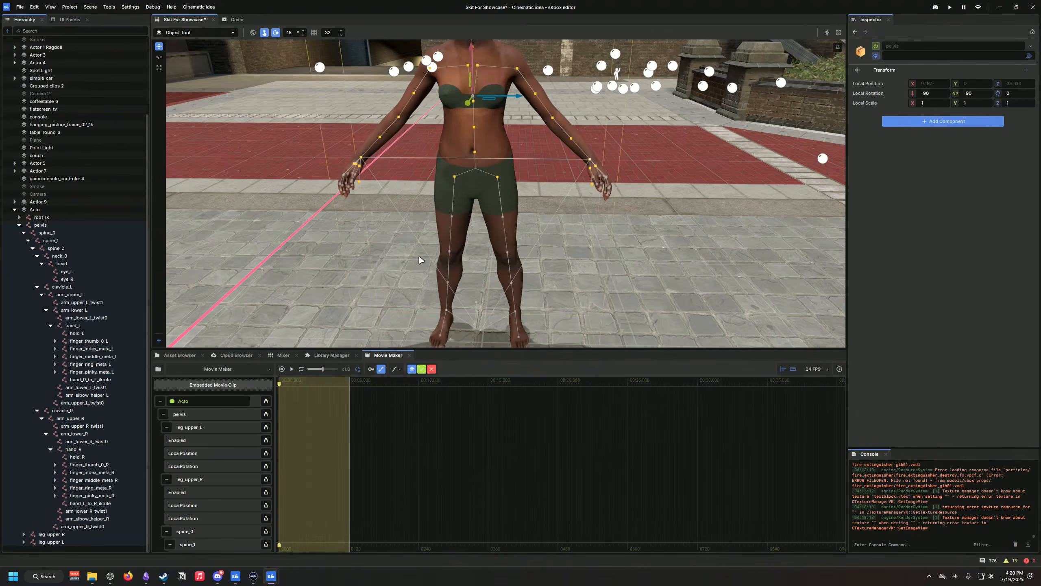
key("s")
right_click_drag(602, 264, 581, 212)
key("w")
left_click(585, 210)
key("e")
left_click_drag(570, 183, 567, 180)
left_click(312, 384)
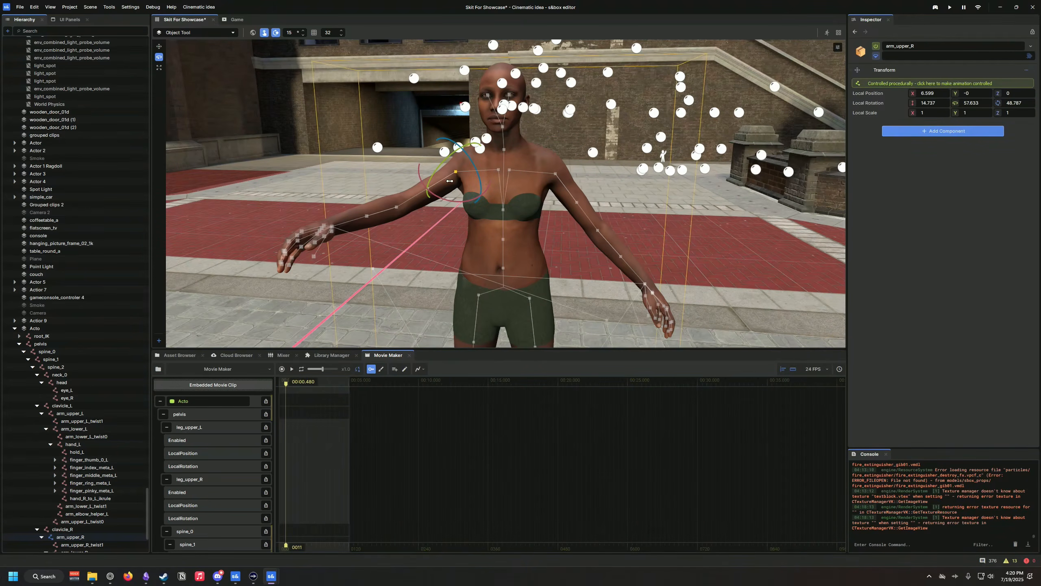
left_click_drag(327, 384, 261, 391)
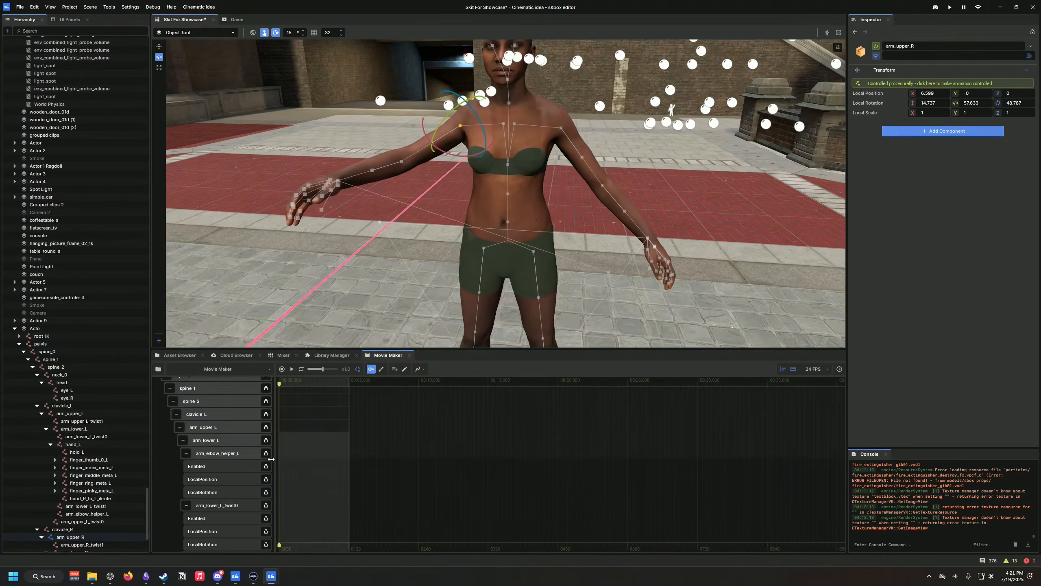
Step: Enlarge the Movie Maker panel and track list, and look through the bone tracks for the arm_upper_R position and rotation keyframes
scroll(272, 458, "up", 3)
scroll(275, 460, "down", 5)
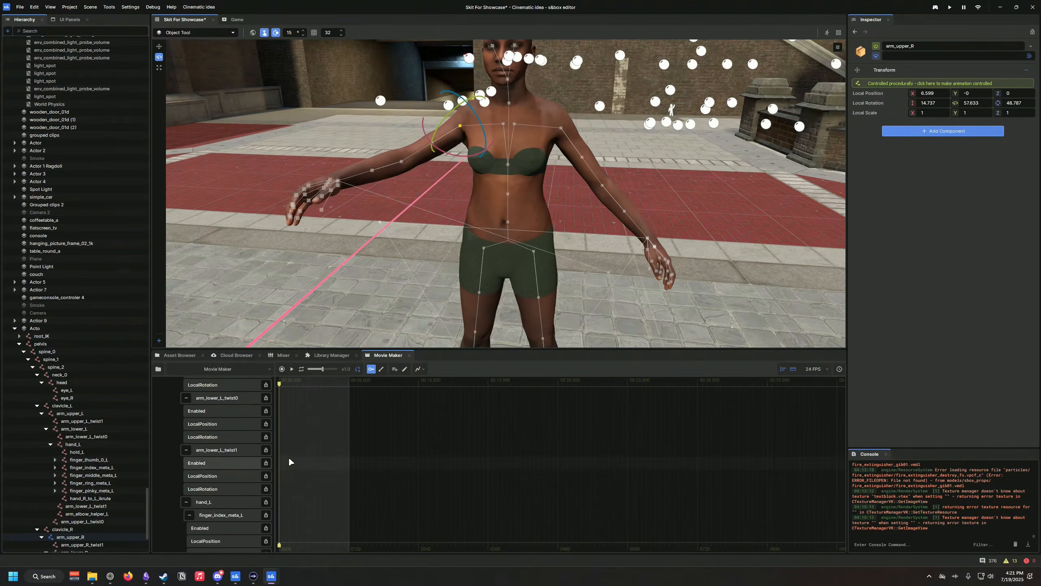
left_click_drag(501, 351, 501, 196)
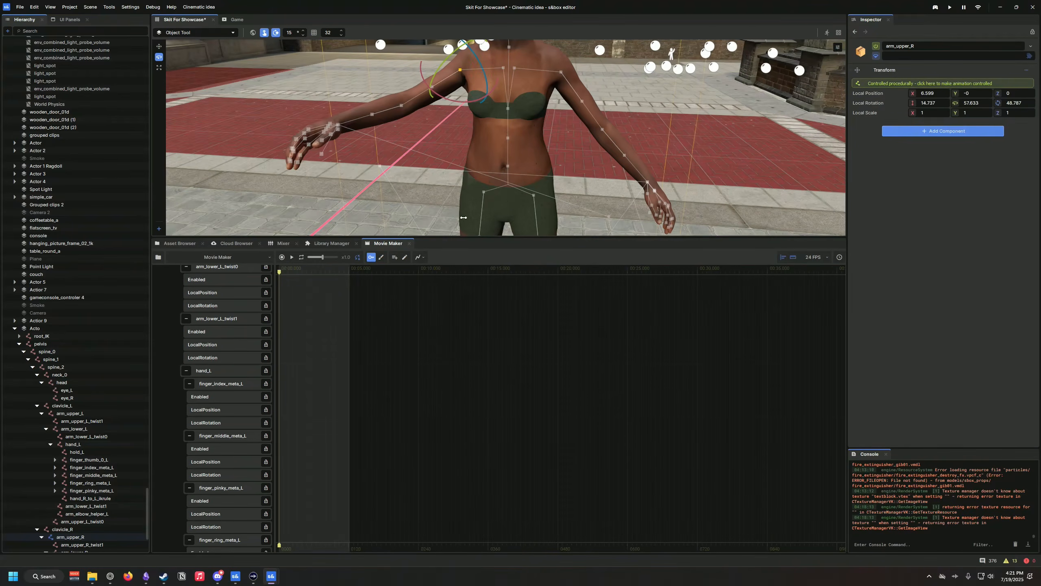
scroll(254, 443, "up", 6)
scroll(254, 443, "down", 6)
left_click_drag(274, 340, 320, 340)
scroll(186, 437, "down", 15)
scroll(187, 437, "down", 4)
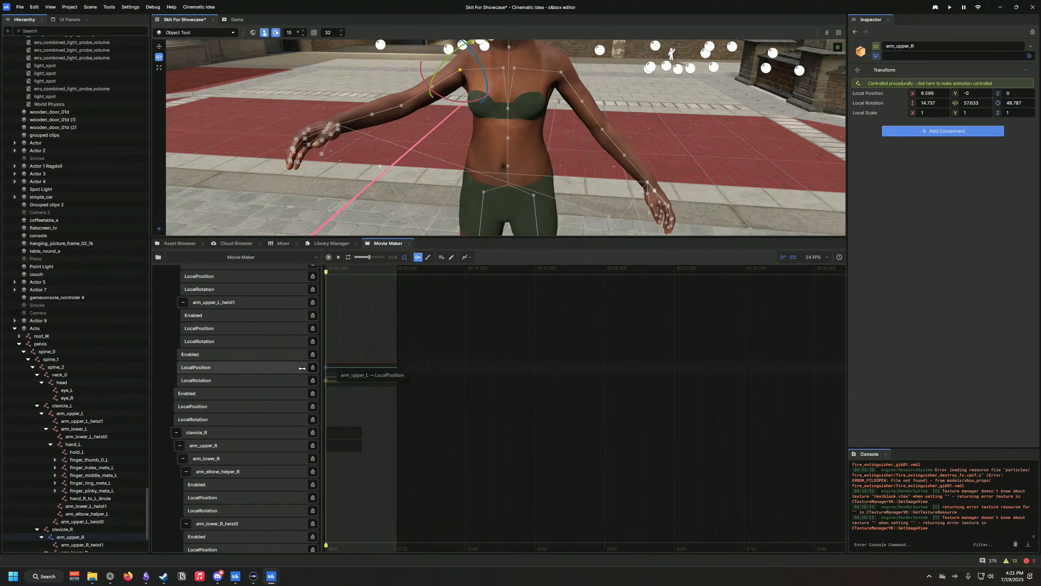
scroll(304, 368, "up", 2)
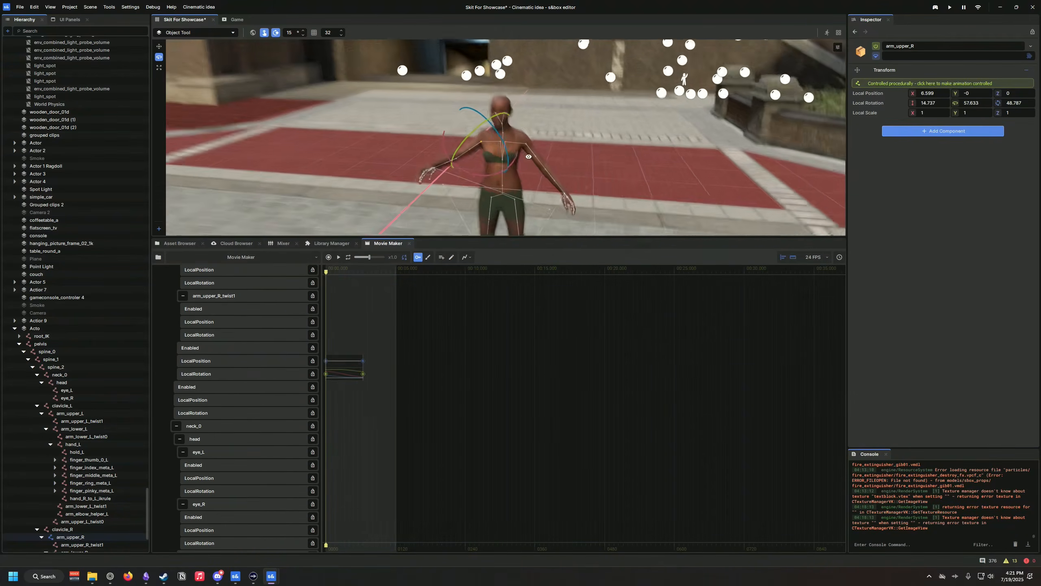
scroll(527, 156, "up", 4)
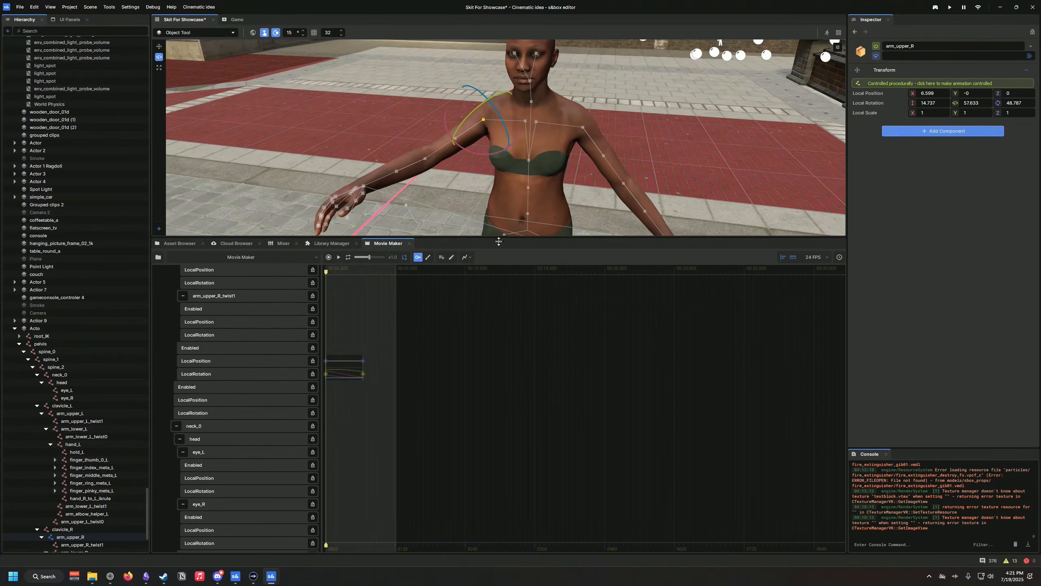
left_click_drag(499, 239, 507, 273)
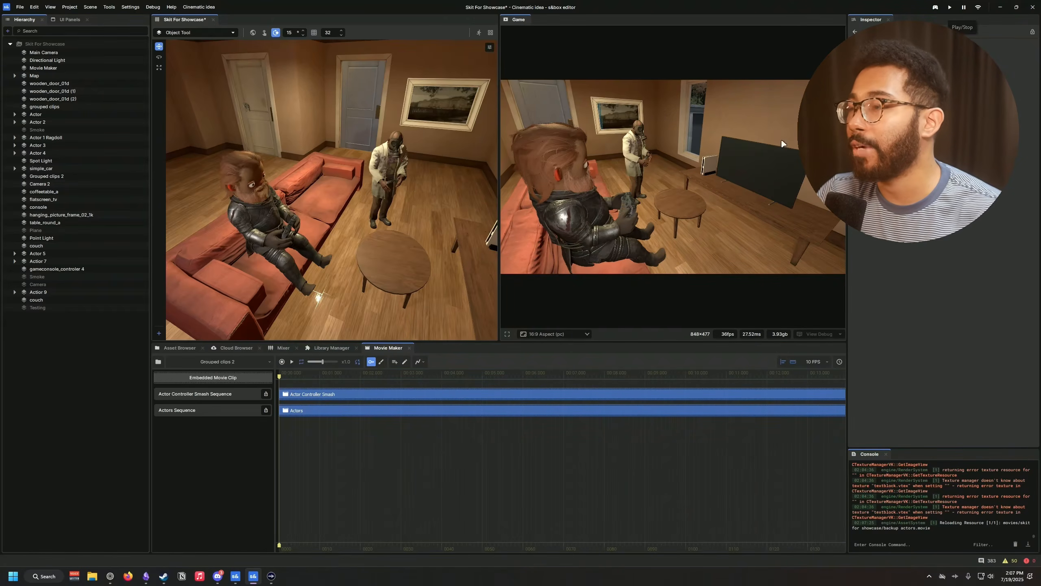
Step: Play the Grouped clips 2 movie with the living-room actors, stop it, and return the playhead to the start
left_click(292, 363)
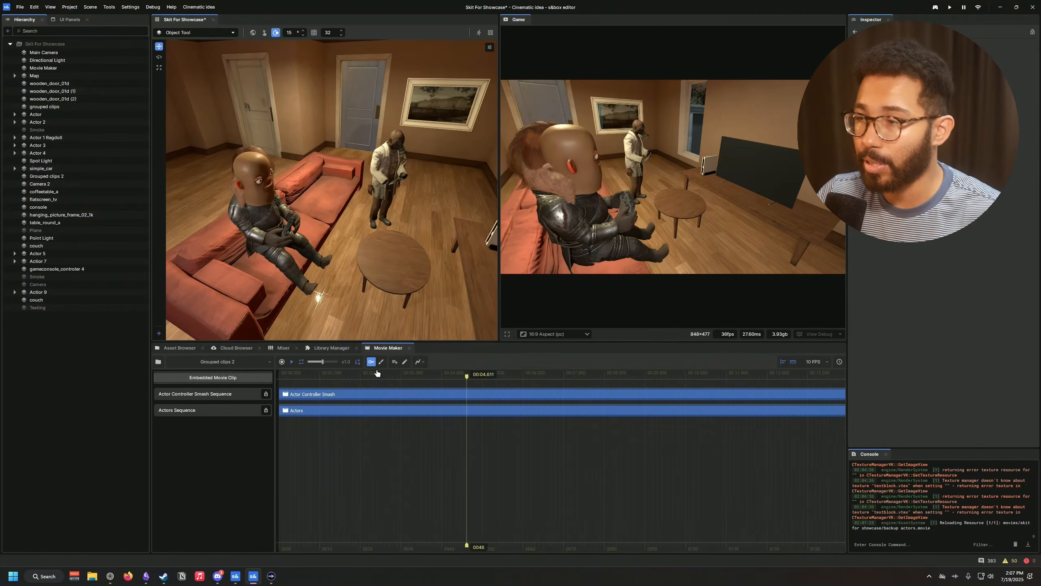
left_click(292, 362)
left_click(280, 375)
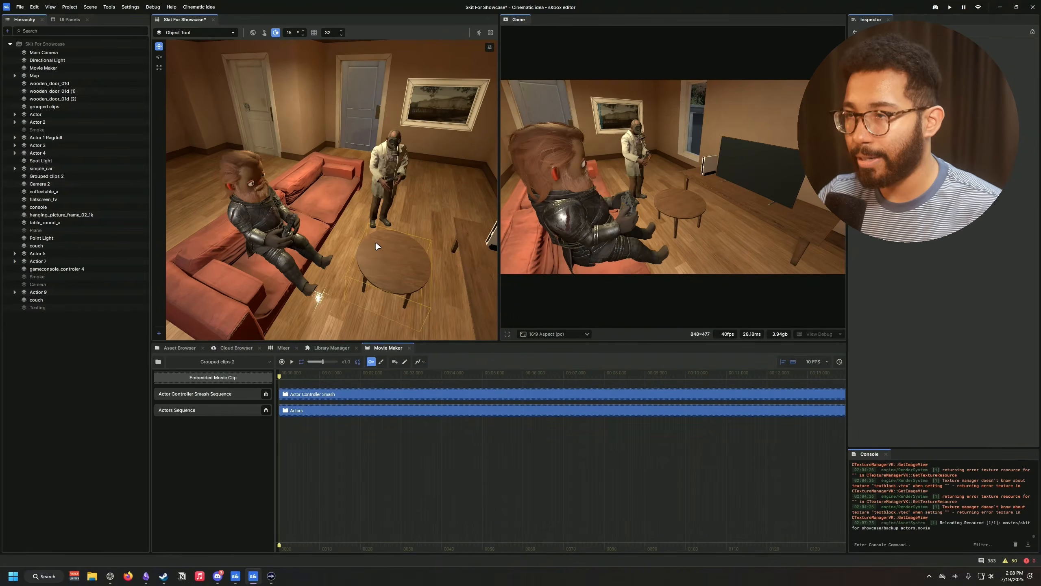
Step: View the character seated on the couch up close and select its parent object, Actor 5, to inspect its components
right_click_drag(375, 241, 310, 232)
left_click(299, 221)
mouse_move(373, 246)
right_mouse_down()
mouse_move(422, 245)
mouse_move(368, 246)
right_mouse_up()
key("w")
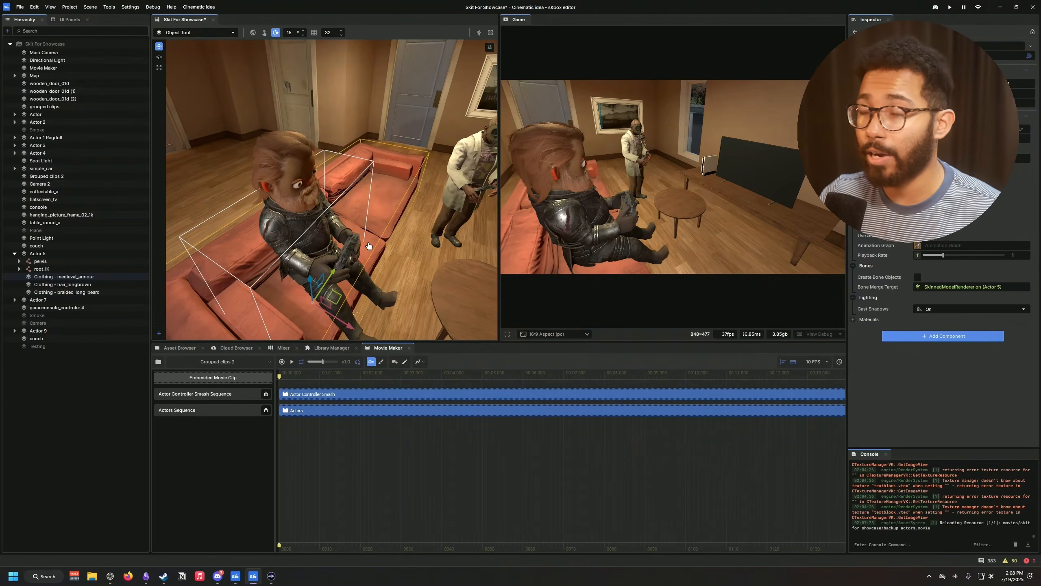
right_click_drag(393, 254, 518, 265)
scroll(424, 263, "down", 4)
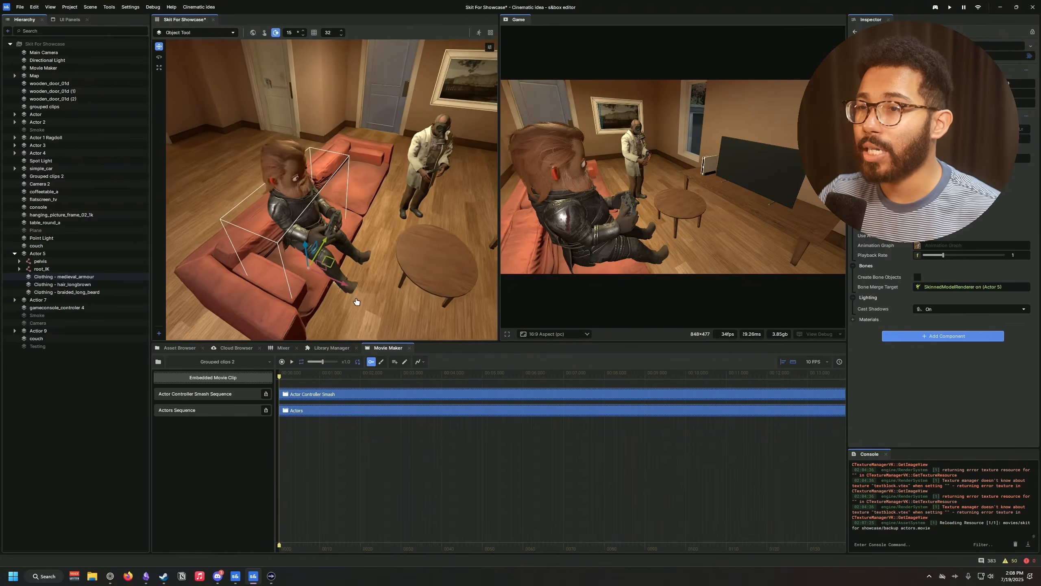
double_click(46, 254)
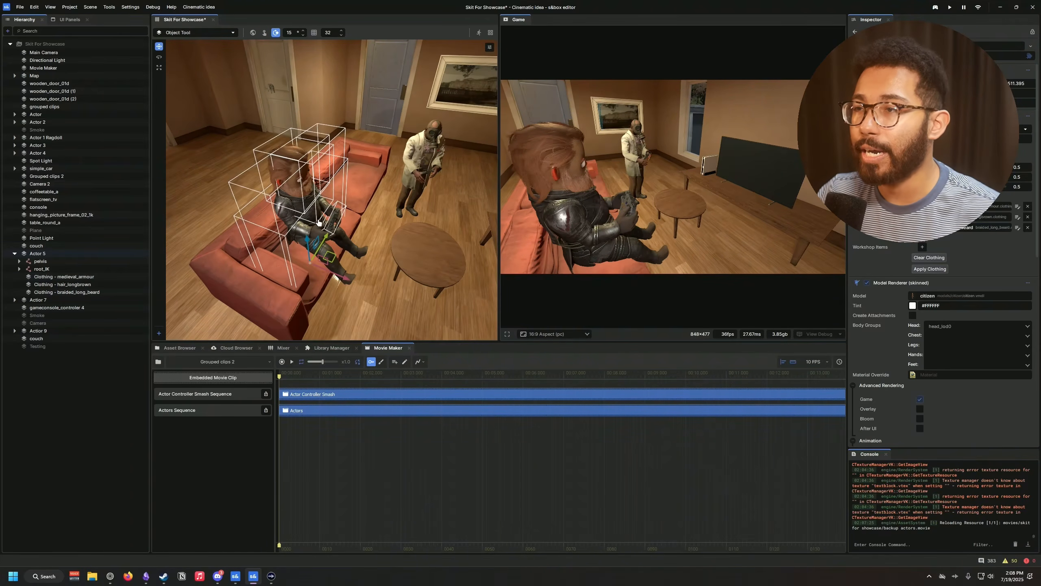
Step: View the seated character up close and examine the animation and bone settings of Actor 5's skinned Model Renderer
right_click_drag(183, 202, 271, 197)
scroll(874, 362, "down", 3)
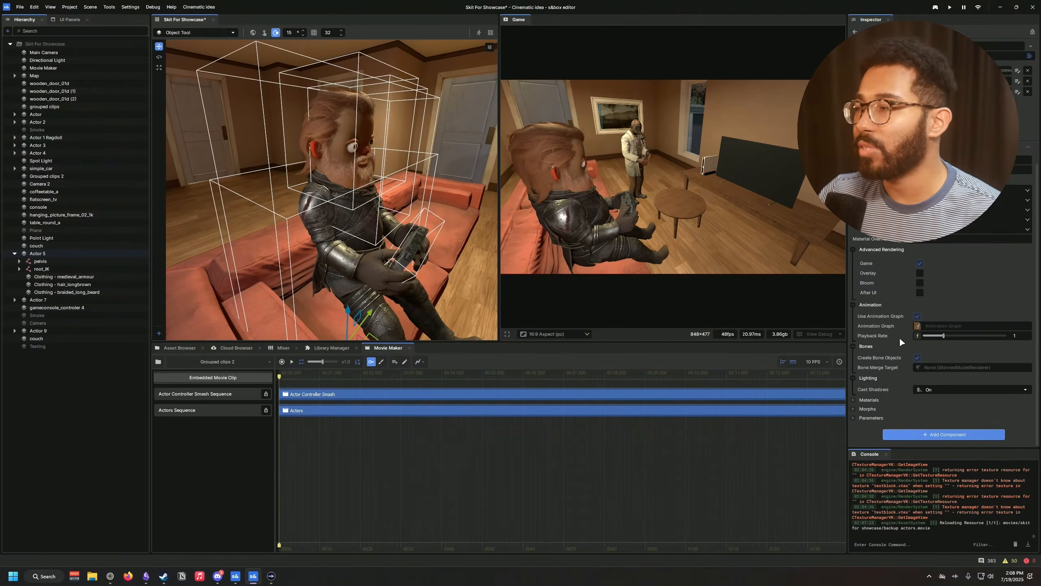
key("s")
right_click_drag(461, 300, 229, 88)
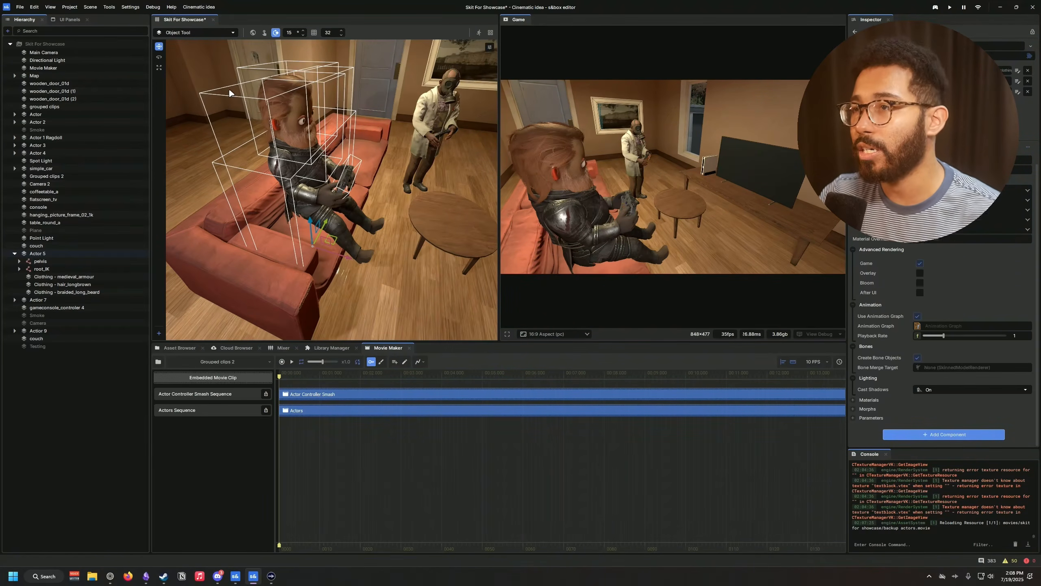
Step: View the couch character and the standing gas-mask character together, and select the standing character's labcoat to inspect it
key("w")
right_click_drag(388, 119, 425, 143)
key("s")
key("w")
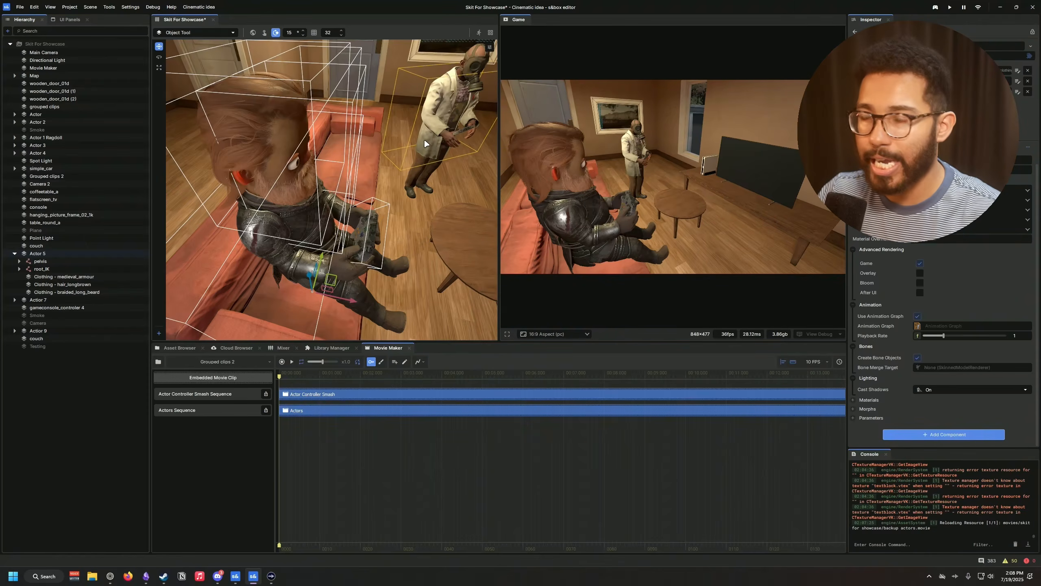
left_click(423, 138)
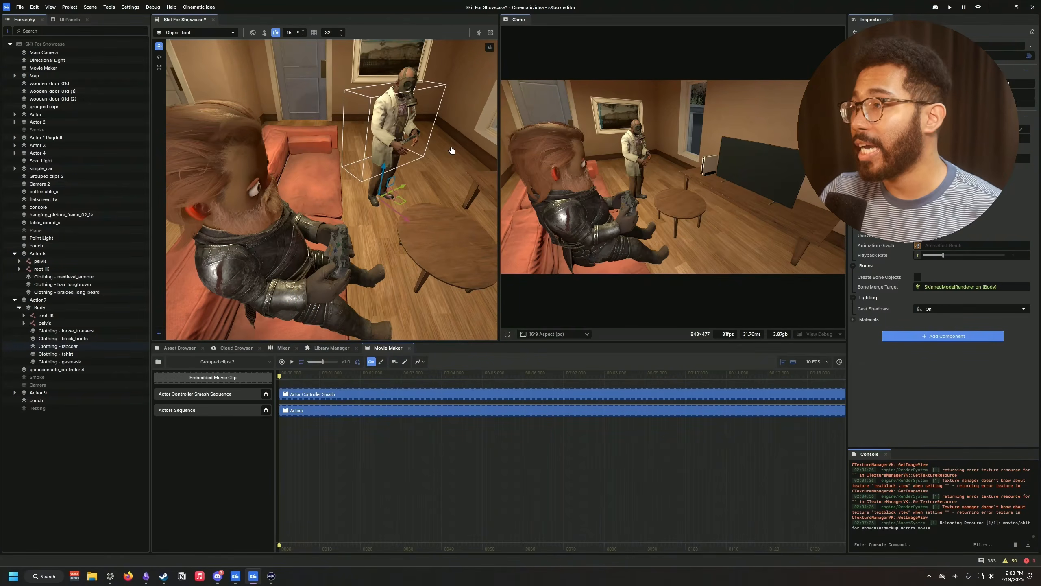
right_click_drag(406, 203, 337, 386)
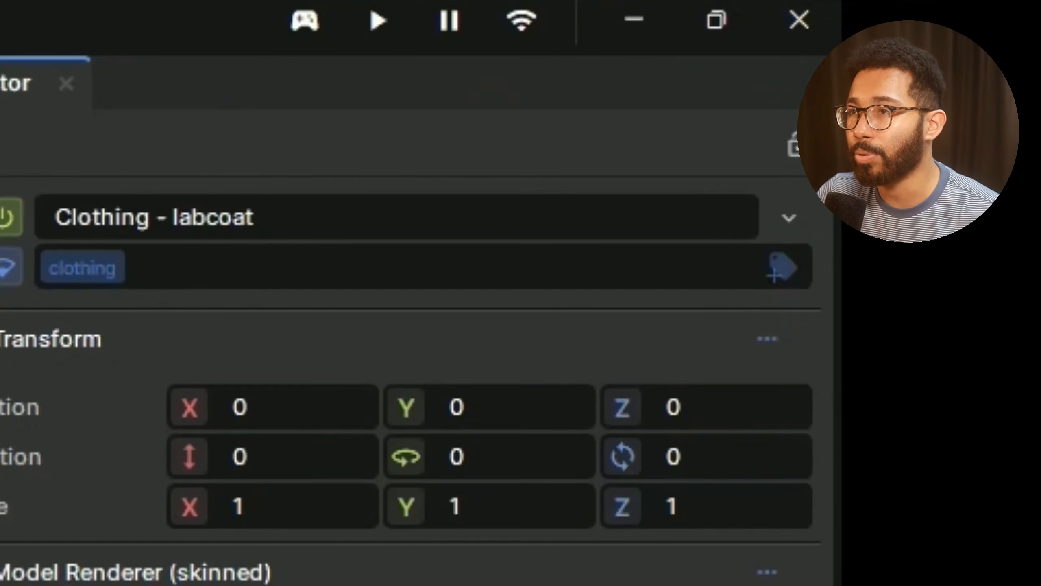
Step: Enter play mode, switch Movie Maker to Grouped clips 2, and preview the movie briefly
left_click(383, 37)
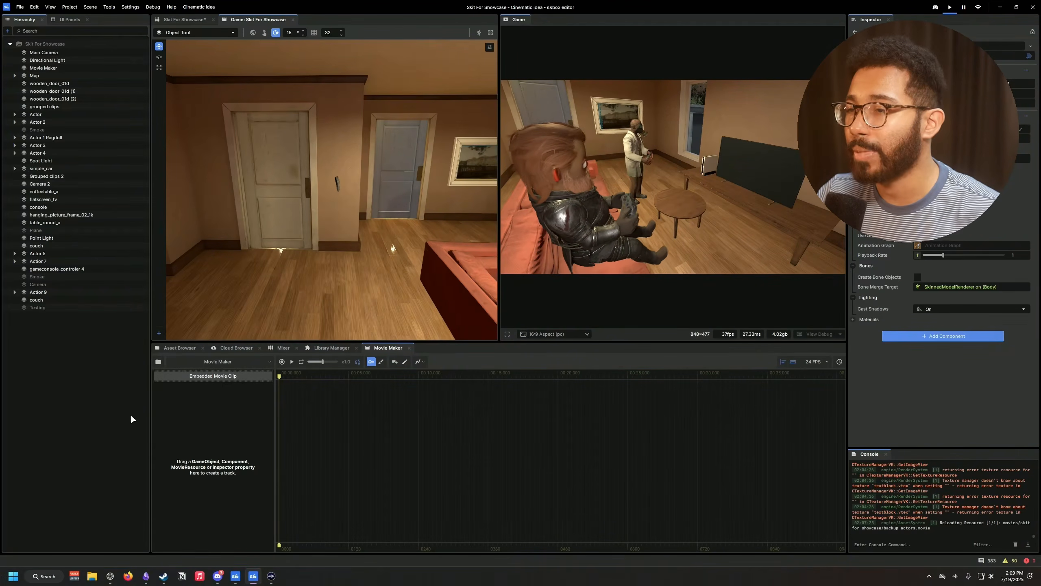
left_click(228, 364)
left_click(221, 390)
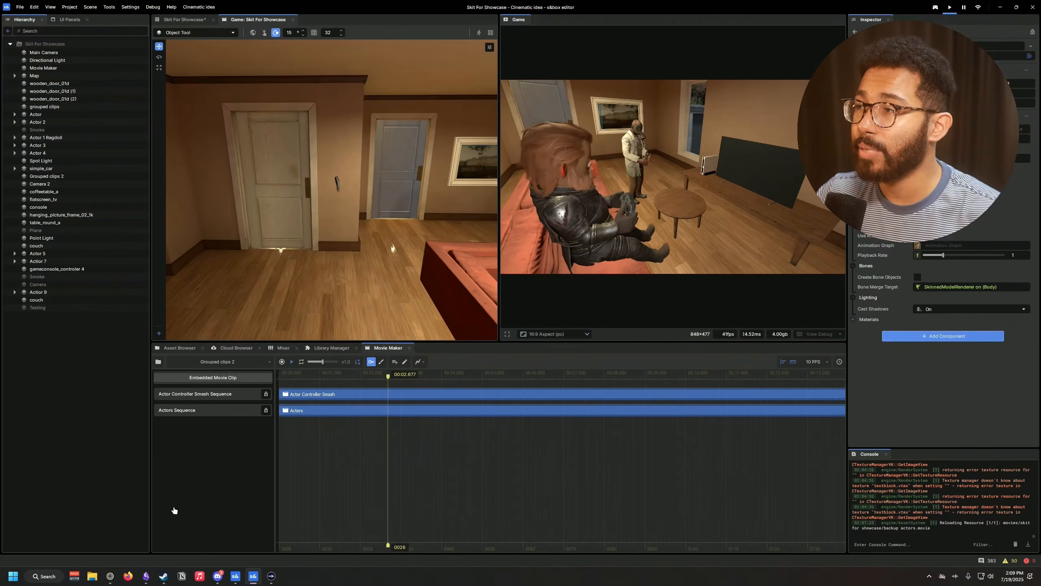
key("space")
Step: Dock the Game view as a tab in the scene viewport area and play the movie from its start, pausing partway
left_click_drag(518, 19, 331, 184)
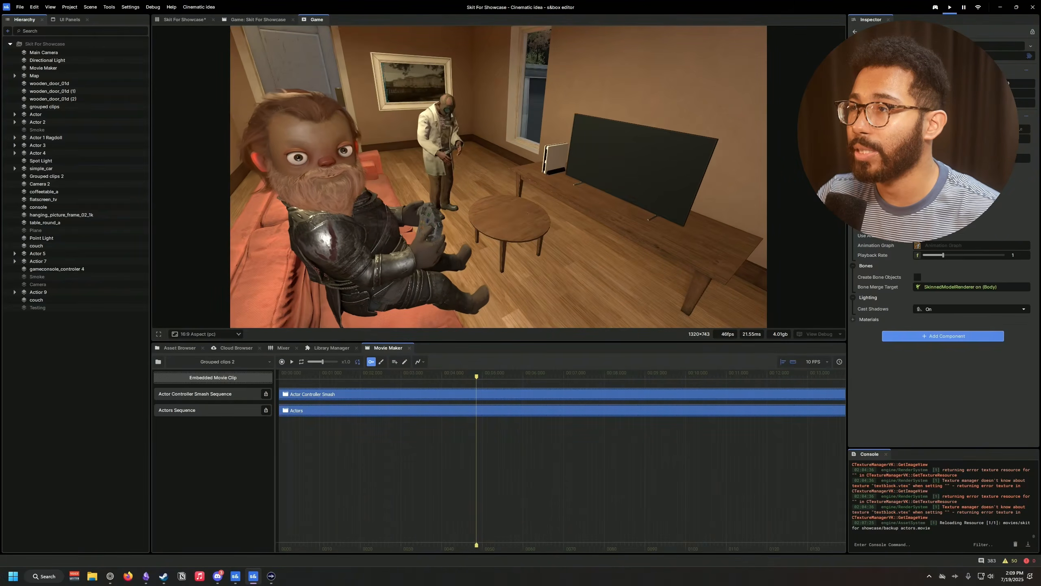
left_click_drag(320, 375, 278, 376)
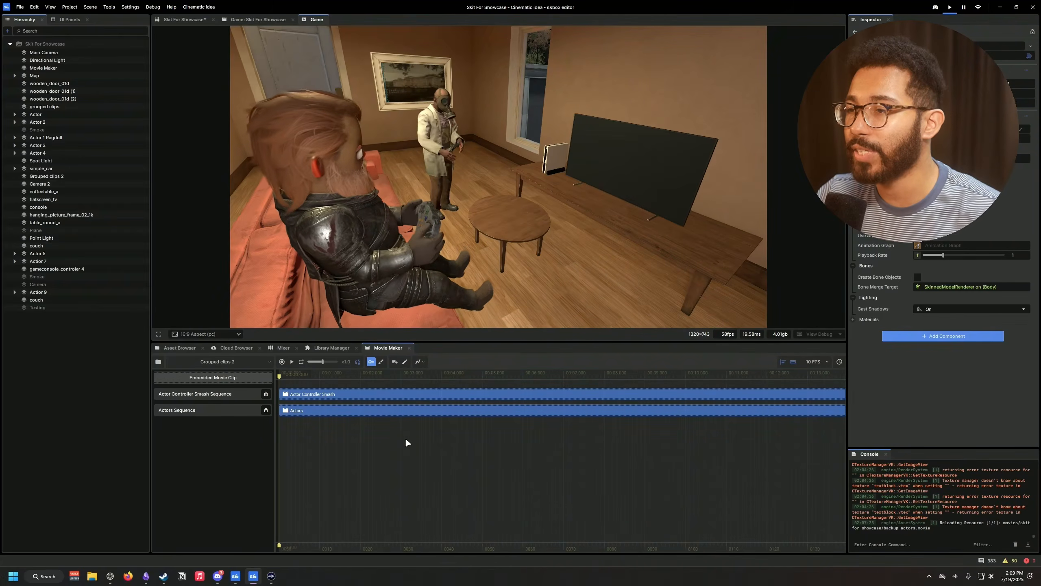
key("space")
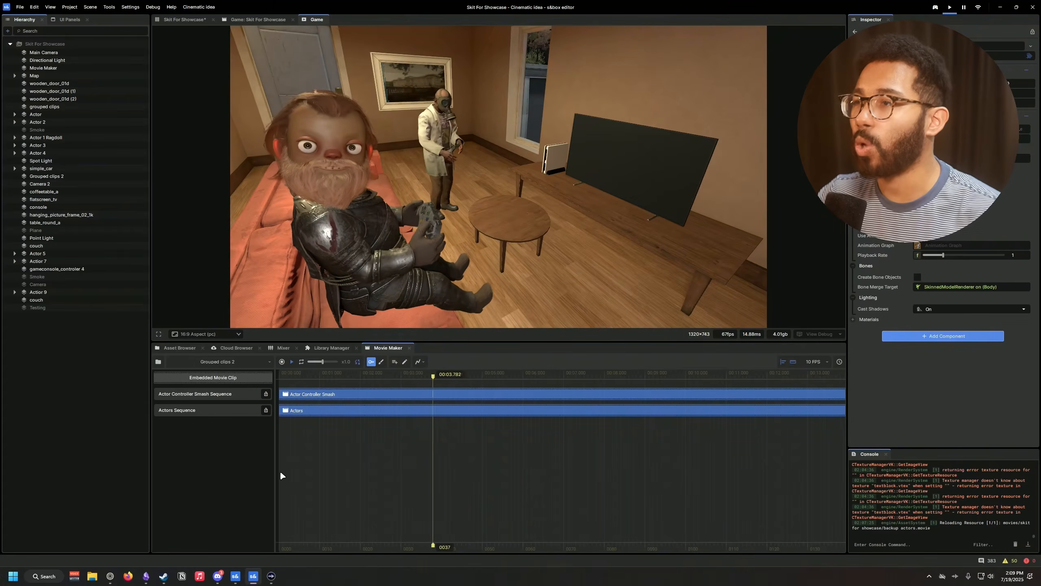
key("space")
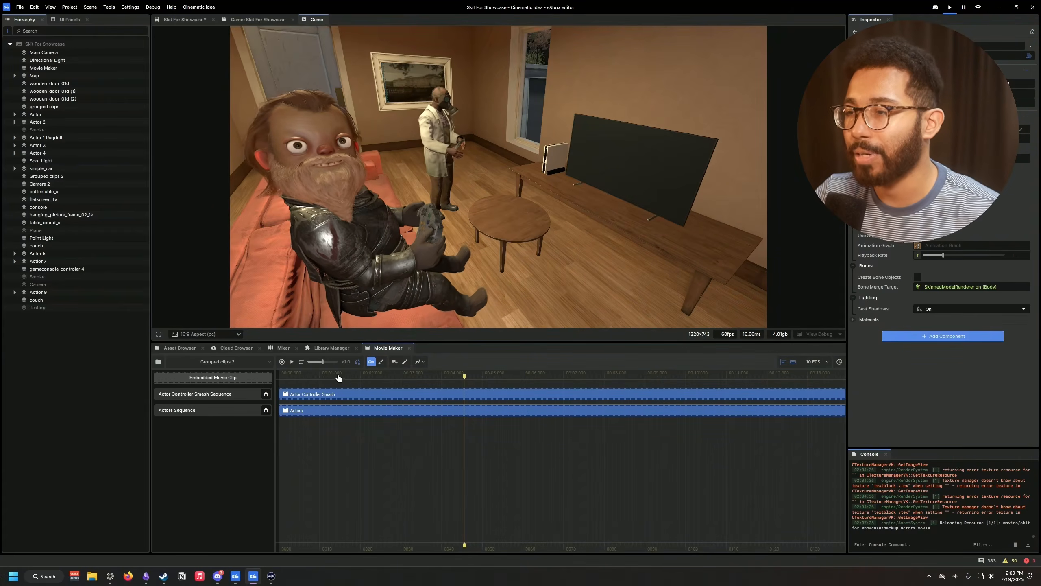
Step: Replay the Grouped clips 2 movie from near its start and again from 0 seconds, pausing partway through
left_click(308, 374)
key("space")
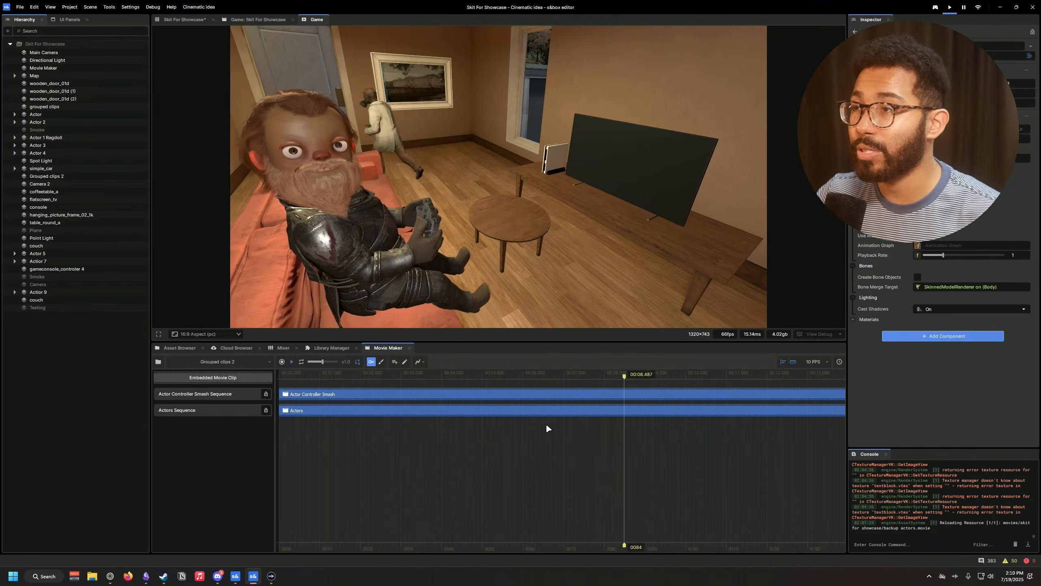
left_click_drag(616, 374, 279, 375)
key("space")
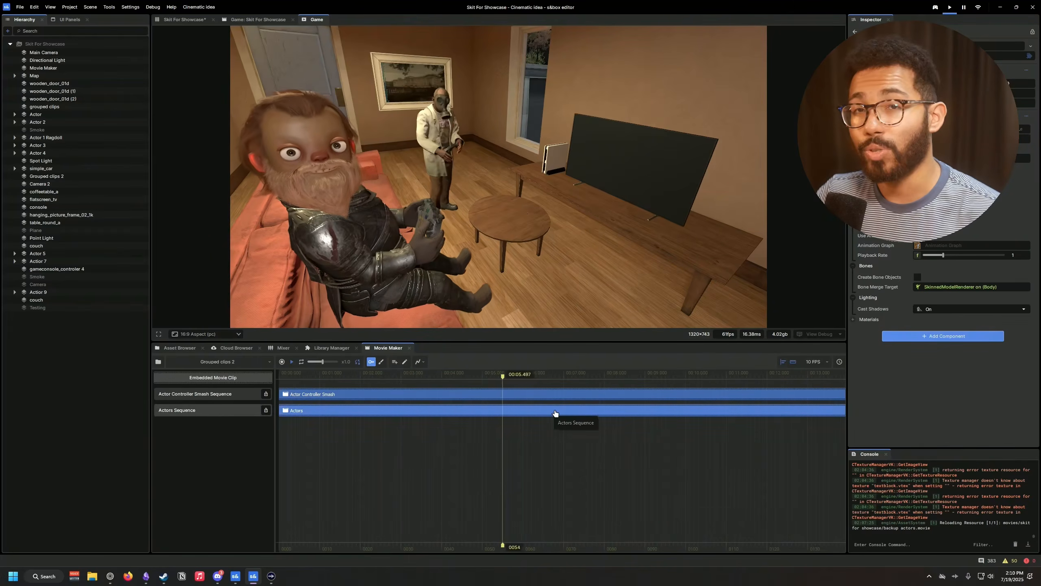
key("space")
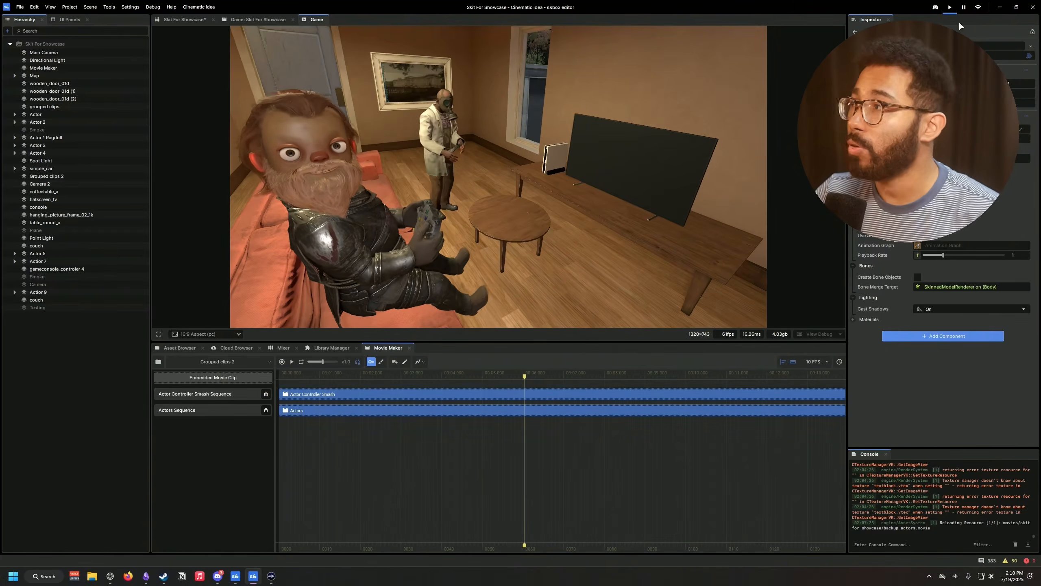
Step: Stop play mode and look over the living-room actors in the scene before returning to the Game view
left_click(949, 8)
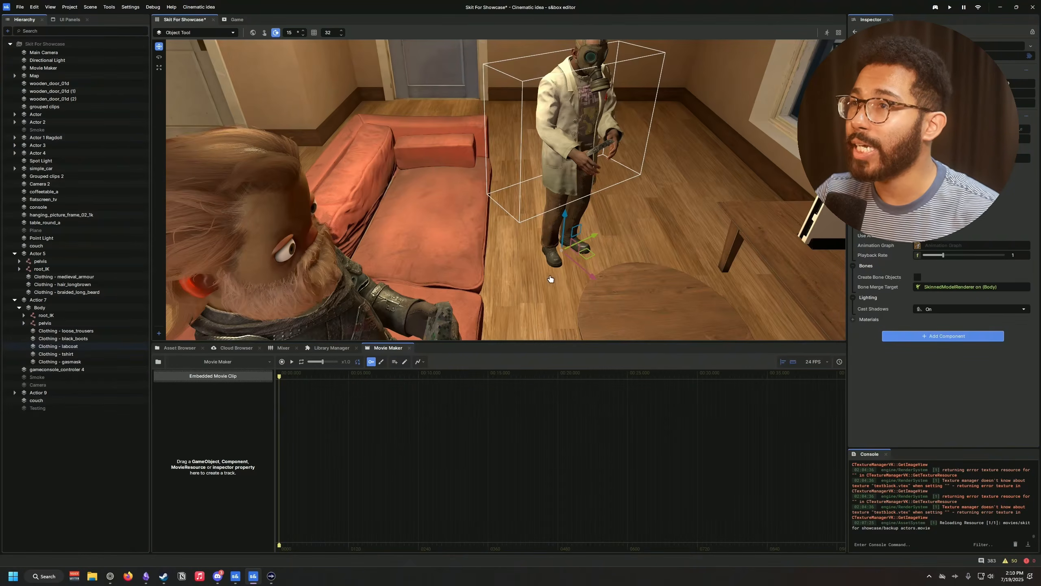
right_click_drag(540, 275, 392, 77)
left_click(237, 19)
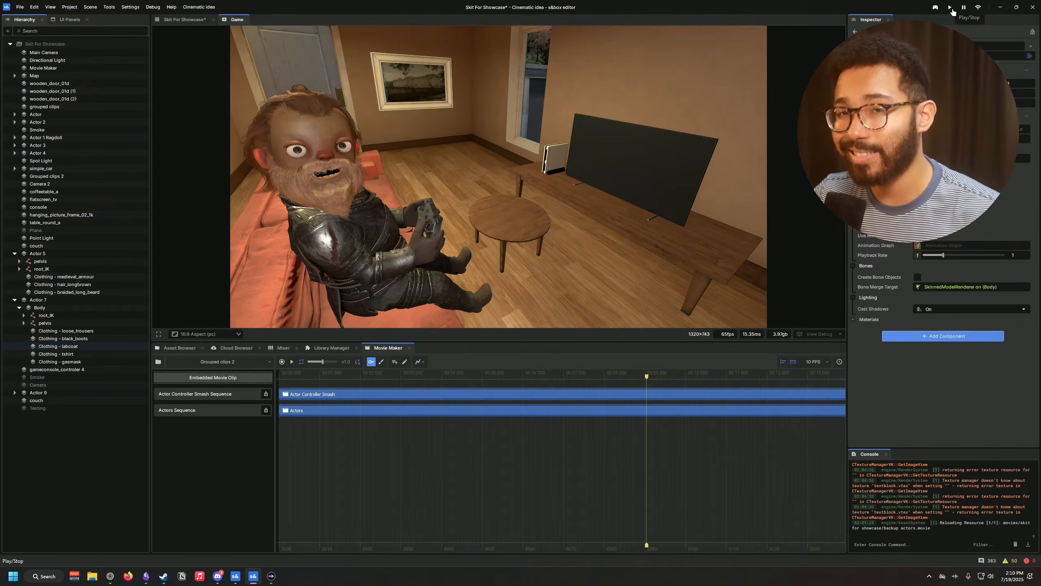
Step: Enter play mode again, load Grouped clips 2 in Movie Maker, and place the playhead at about 1.5 seconds
left_click(950, 9)
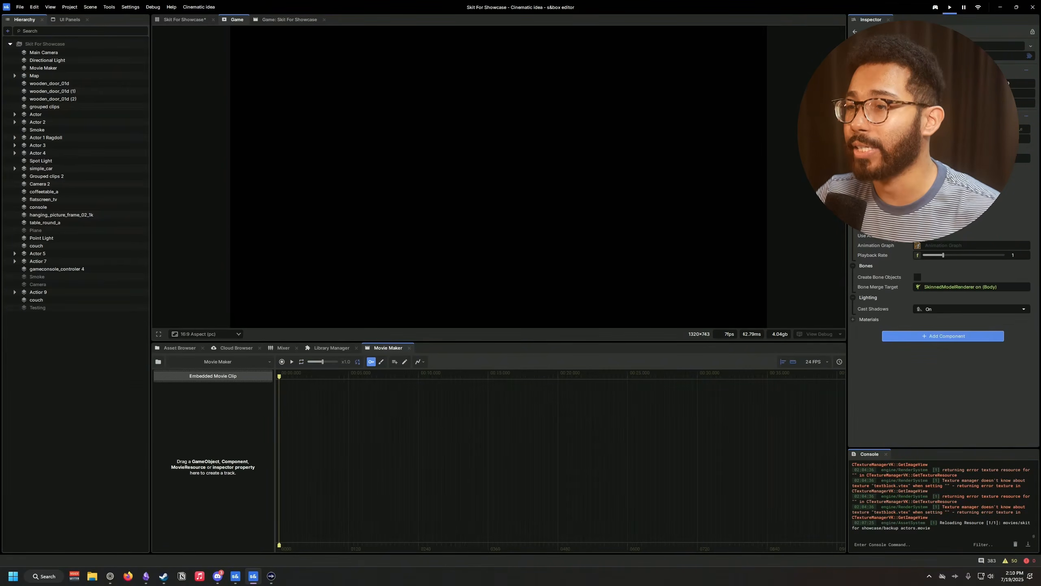
key("super")
mouse_move(364, 372)
left_mouse_down()
mouse_move(302, 376)
mouse_move(423, 374)
mouse_move(378, 384)
left_mouse_up()
left_click(258, 362)
left_click(225, 393)
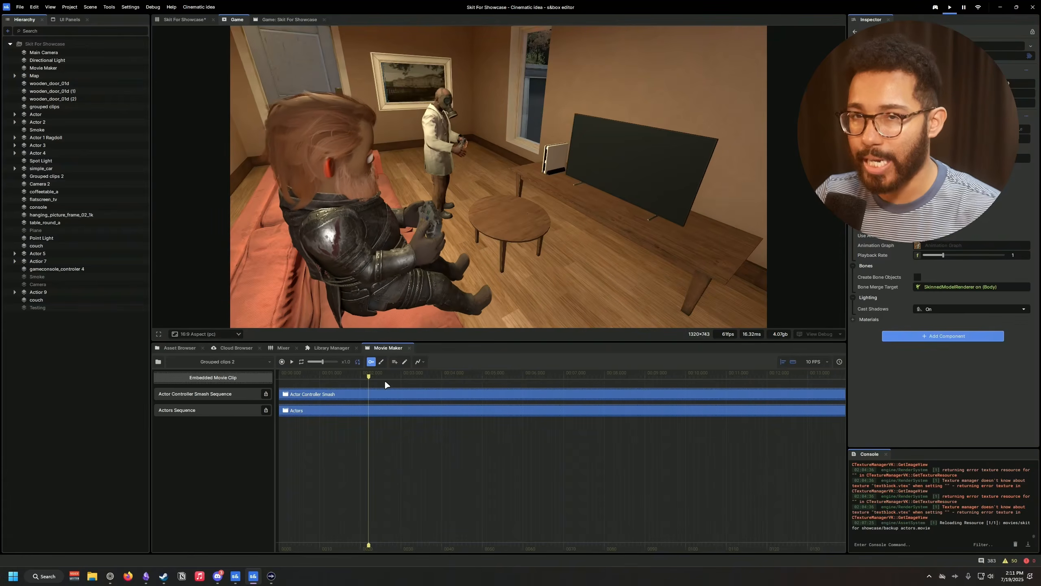
left_click(340, 374)
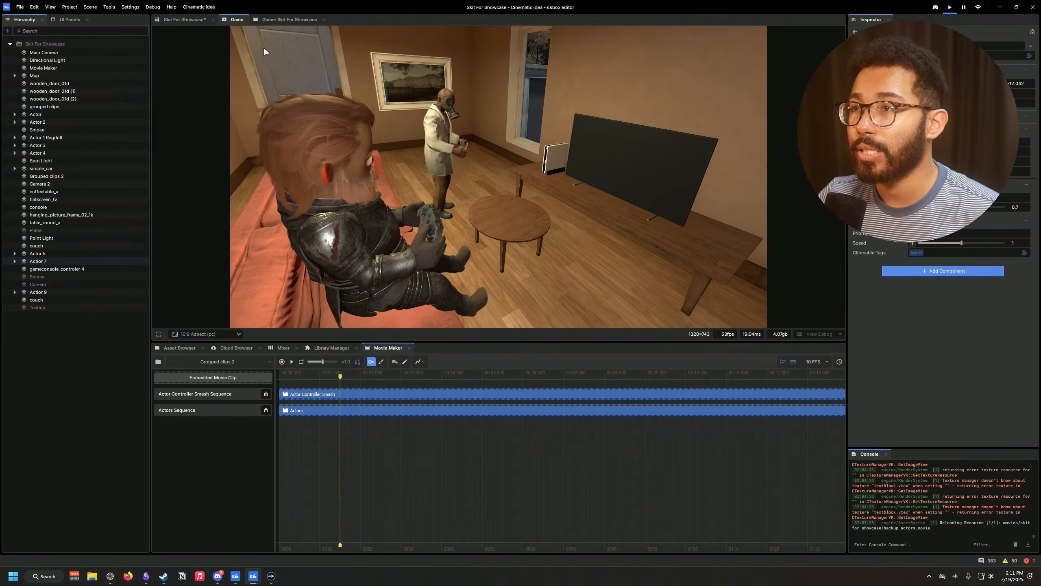
Step: Return to the Skit For Showcase scene view, load Grouped clips 2, and open the Actors sequence for editing
left_click(185, 19)
mouse_move(554, 208)
right_mouse_down()
mouse_move(508, 188)
mouse_move(400, 324)
mouse_move(427, 313)
mouse_move(415, 276)
mouse_move(366, 421)
right_mouse_up()
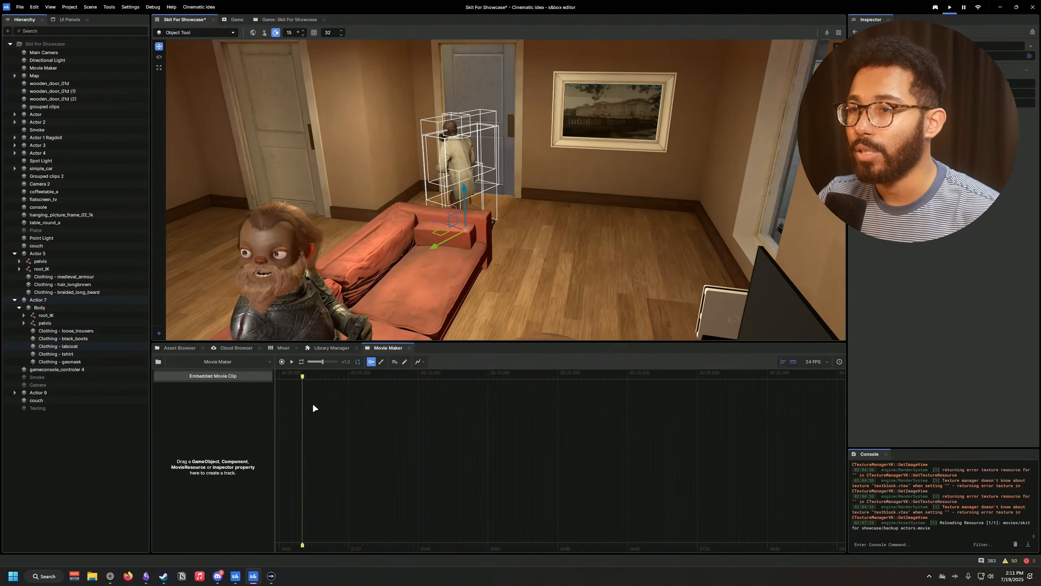
left_click(250, 361)
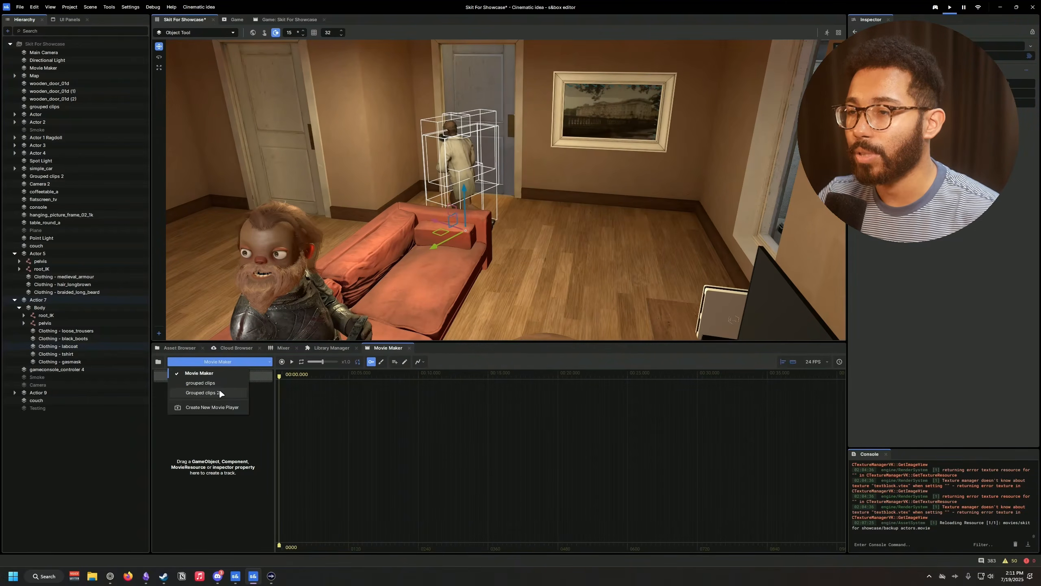
left_click(220, 389)
right_click(314, 410)
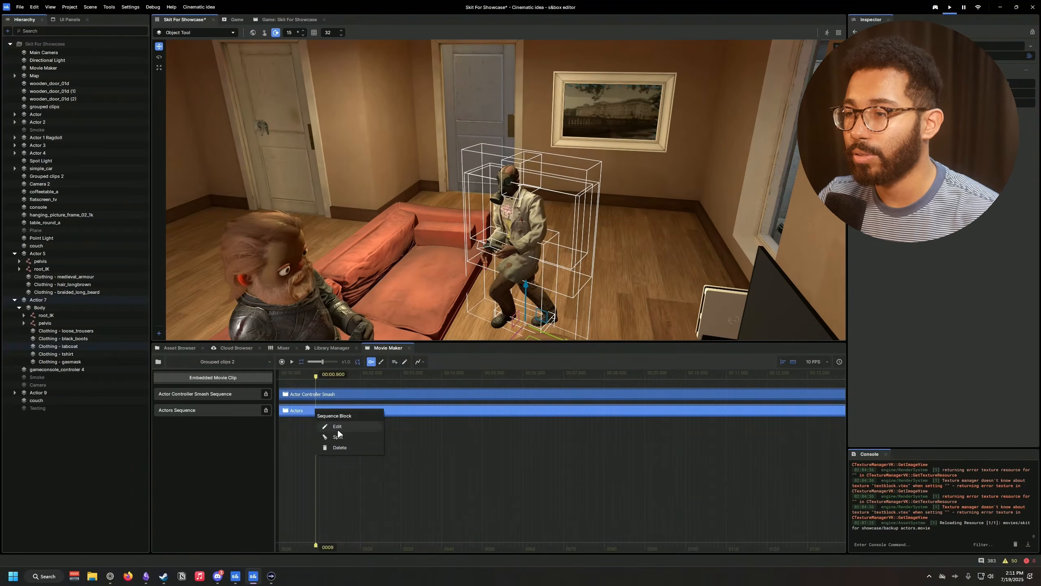
left_click(337, 426)
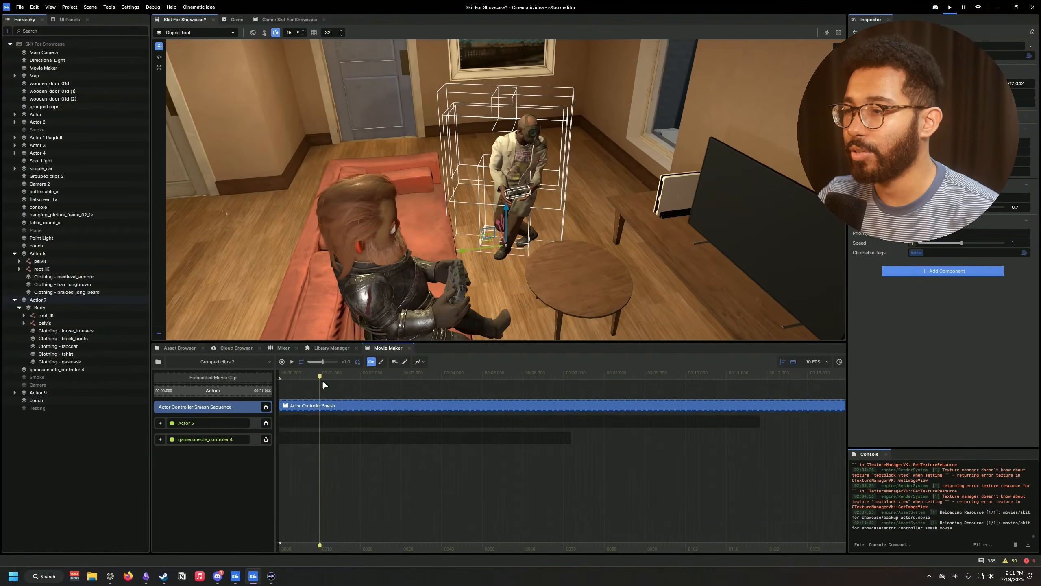
Step: Rewind the Actors sequence to its start and view the standing and seated actors in the scene
left_click_drag(318, 380, 279, 378)
right_click_drag(548, 277, 520, 270)
right_click_drag(439, 337, 518, 185)
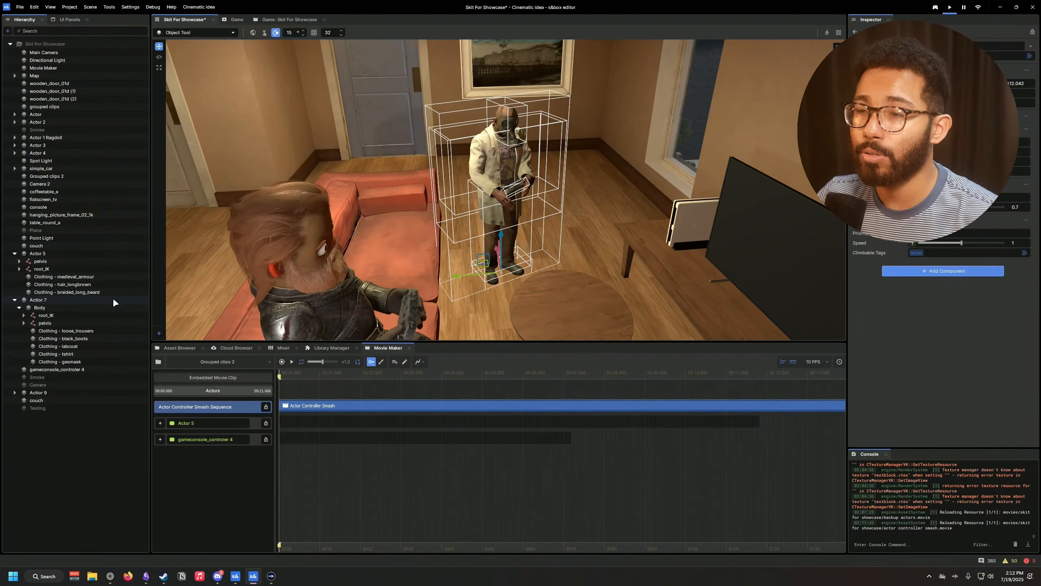
Step: Look up the Player Controller among the creatable object types, and select Actor 7 to review its controller and move-mode components
right_click(66, 449)
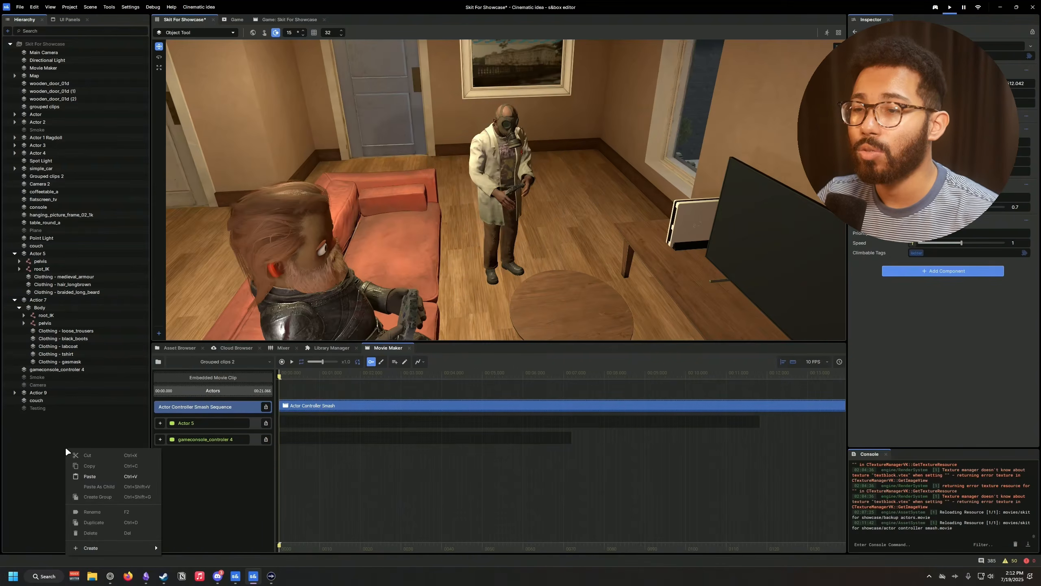
mouse_move(112, 551)
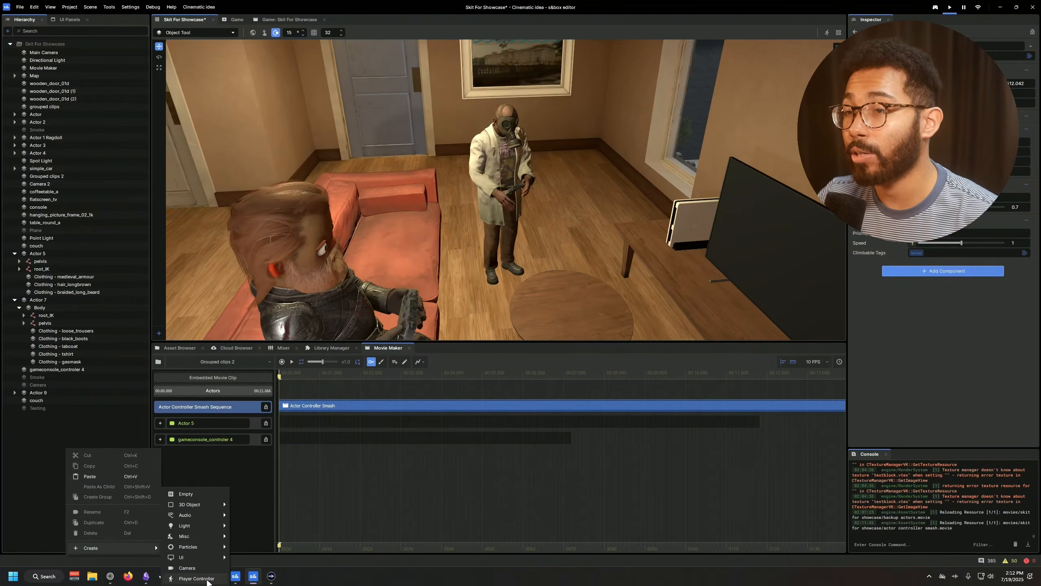
left_click(23, 450)
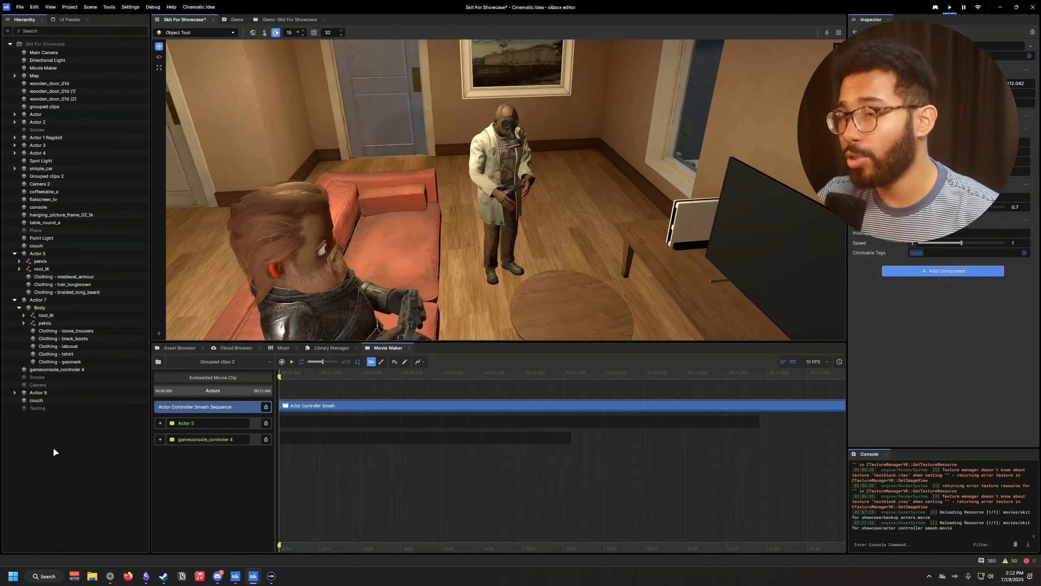
left_click(45, 300)
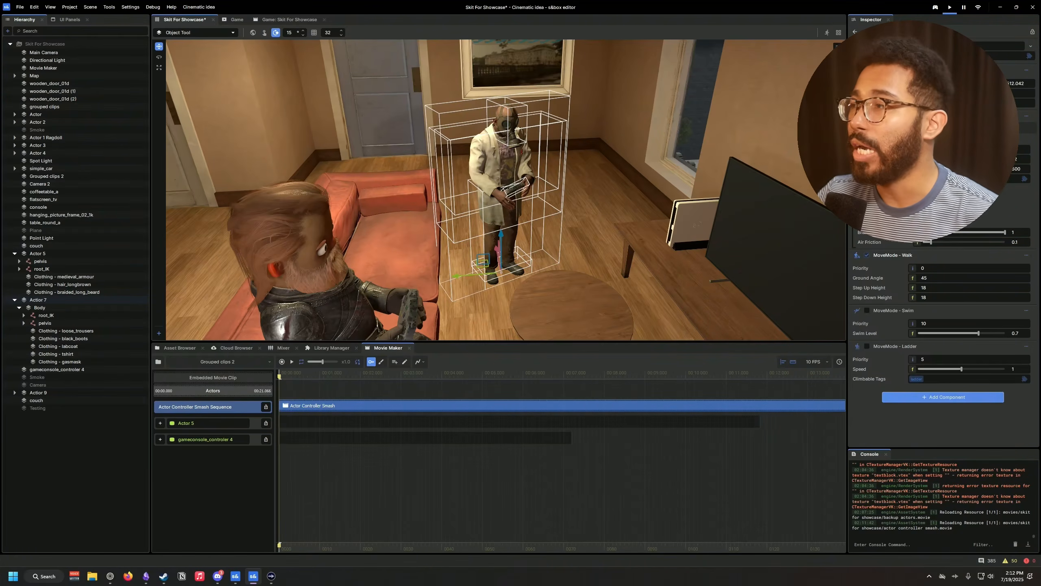
right_click_drag(602, 174, 235, 282)
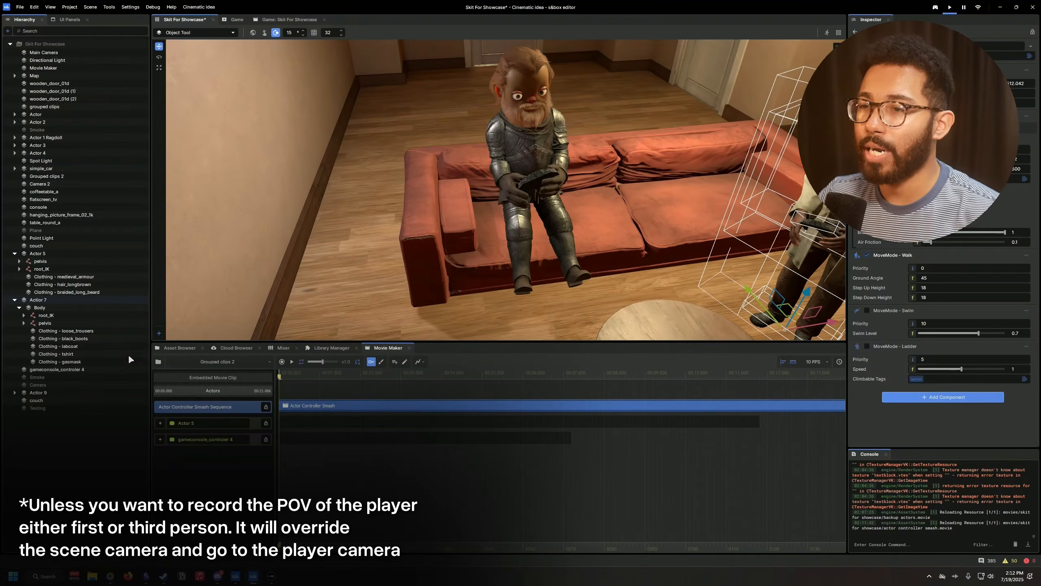
Step: Stop play mode, view Actor 7 in the scene, and return the empty Movie Maker timeline's playhead to the start
left_click(229, 19)
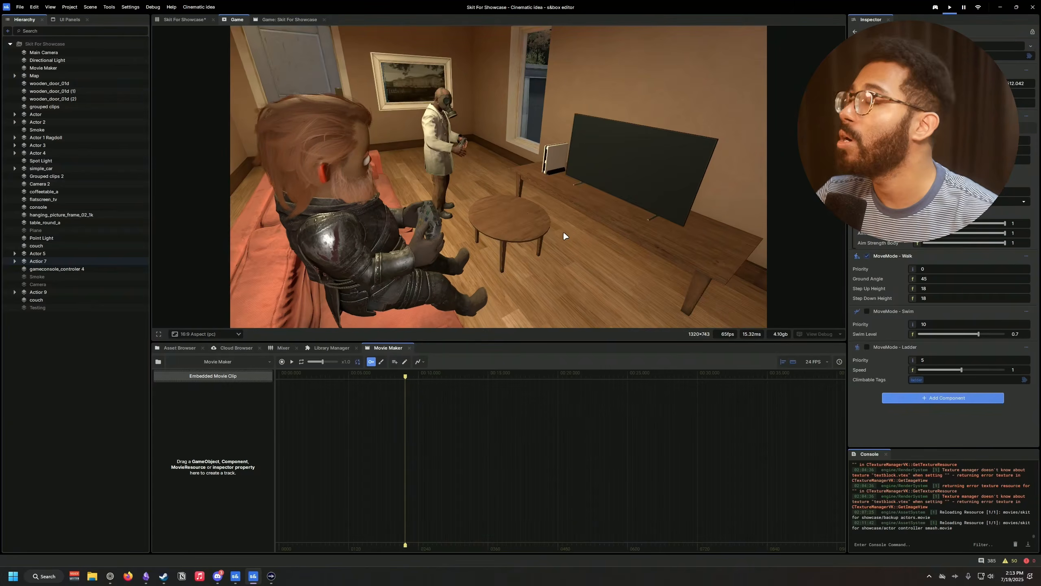
left_click(949, 8)
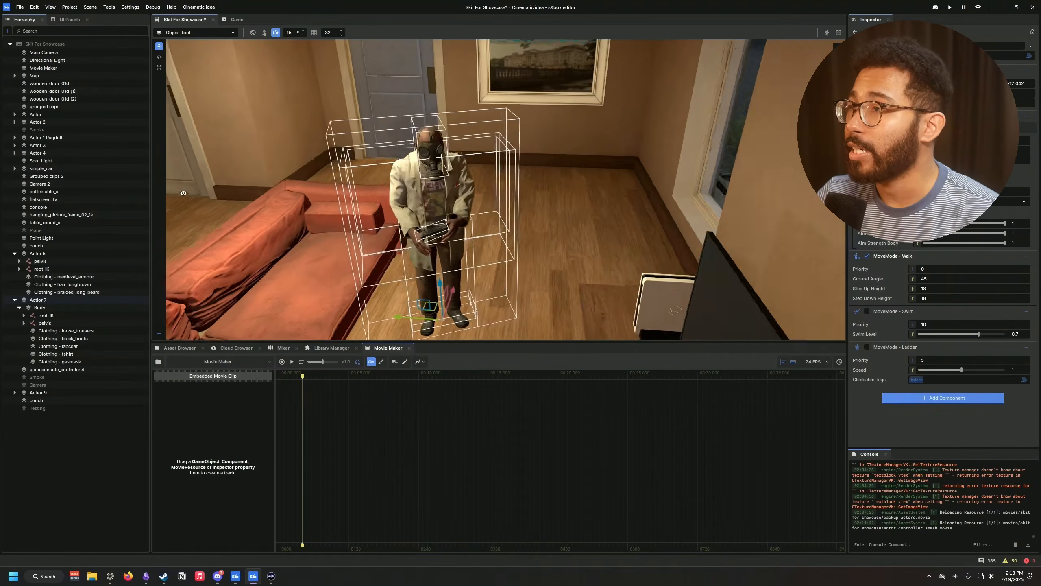
right_click_drag(568, 247, 544, 249)
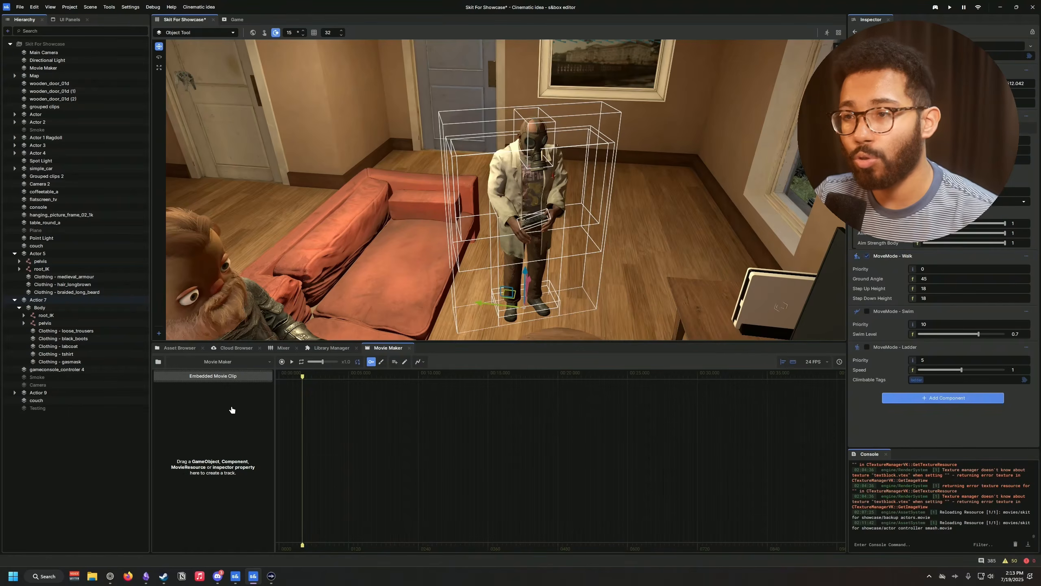
left_click_drag(301, 377, 278, 377)
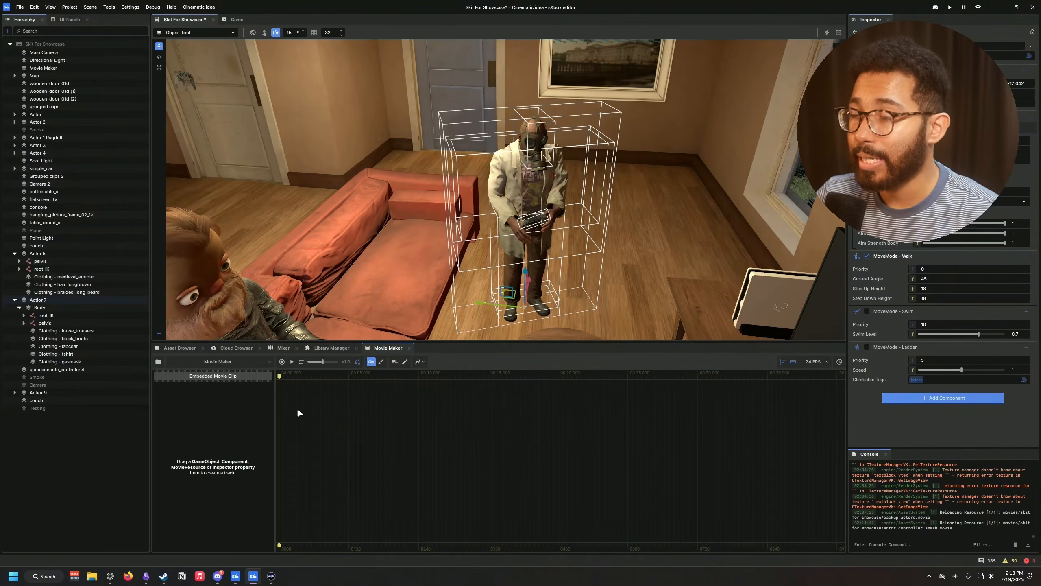
Step: Play the scene and record Actor 7 in Movie Maker while walking him from beside the couch toward the window
left_click(950, 9)
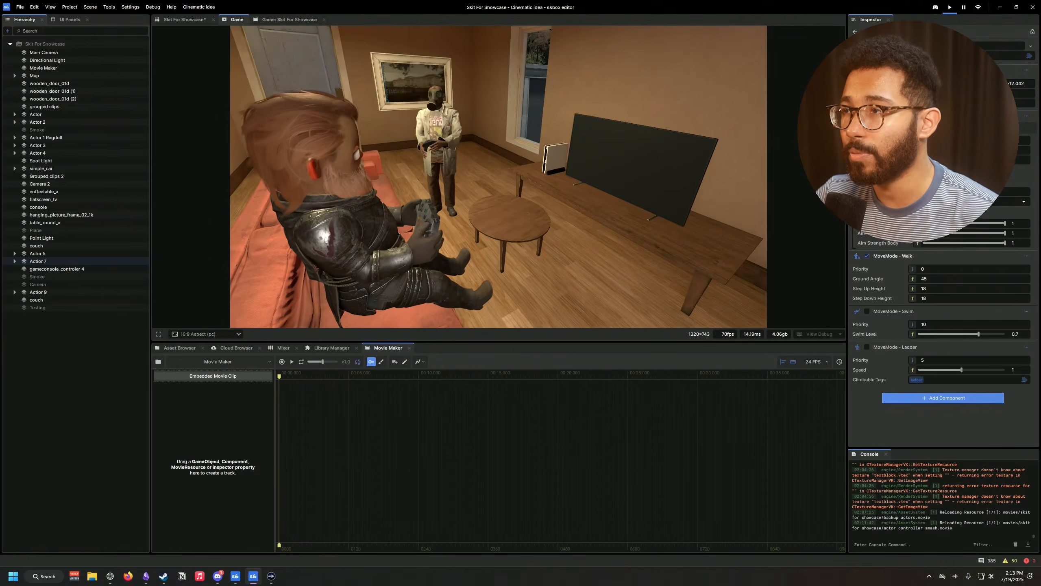
key("super")
left_click(282, 361)
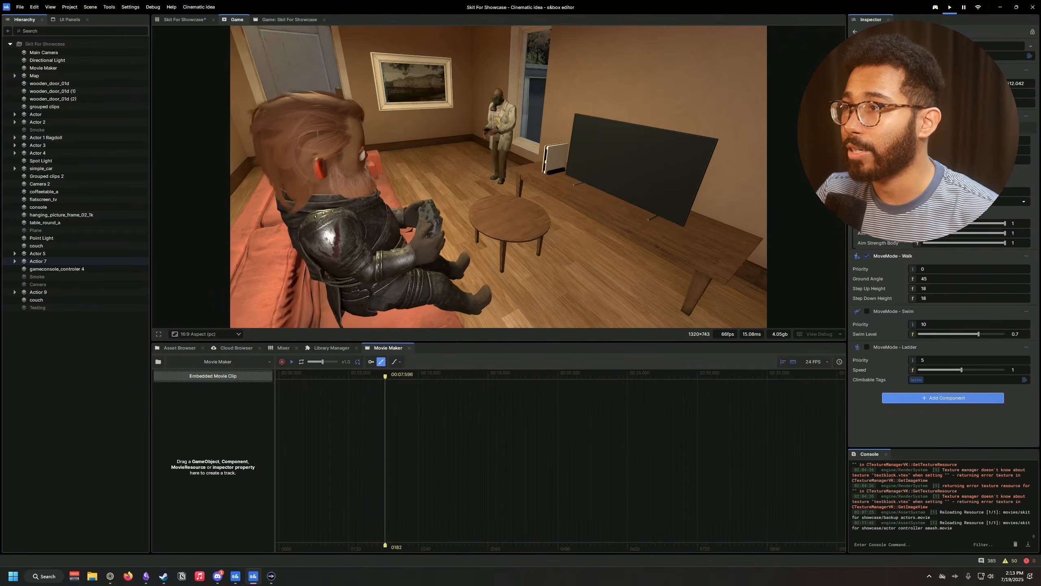
left_click(281, 361)
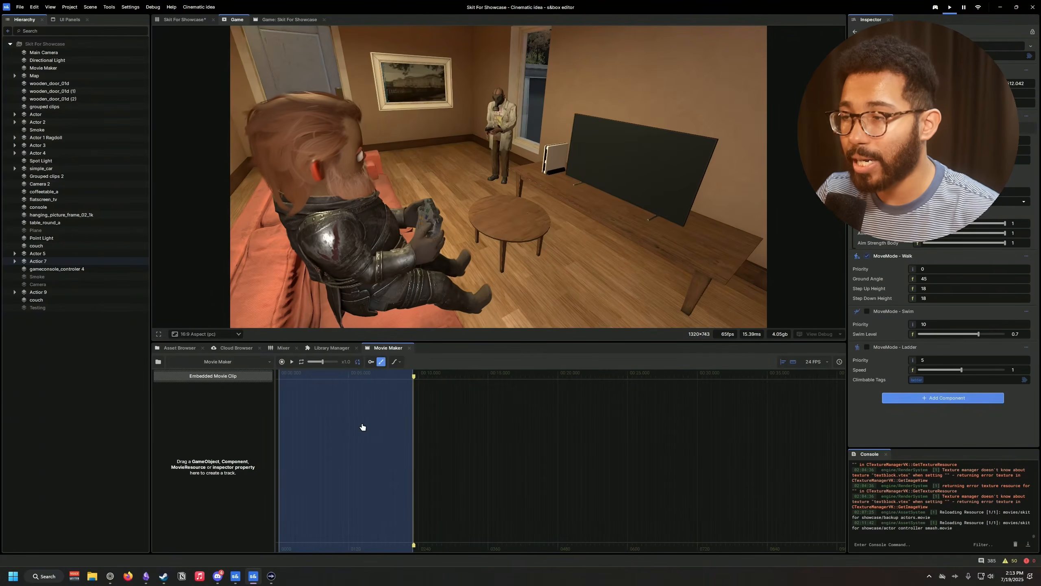
Step: Review the time-selection options for the recorded range, including Save As Sequence, and stop play mode
right_click(383, 419)
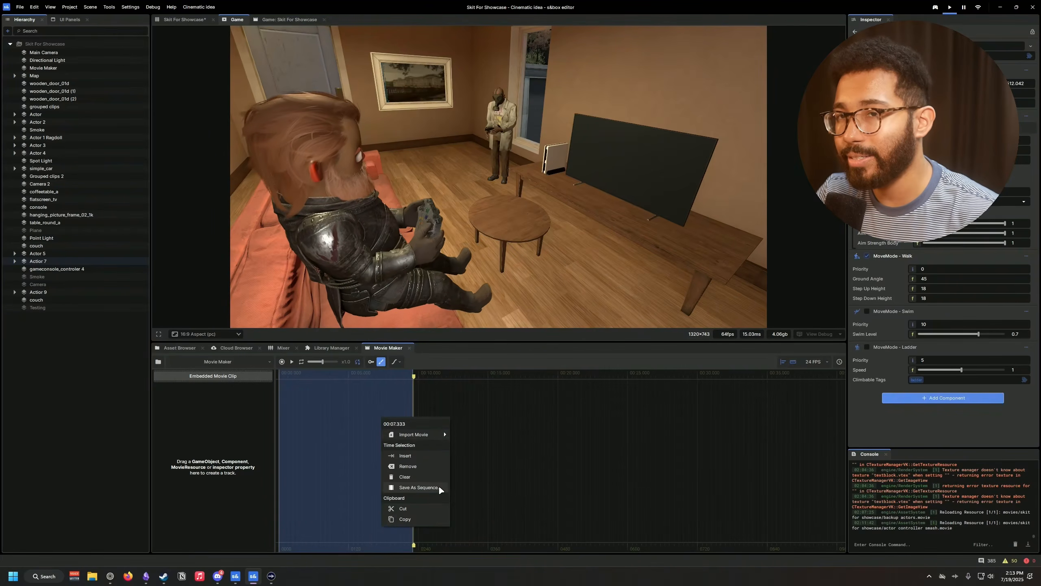
left_click(521, 470)
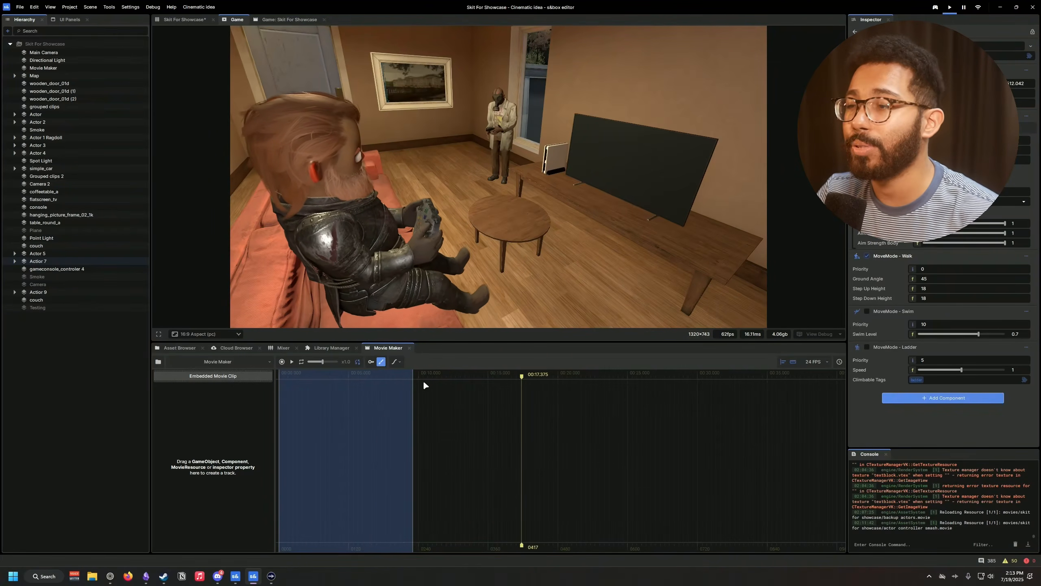
left_click_drag(311, 377, 297, 376)
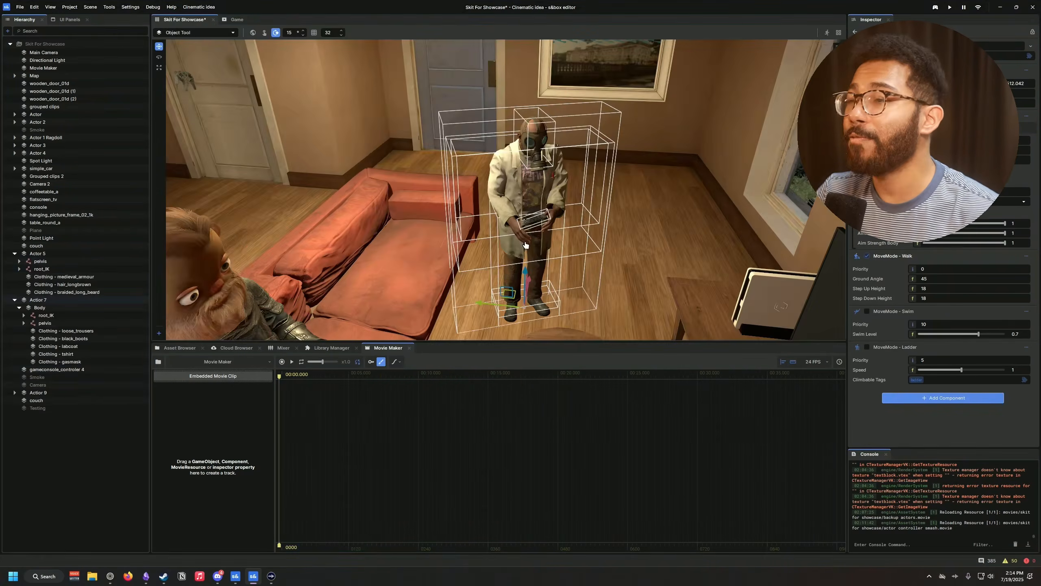
Step: Show the stopped scene in the Game view and scrub the empty Movie Maker timeline forward from its start
right_click_drag(451, 280, 451, 279)
left_click(234, 19)
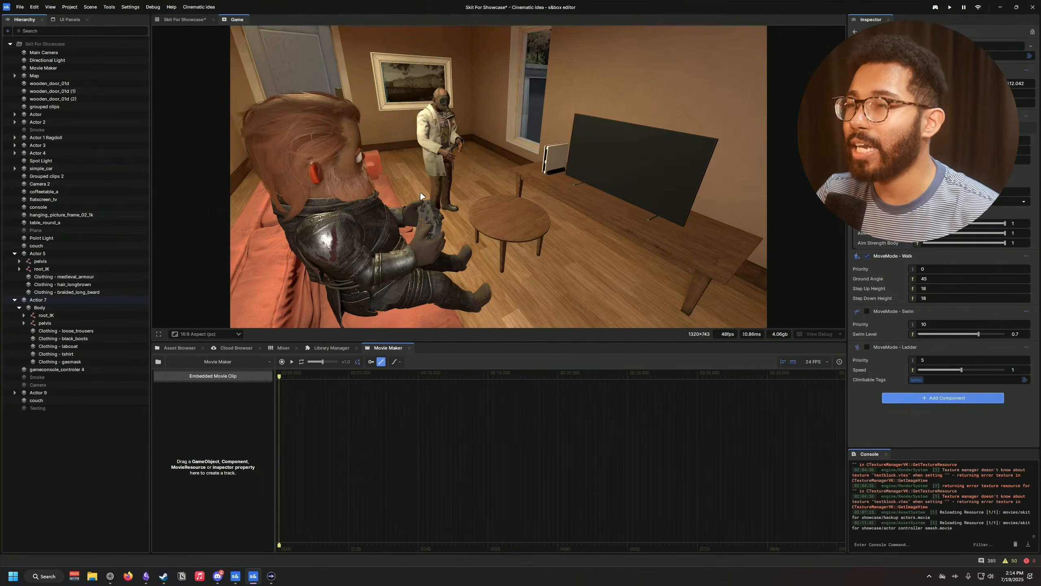
left_click_drag(279, 377, 332, 377)
key("space")
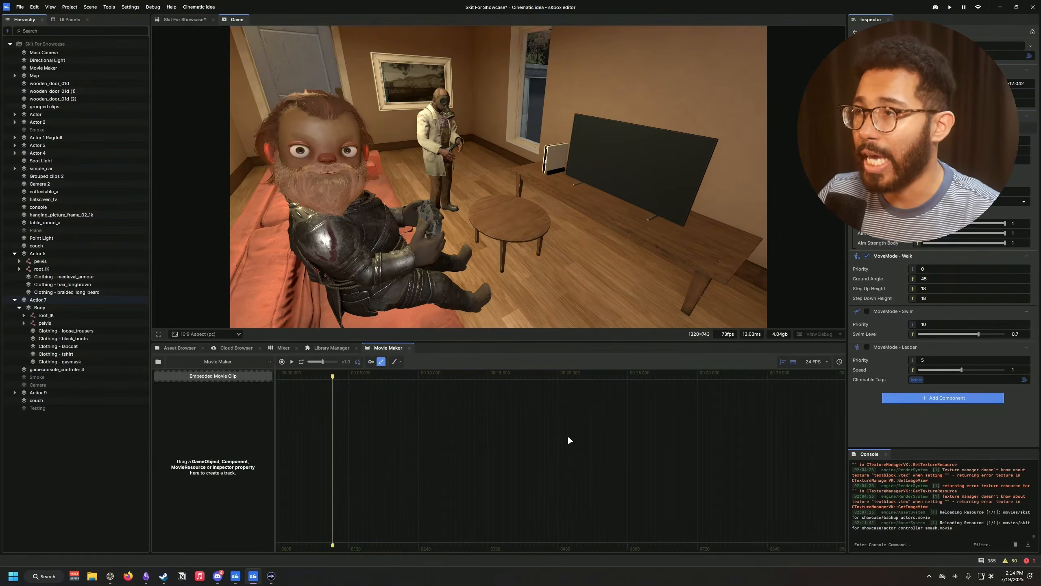
Step: Load the grouped clips movie player and move its playhead slightly earlier within the Actor 1 sequence
left_click(218, 361)
left_click(221, 384)
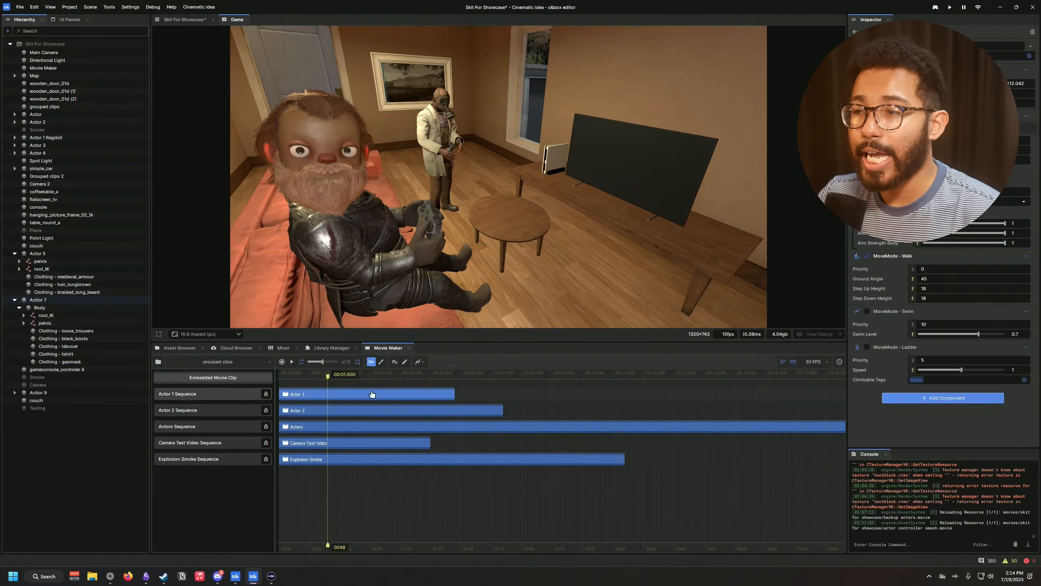
left_click(229, 361)
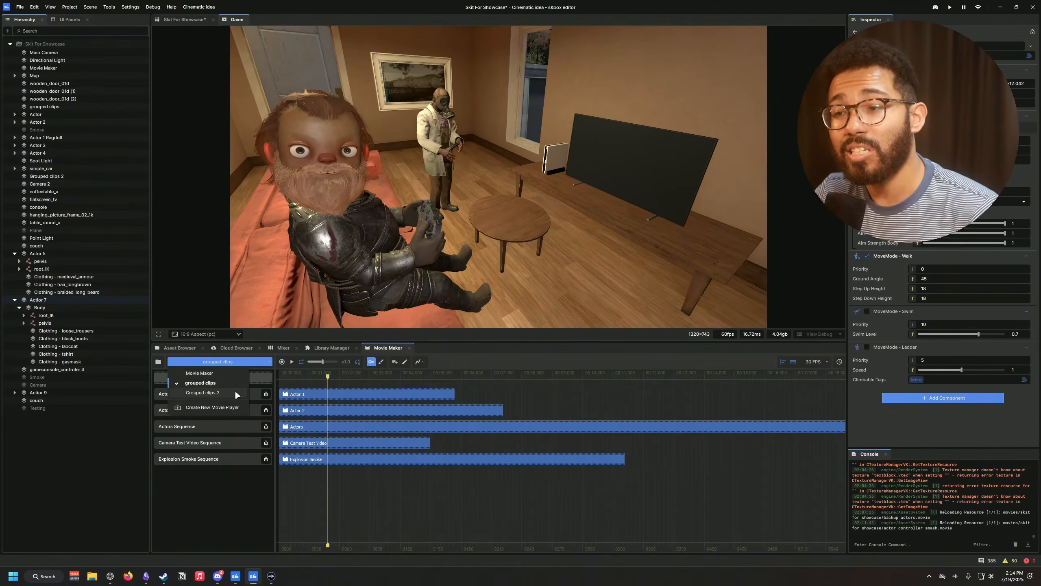
left_click(325, 379)
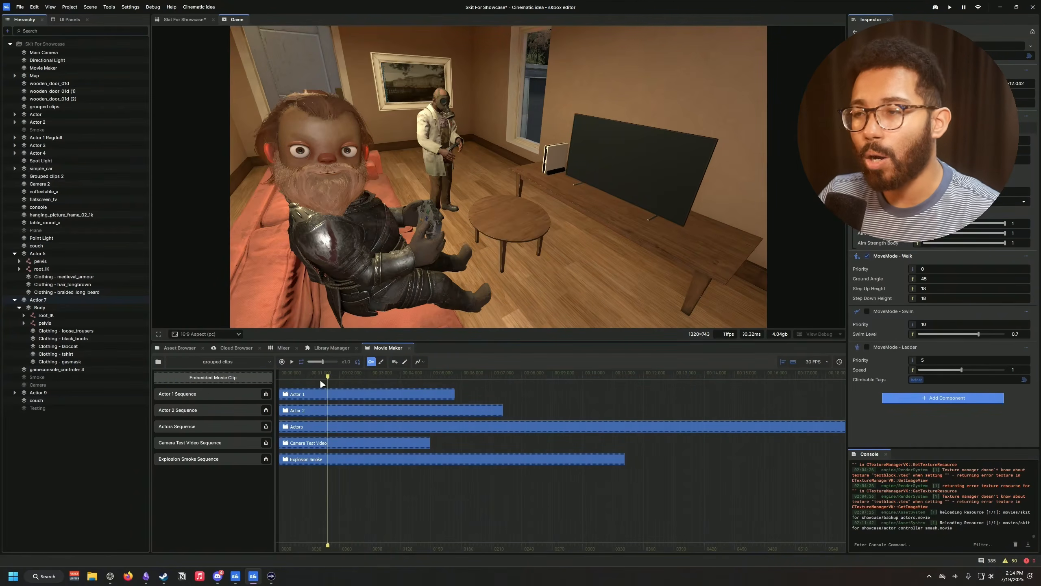
left_click(320, 380)
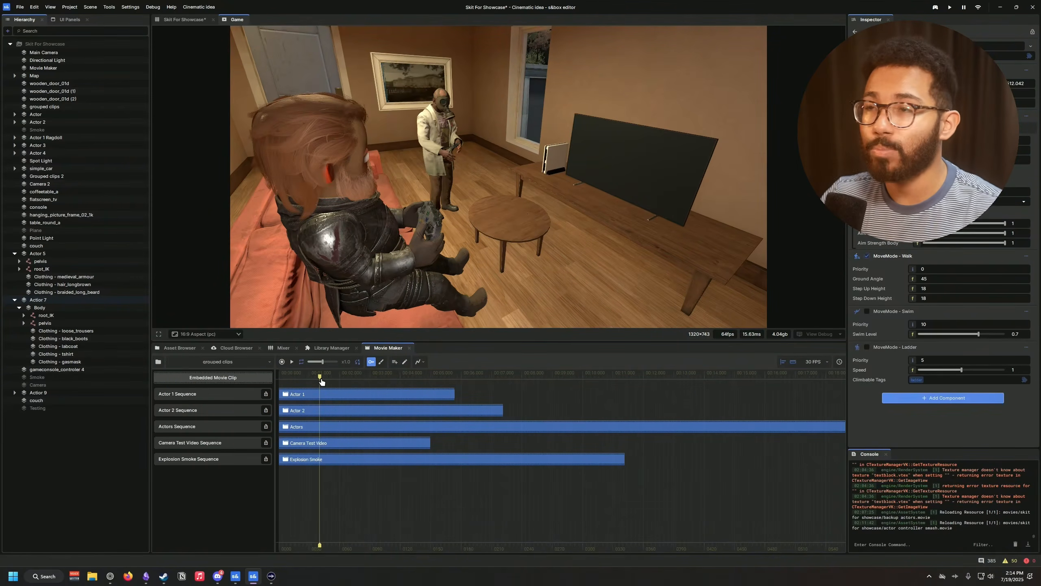